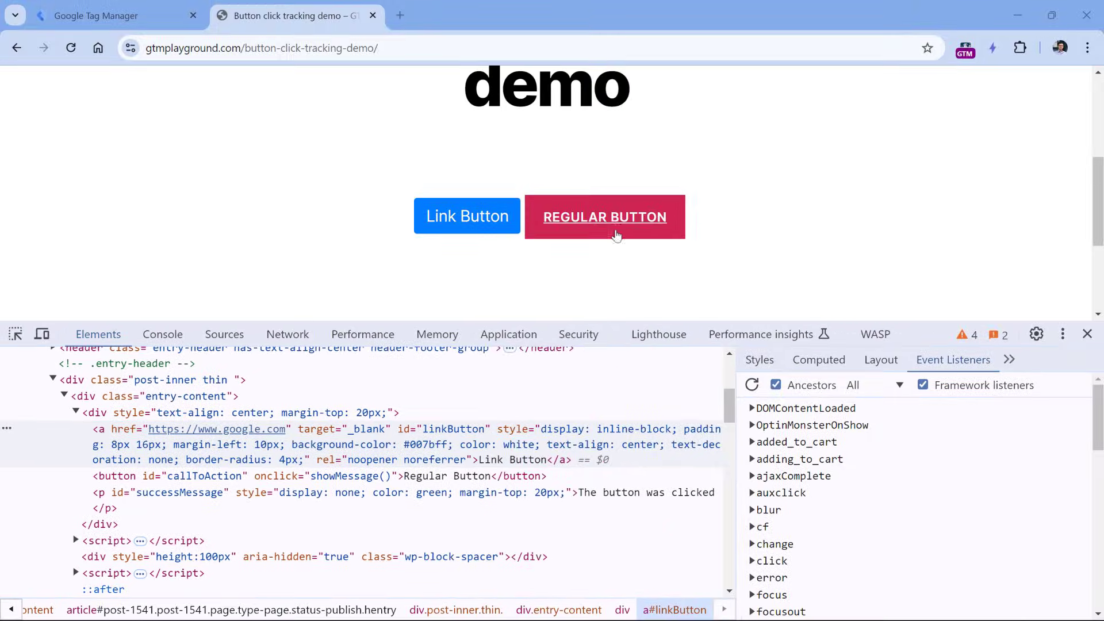
- Close the developer tools and compare the context options offered for the Link Button and the Regular Button
{"action": "left_click", "coordinate": [1087, 334]}
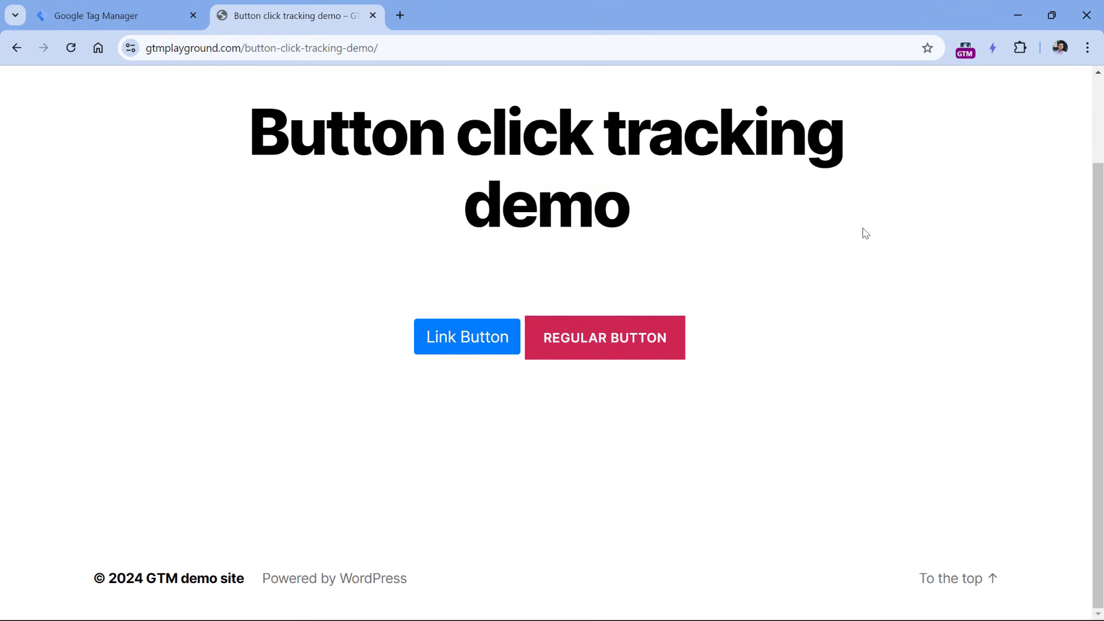
{"action": "right_click", "coordinate": [467, 340]}
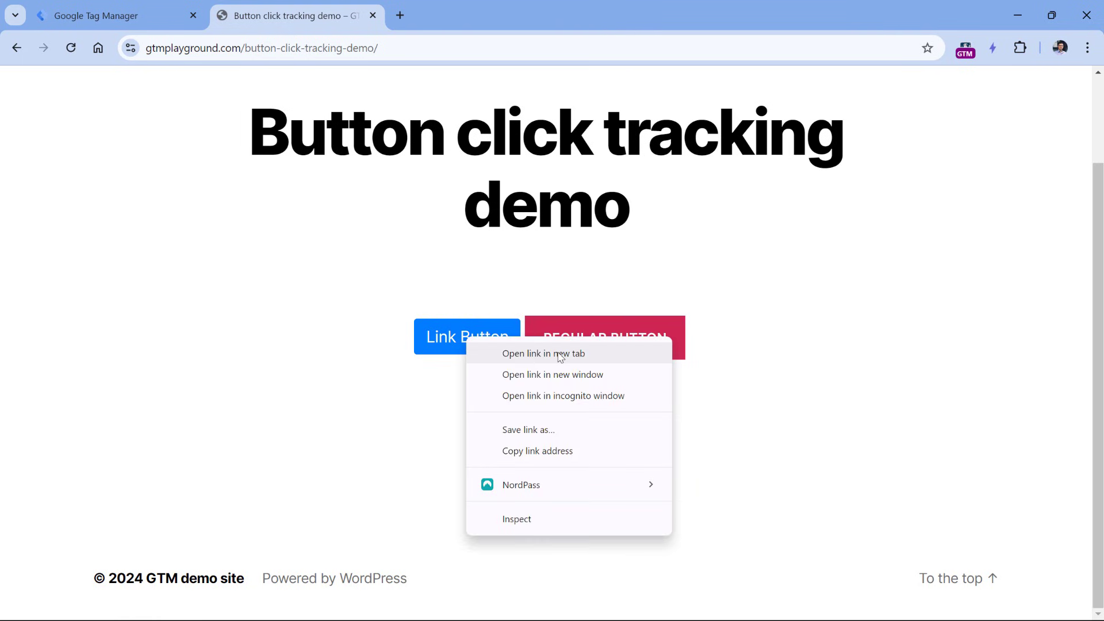
{"action": "left_click", "coordinate": [857, 299]}
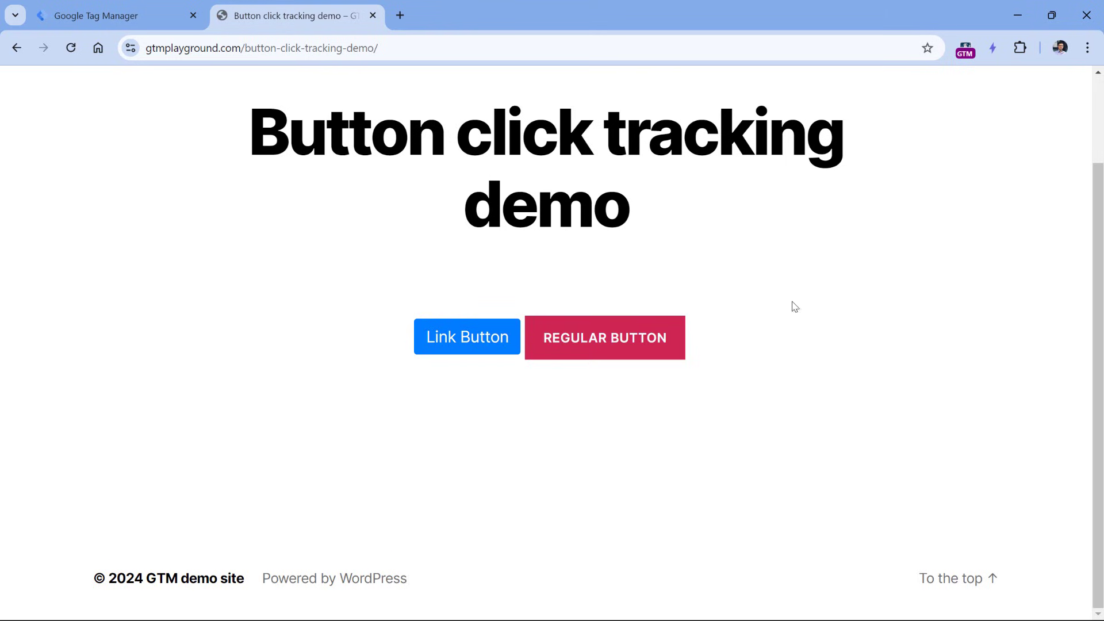
{"action": "right_click", "coordinate": [597, 344]}
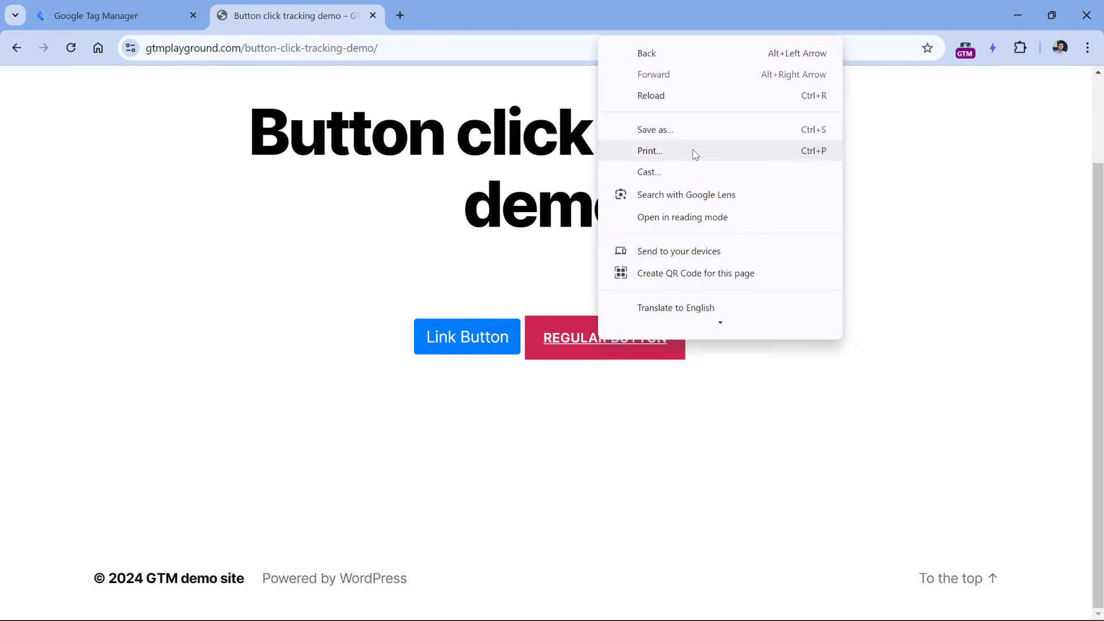
{"action": "left_click", "coordinate": [908, 188]}
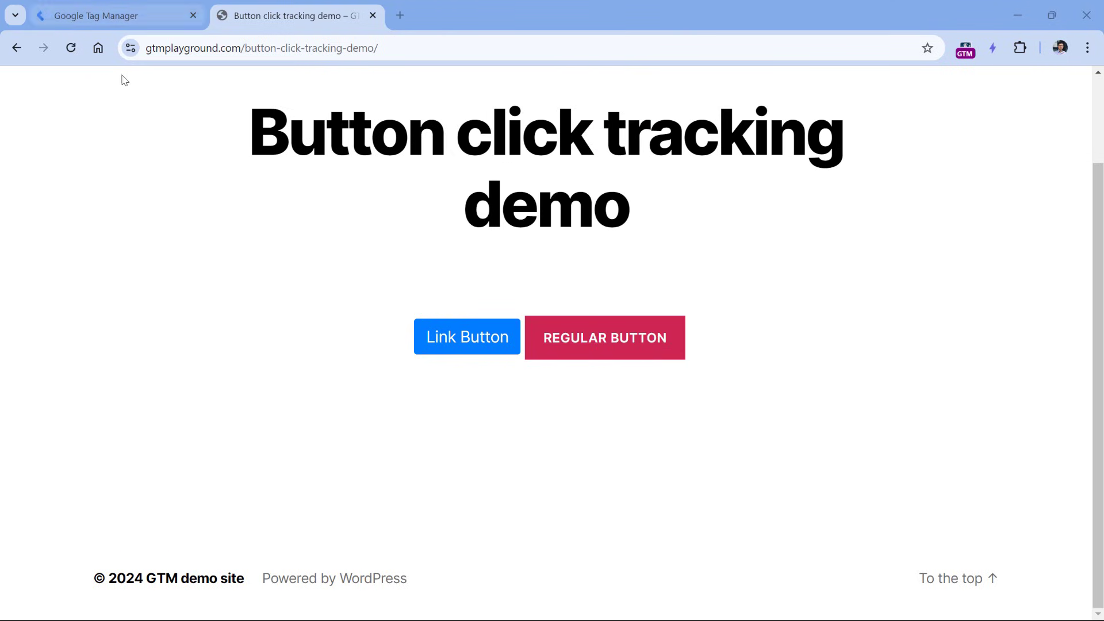
- In Google Tag Manager, enable the built-in variables Click Element, Click Classes, Click ID, Click Target, Click URL and Click Text
{"action": "left_click", "coordinate": [115, 17]}
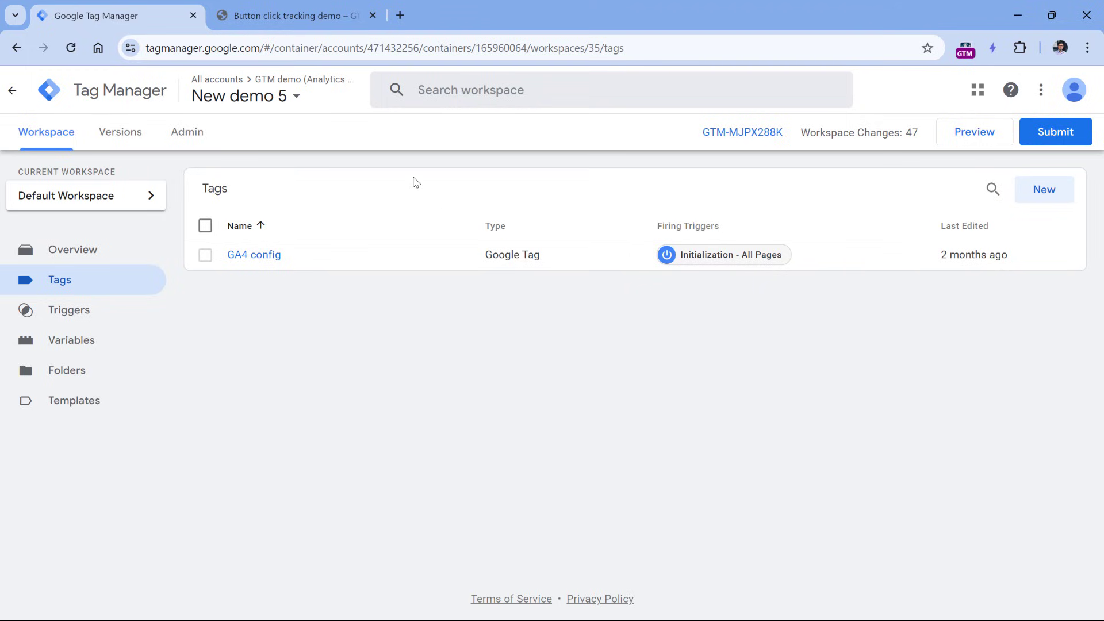
{"action": "left_click", "coordinate": [72, 341]}
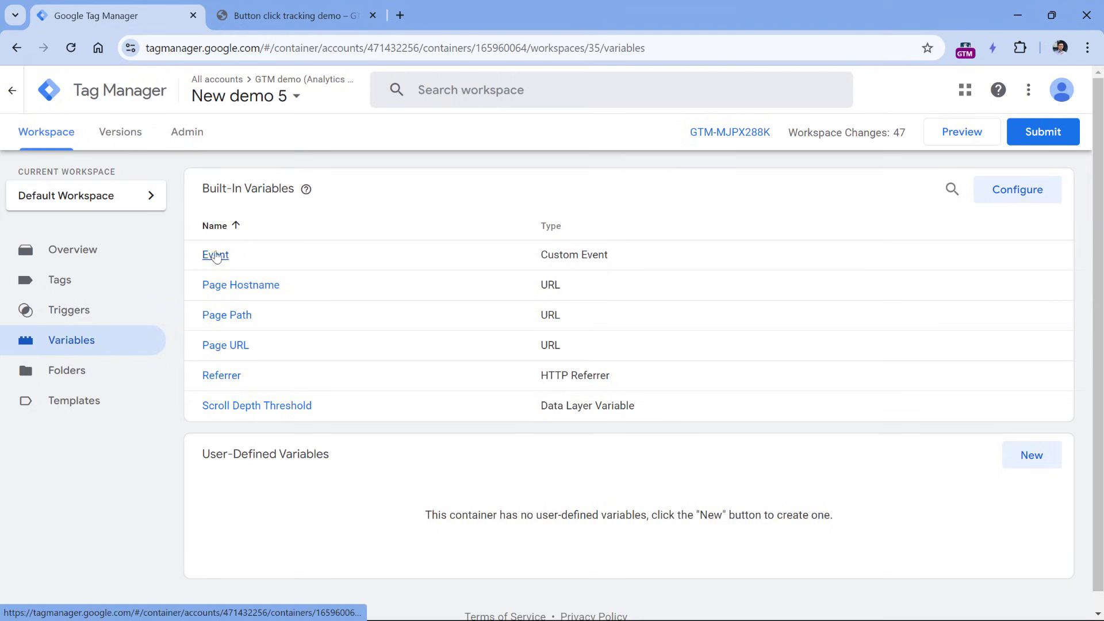
{"action": "left_click", "coordinate": [1024, 193]}
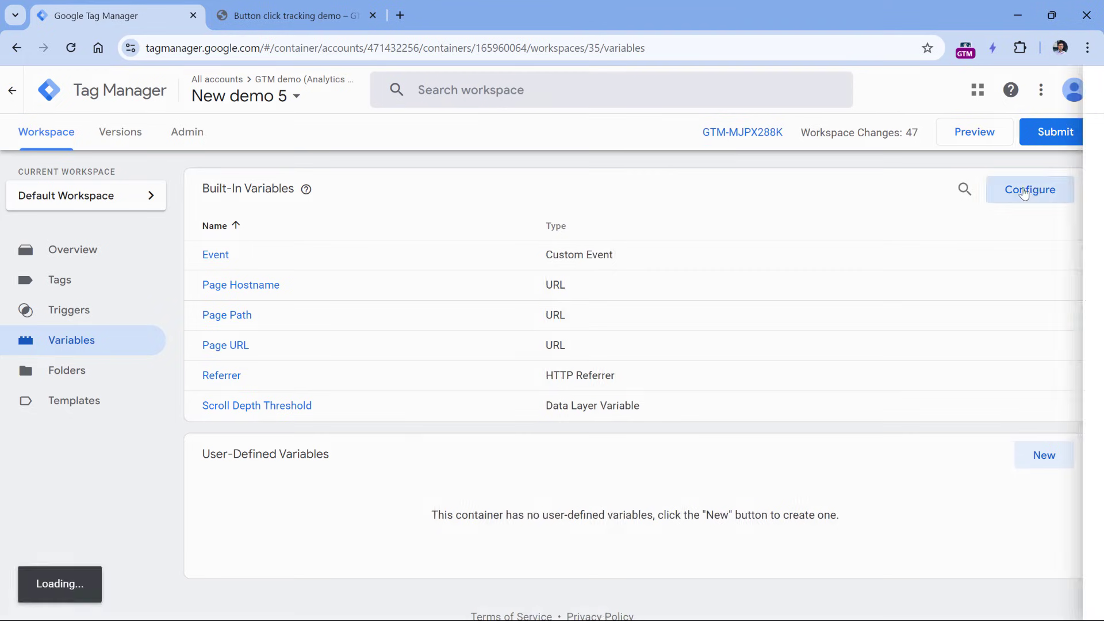
{"action": "scroll", "coordinate": [890, 253], "scroll_direction": "down", "scroll_amount": 8}
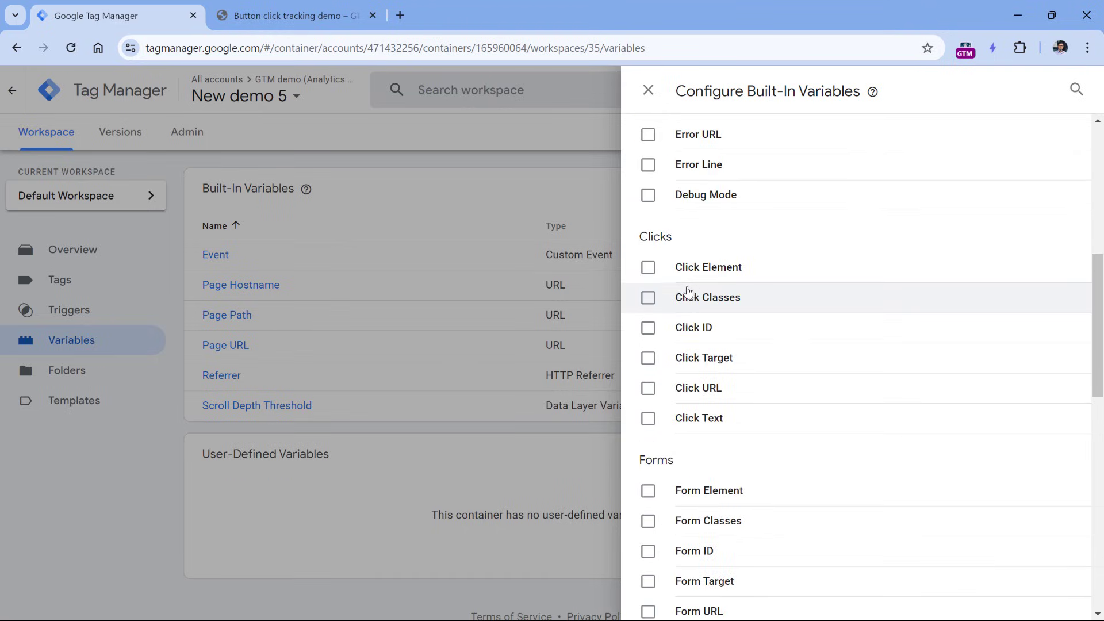
{"action": "left_click", "coordinate": [649, 267]}
{"action": "left_click", "coordinate": [648, 298]}
{"action": "left_click", "coordinate": [648, 327]}
{"action": "left_click", "coordinate": [648, 358]}
{"action": "left_click", "coordinate": [648, 388]}
{"action": "left_click", "coordinate": [648, 419]}
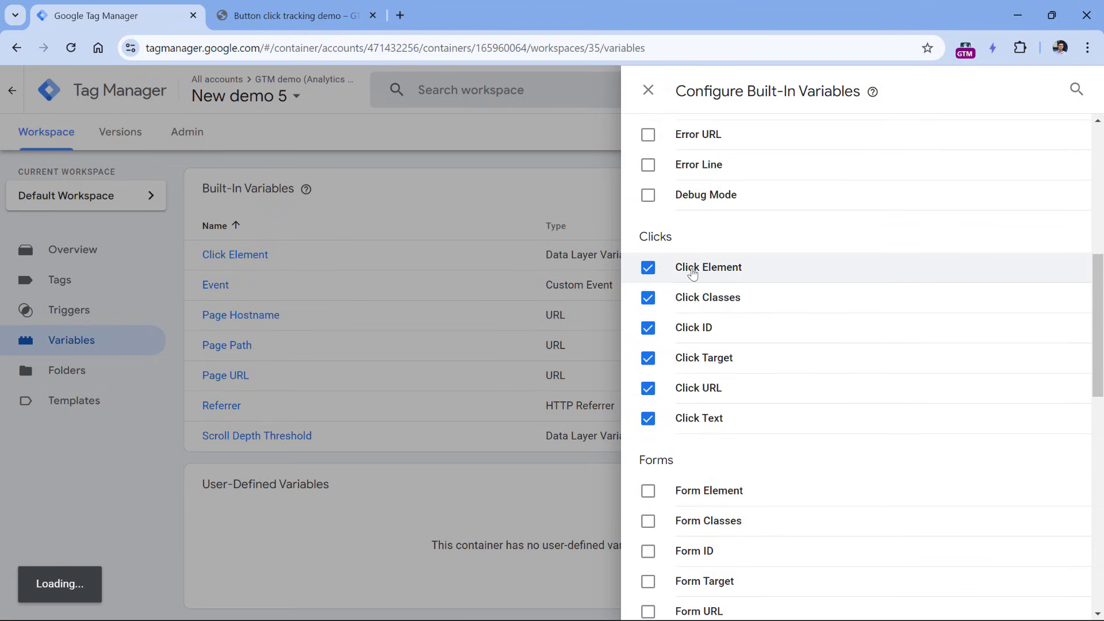
{"action": "left_click", "coordinate": [513, 158]}
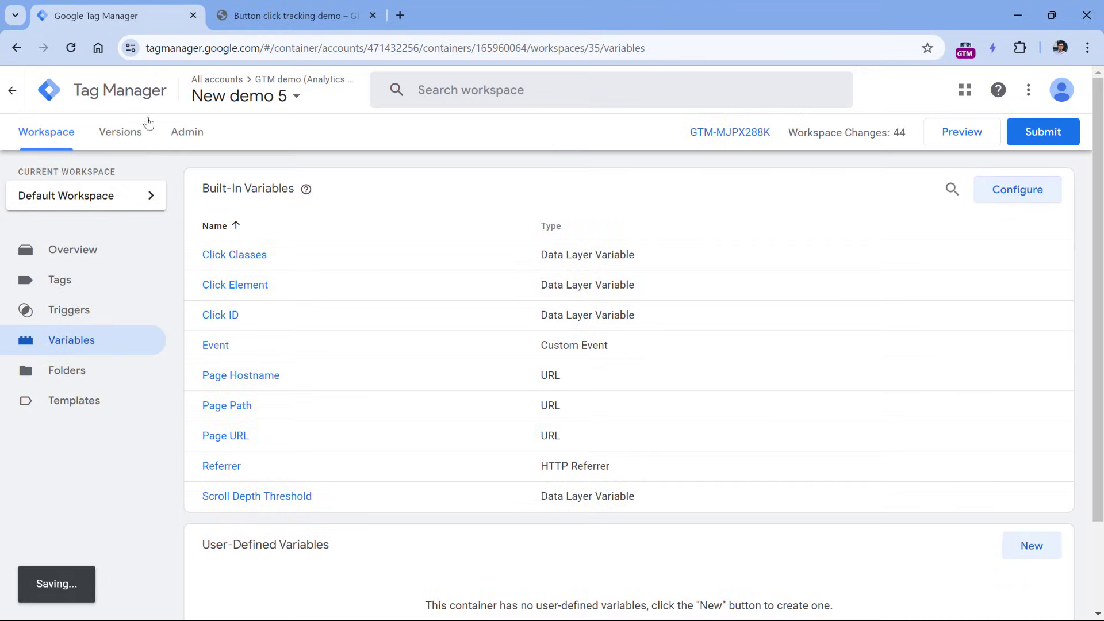
- Create a new trigger of type Click - Just Links and check what its Wait for Tags option does
{"action": "left_click", "coordinate": [70, 311]}
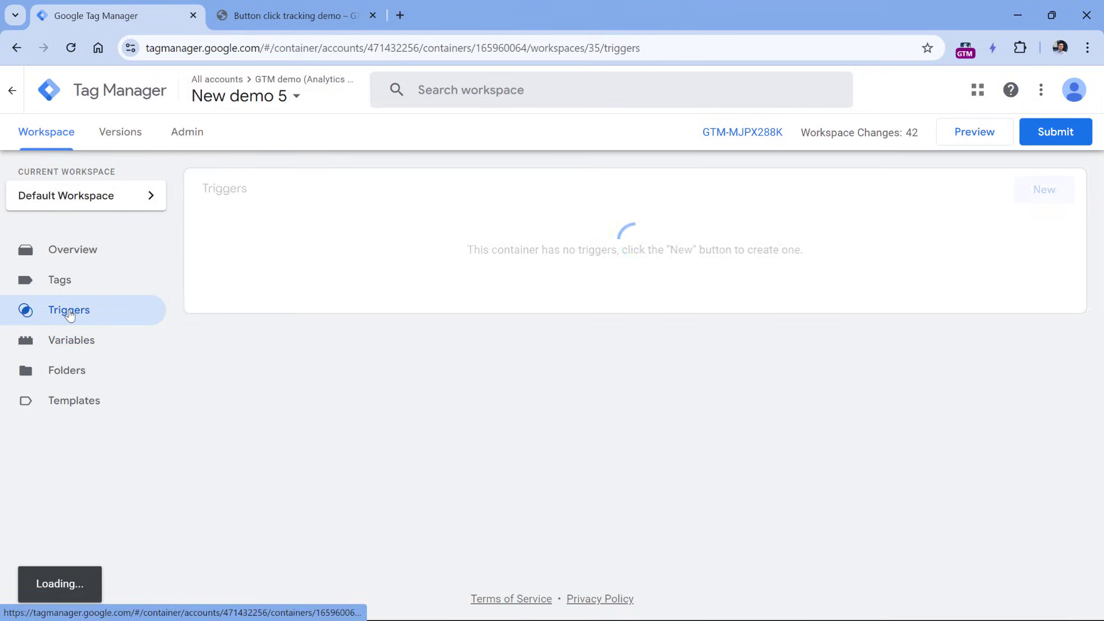
{"action": "left_click", "coordinate": [1044, 197]}
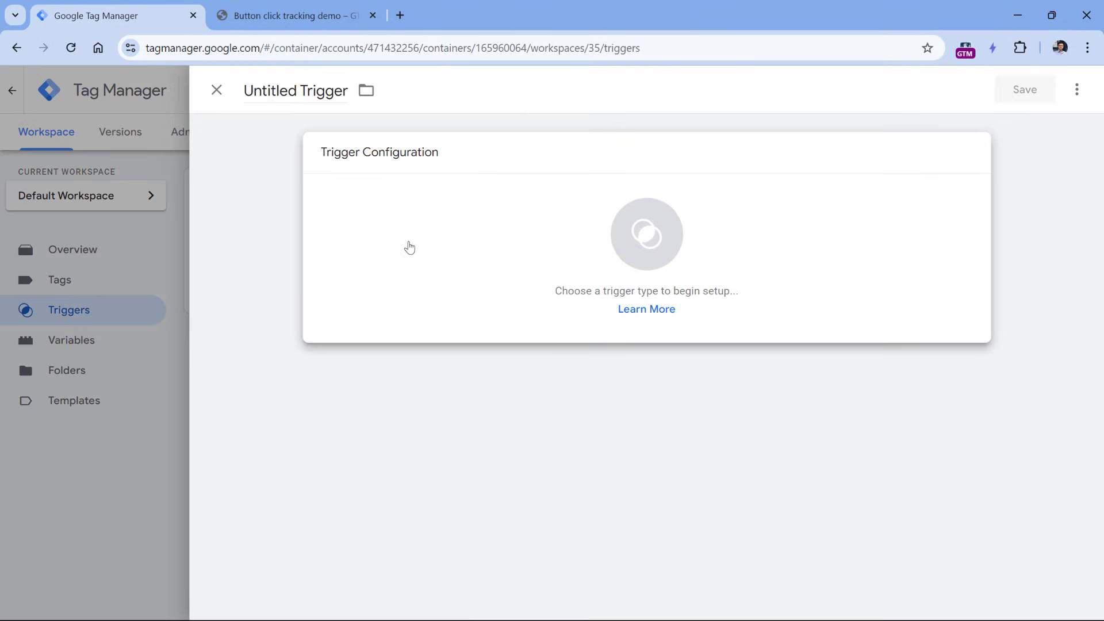
{"action": "left_click", "coordinate": [408, 249]}
{"action": "scroll", "coordinate": [718, 144], "scroll_direction": "down", "scroll_amount": 3}
{"action": "scroll", "coordinate": [719, 172], "scroll_direction": "up", "scroll_amount": 3}
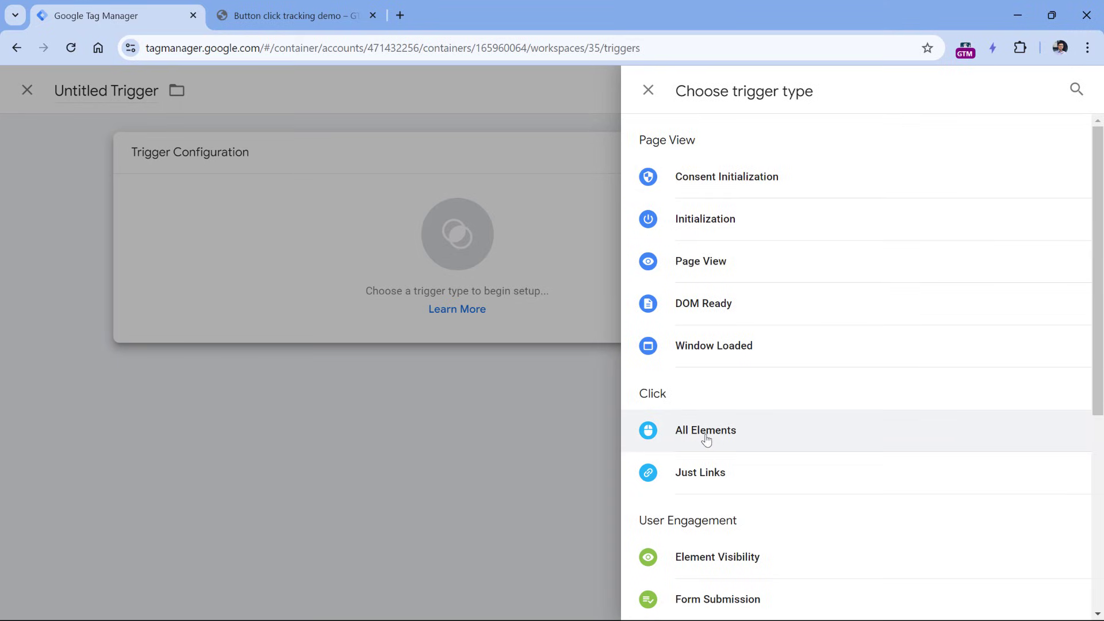
{"action": "left_click", "coordinate": [291, 18]}
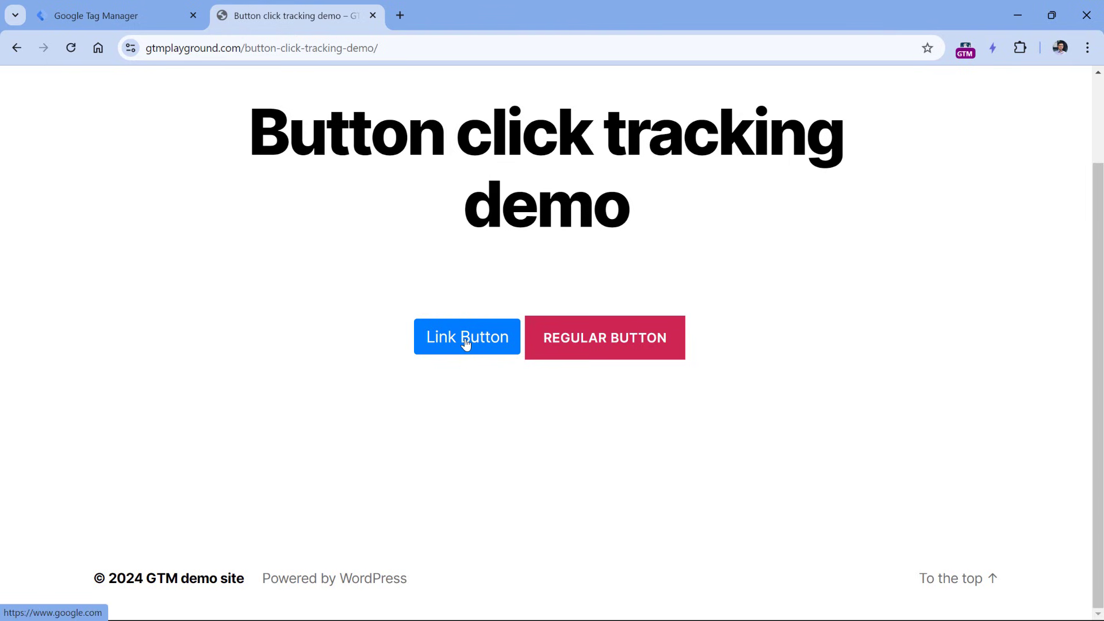
{"action": "left_click", "coordinate": [127, 15]}
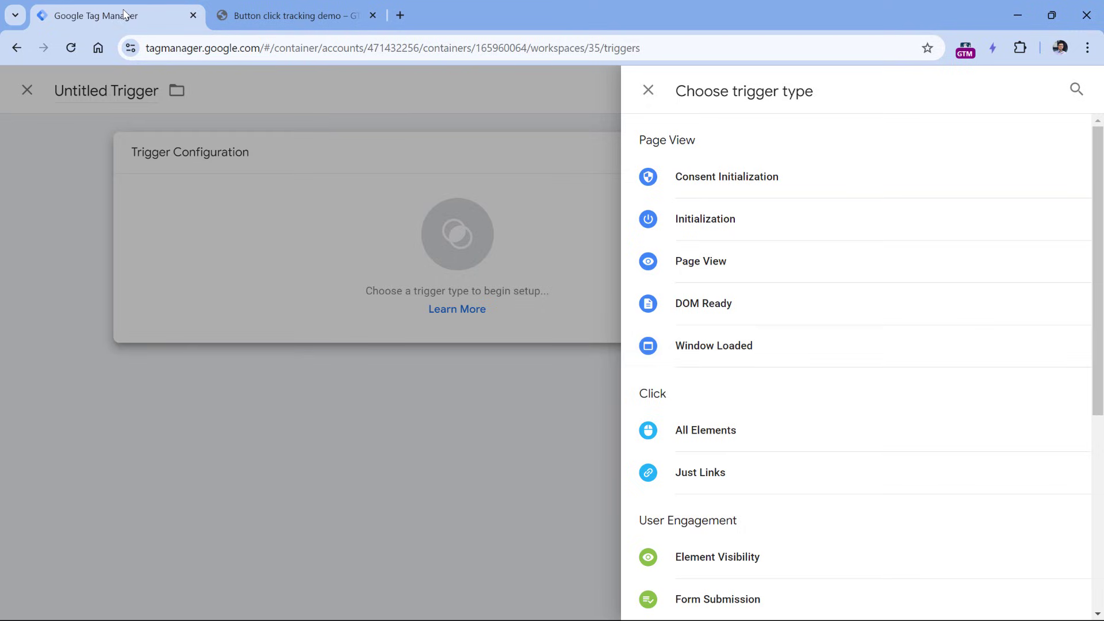
{"action": "left_click", "coordinate": [711, 476]}
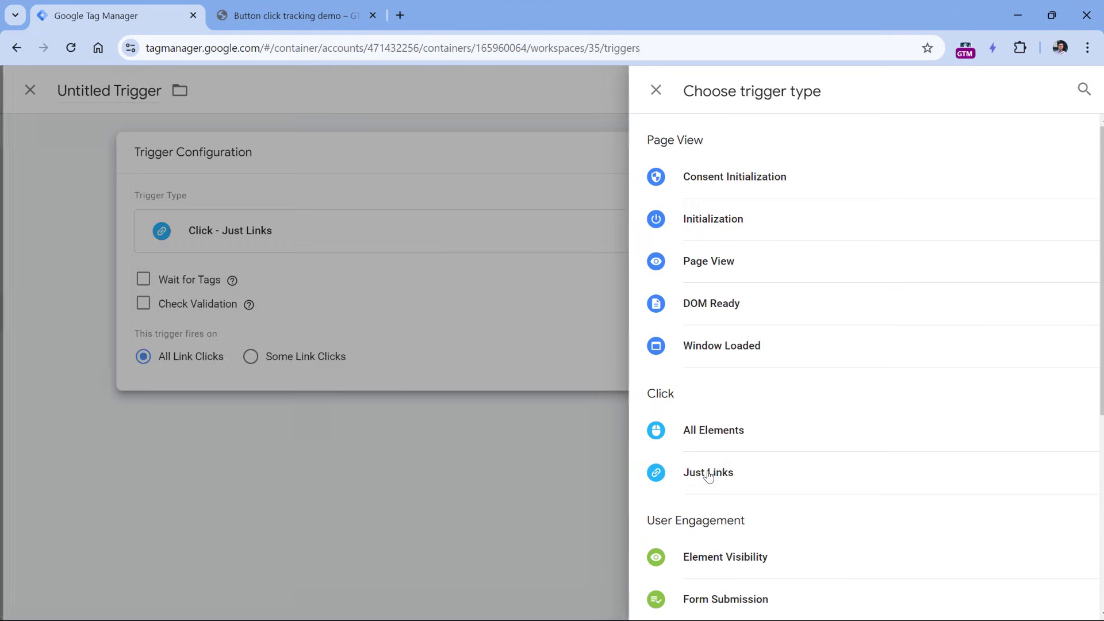
{"action": "mouse_move", "coordinate": [417, 284]}
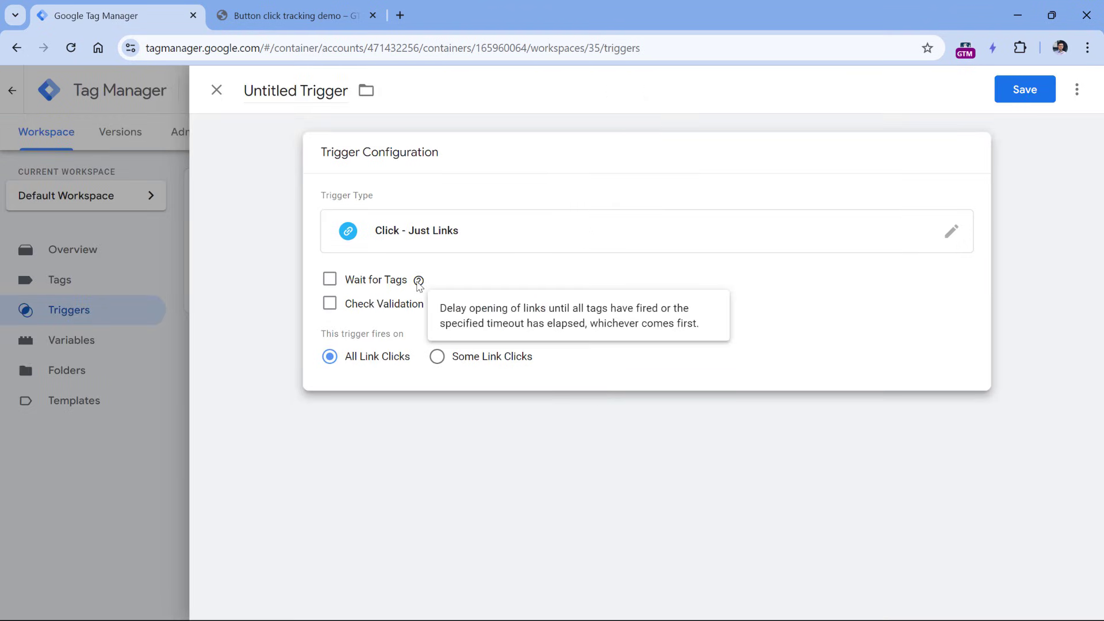
- Name the trigger "All link clicks" and save it with firing on all link clicks
{"action": "double_click", "coordinate": [280, 90]}
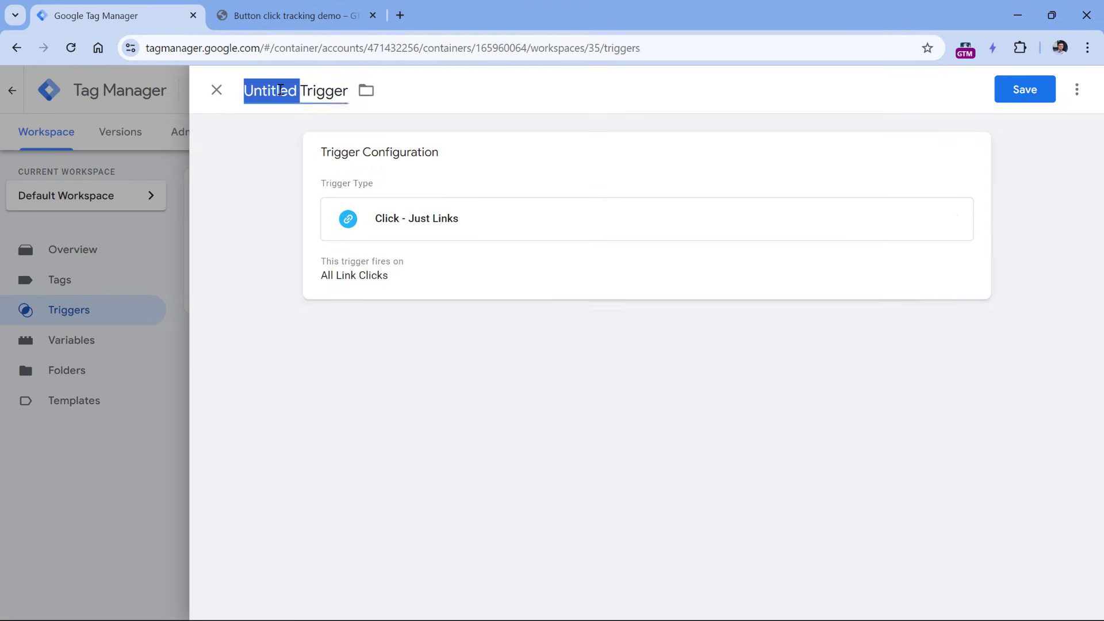
{"action": "key", "text": "ctrl+a"}
{"action": "type", "text": "All link cli"}
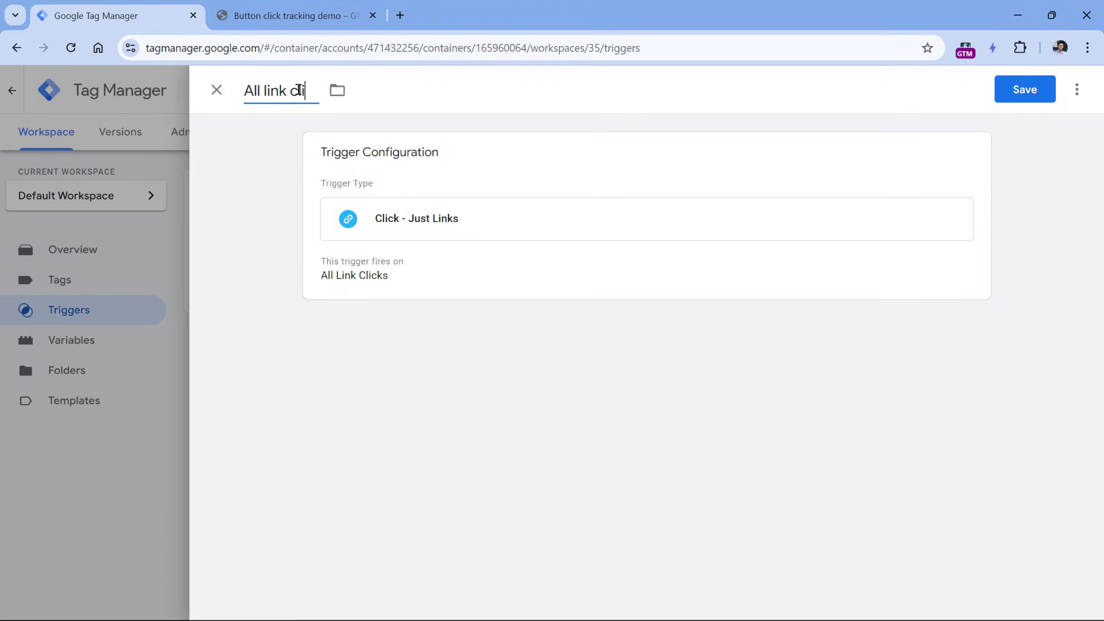
{"action": "type", "text": "cks"}
{"action": "left_click", "coordinate": [1012, 90]}
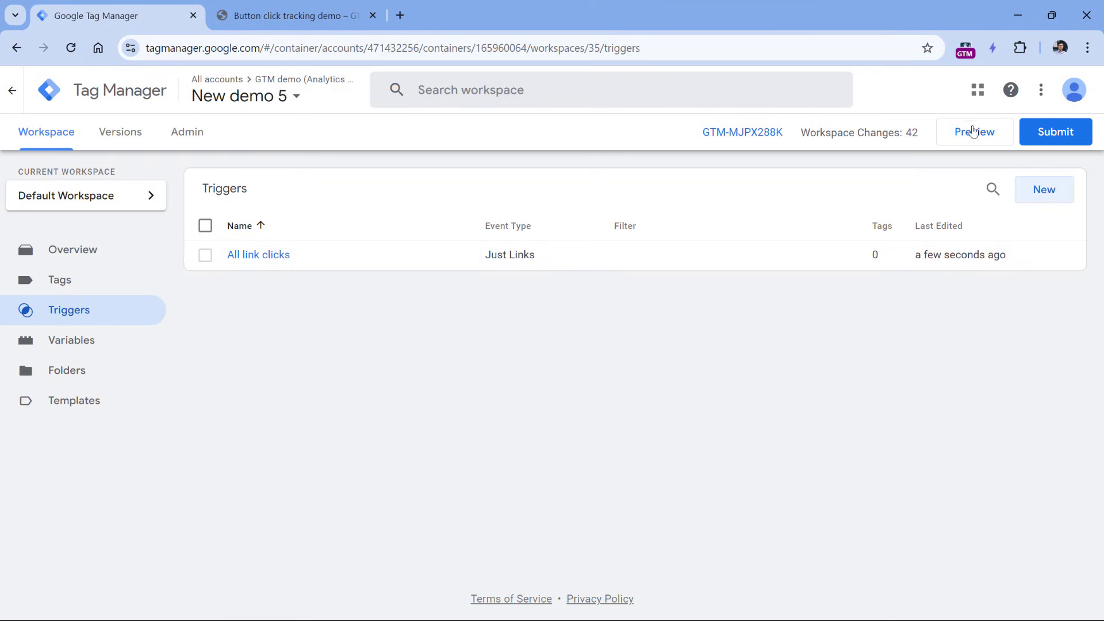
{"action": "left_click", "coordinate": [976, 137]}
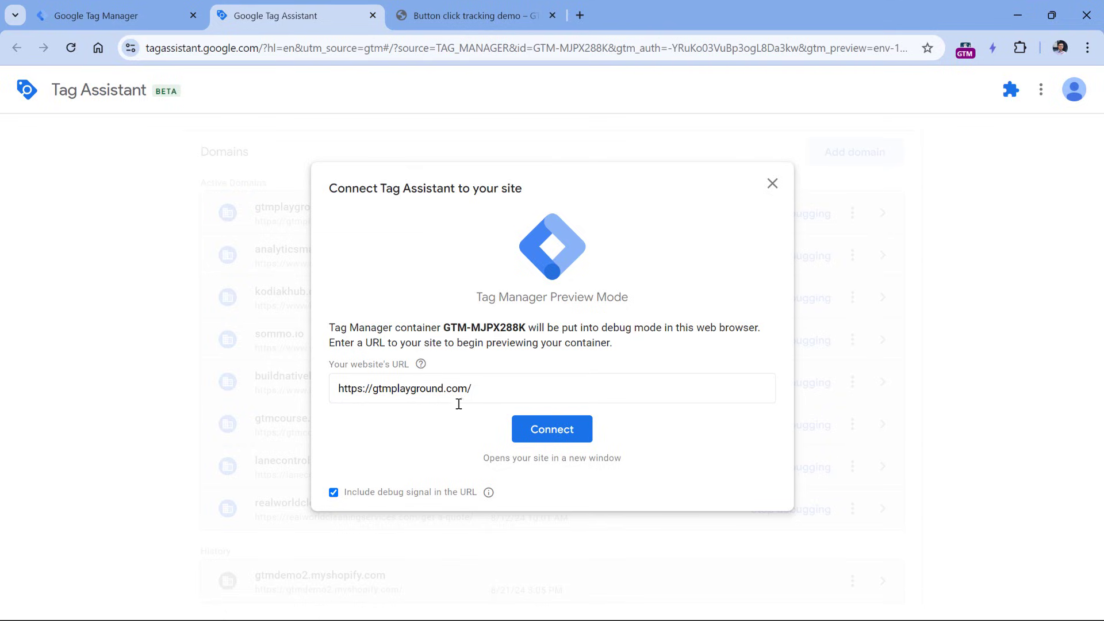
{"action": "left_click", "coordinate": [468, 15]}
{"action": "left_click", "coordinate": [432, 46]}
{"action": "key", "text": "ctrl+c"}
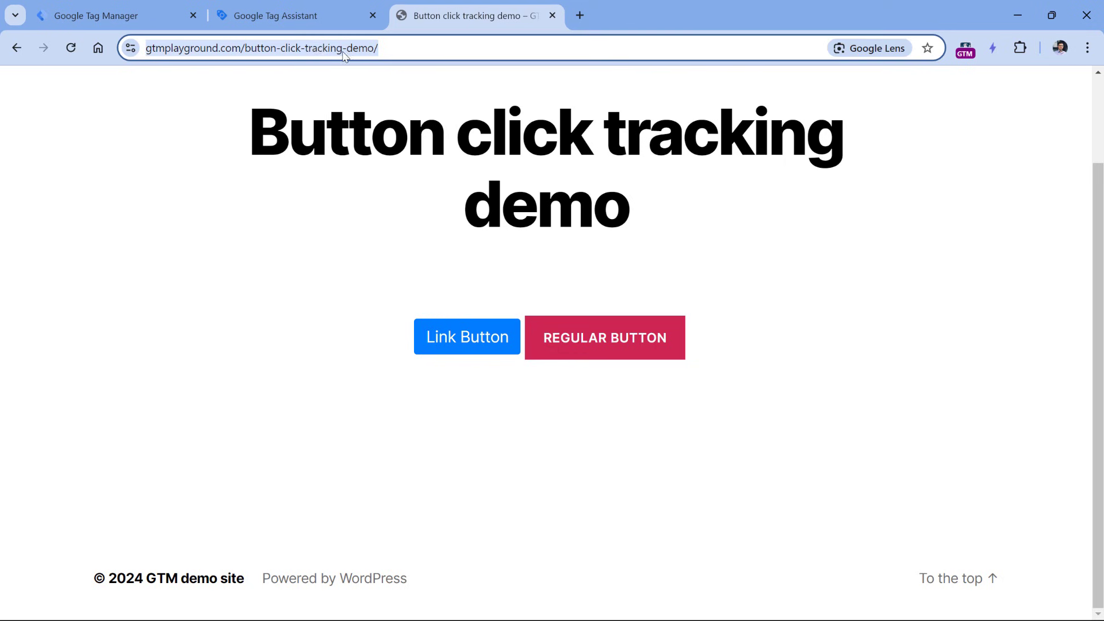
{"action": "left_click", "coordinate": [302, 17]}
{"action": "triple_click", "coordinate": [445, 375]}
{"action": "key", "text": "ctrl+v"}
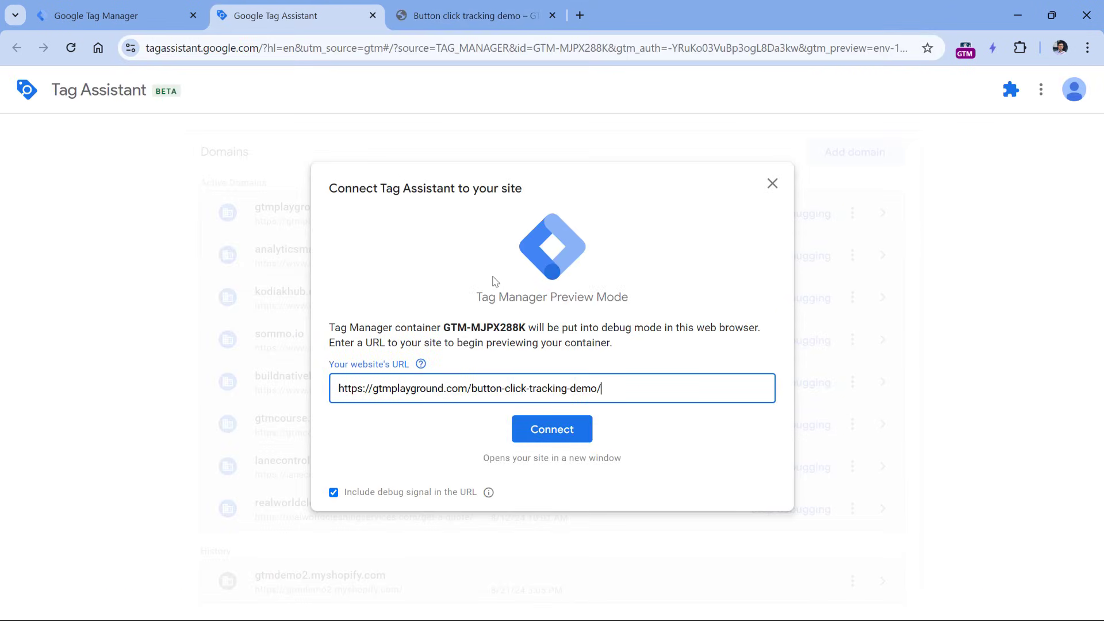
{"action": "left_click", "coordinate": [551, 440]}
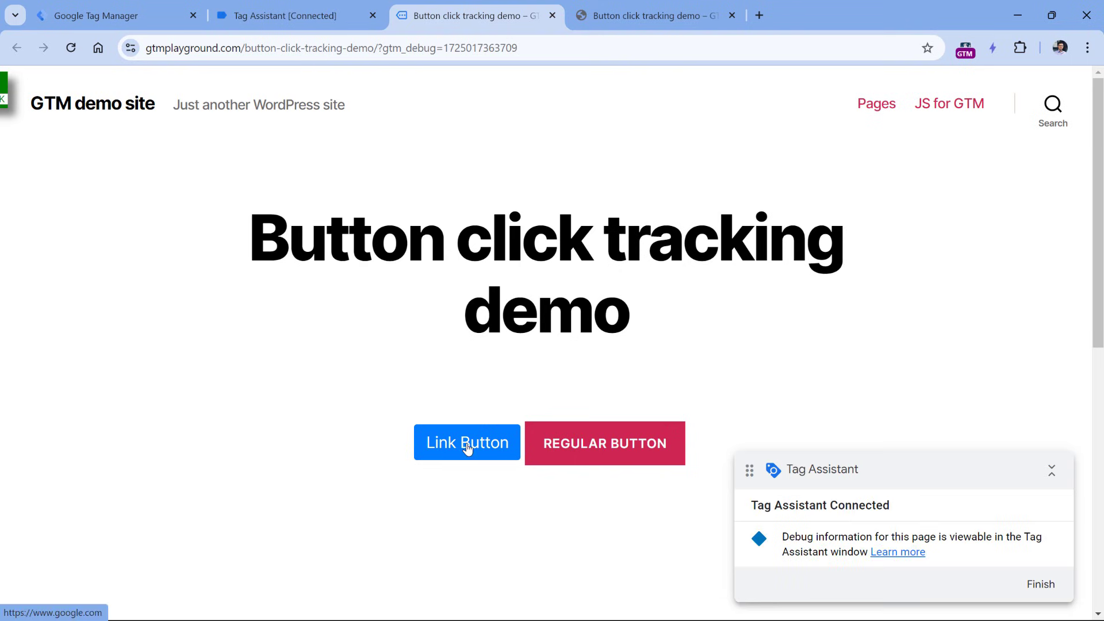
- Test the Link Button on the connected demo page, close the Google page it opens, and continue into the Tag Assistant debug session
{"action": "left_click", "coordinate": [470, 448]}
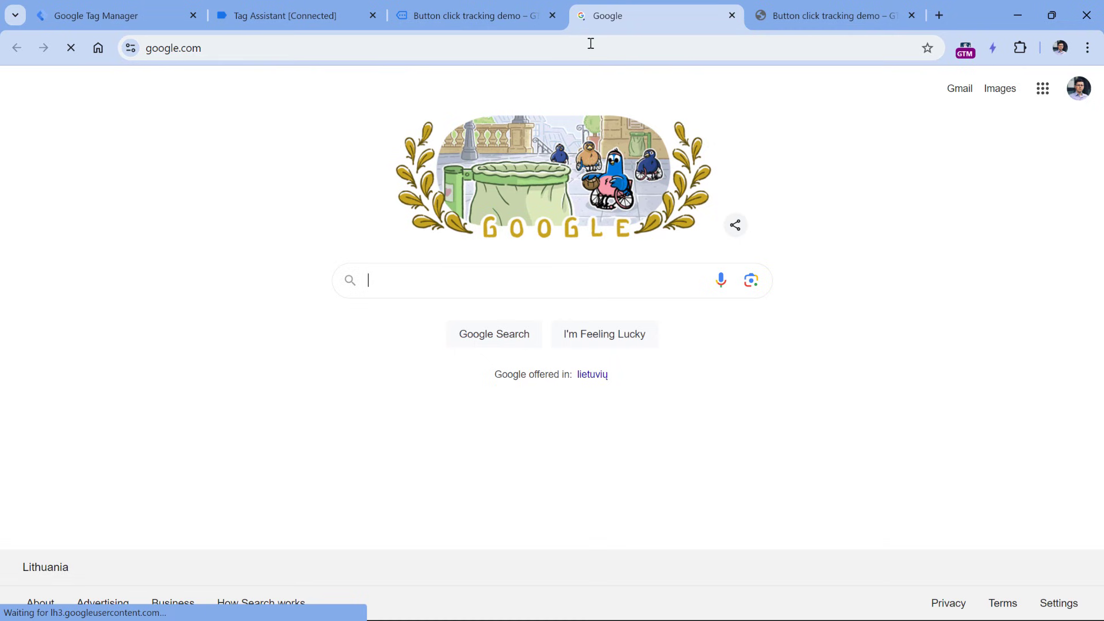
{"action": "left_click", "coordinate": [732, 15]}
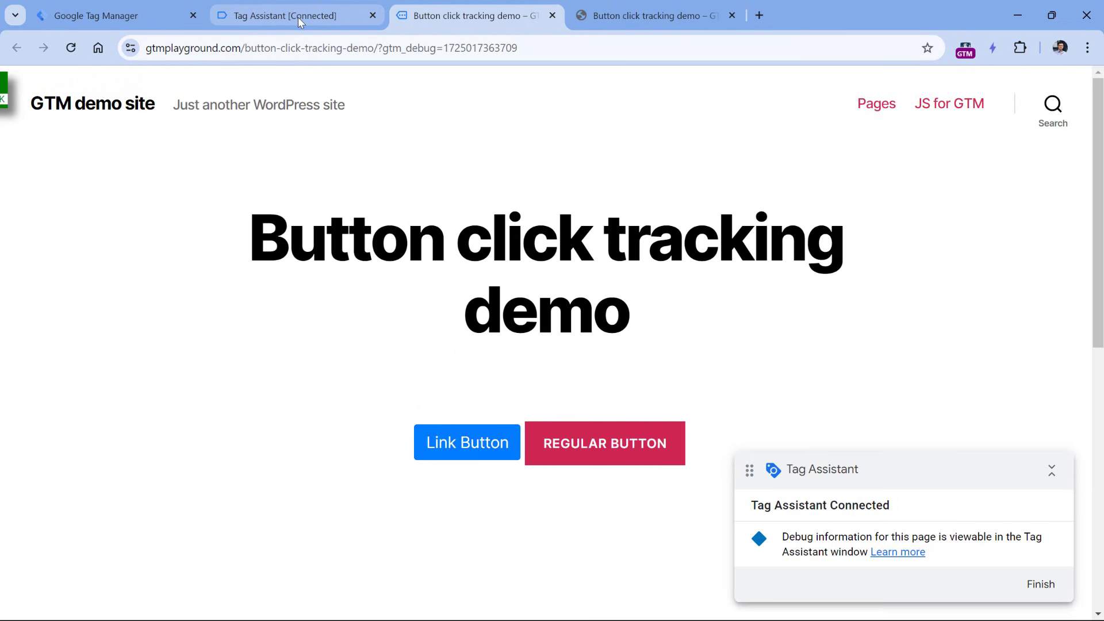
{"action": "left_click", "coordinate": [298, 18]}
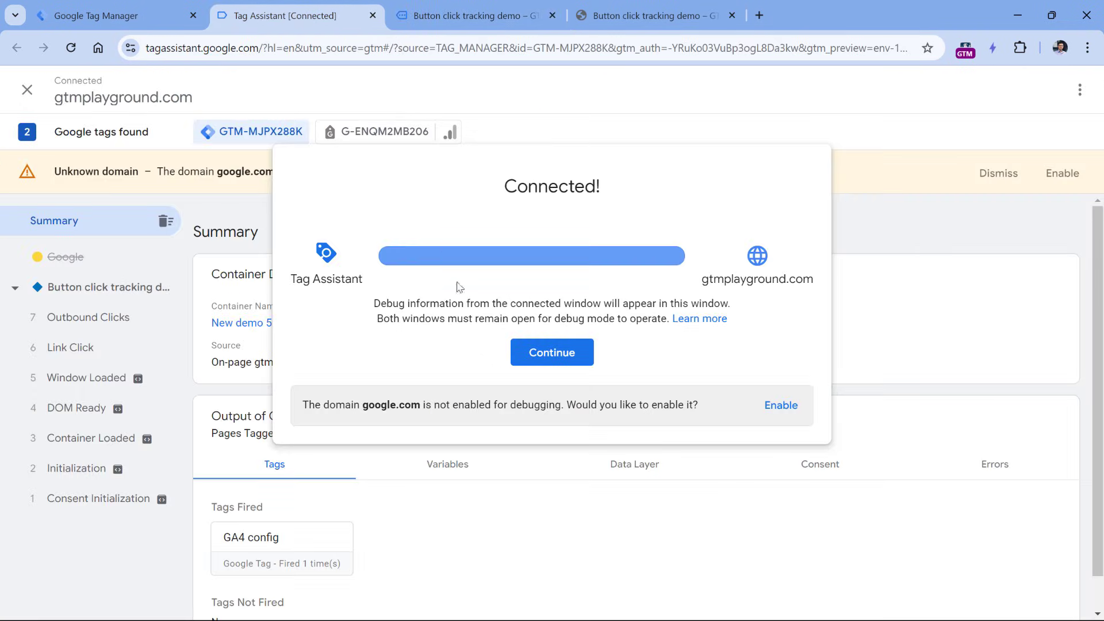
{"action": "left_click", "coordinate": [552, 352]}
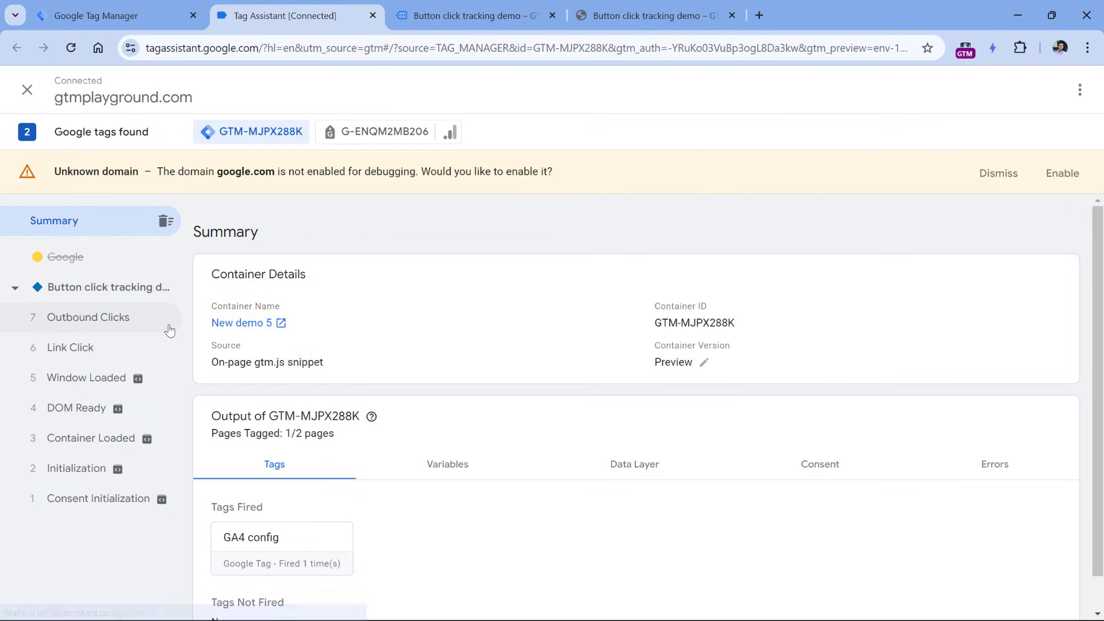
- Expand the API call details of the Link Click event and dismiss the unknown domain notice for google.com
{"action": "left_click", "coordinate": [80, 351]}
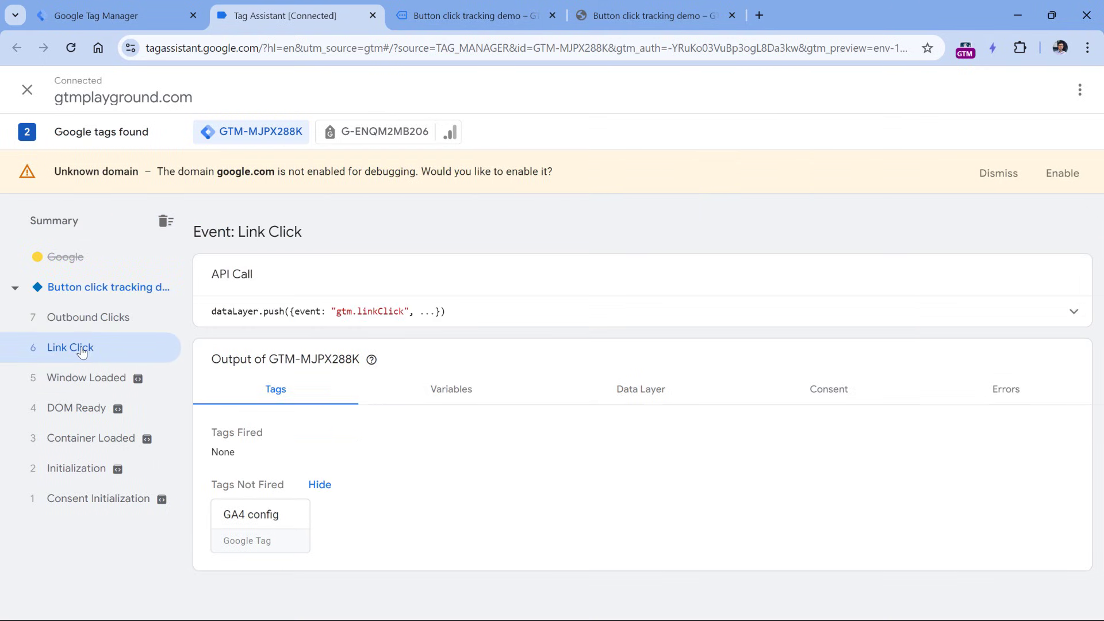
{"action": "left_click", "coordinate": [451, 312]}
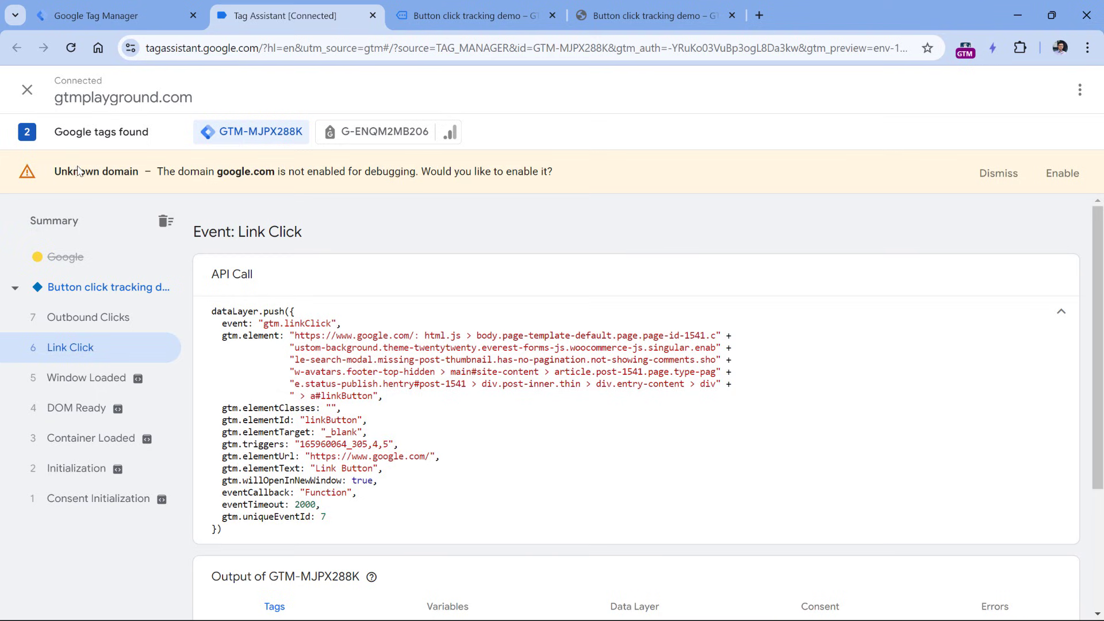
{"action": "left_click_drag", "start_coordinate": [85, 172], "coordinate": [523, 171]}
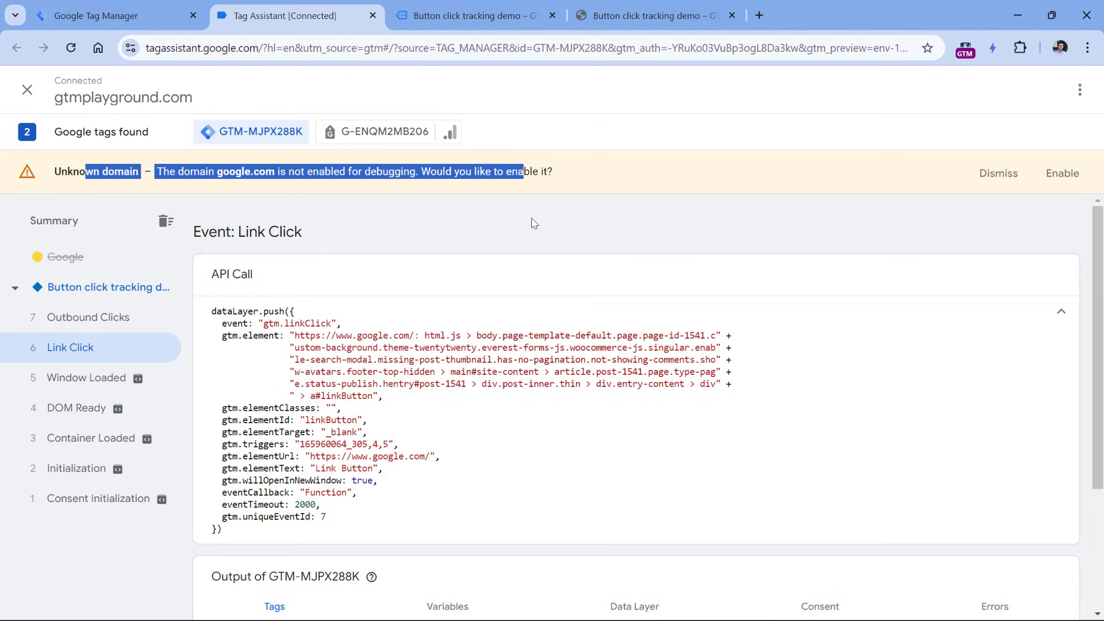
{"action": "left_click", "coordinate": [997, 173]}
- Examine the values of the click variables recorded for the Link Click event
{"action": "scroll", "coordinate": [403, 242], "scroll_direction": "down", "scroll_amount": 1}
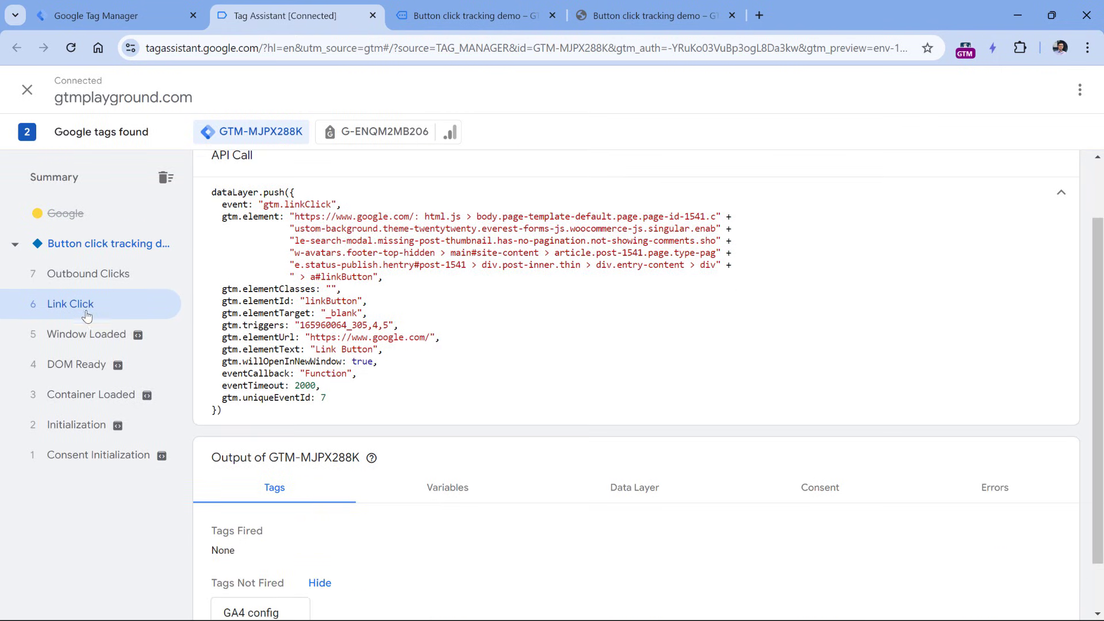
{"action": "scroll", "coordinate": [437, 403], "scroll_direction": "down", "scroll_amount": 2}
{"action": "left_click", "coordinate": [440, 425]}
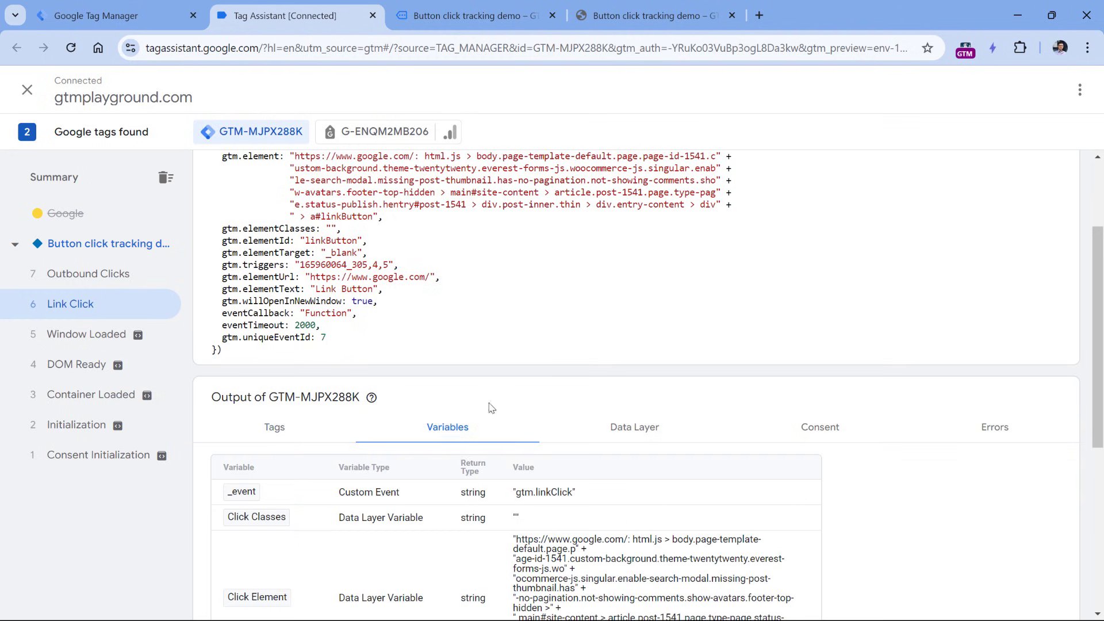
{"action": "scroll", "coordinate": [518, 397], "scroll_direction": "down", "scroll_amount": 2}
{"action": "scroll", "coordinate": [512, 345], "scroll_direction": "down", "scroll_amount": 1}
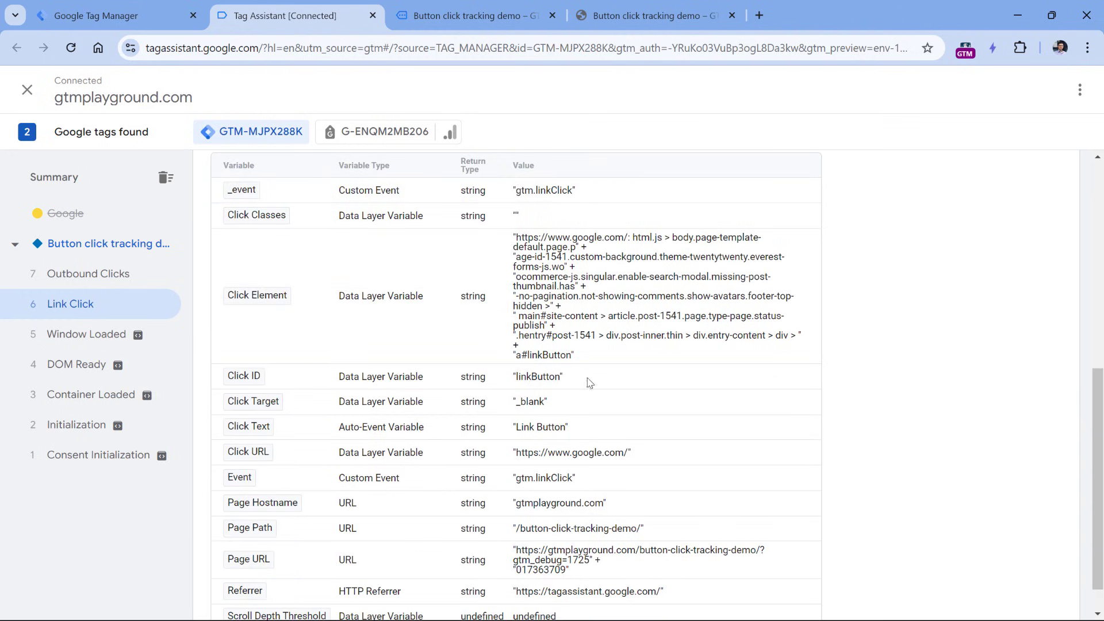
- Compare the Click URL, Click ID and Click Classes values of the Link Click event with the Link Button on the demo page
{"action": "left_click_drag", "start_coordinate": [521, 427], "coordinate": [628, 469]}
{"action": "left_click", "coordinate": [523, 400]}
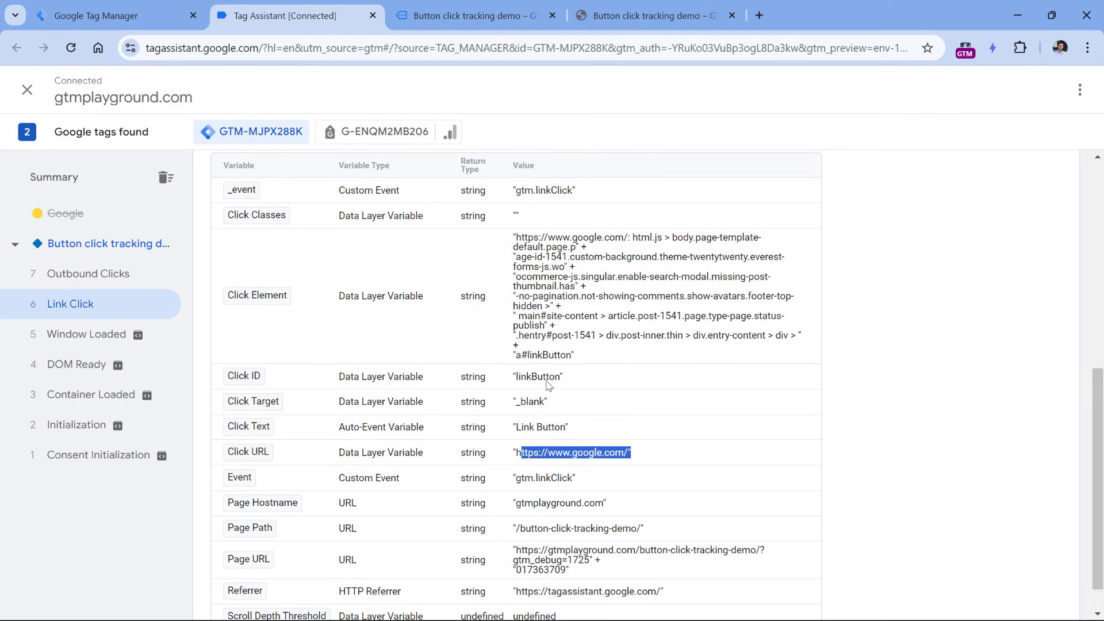
{"action": "left_click_drag", "start_coordinate": [521, 377], "coordinate": [555, 378]}
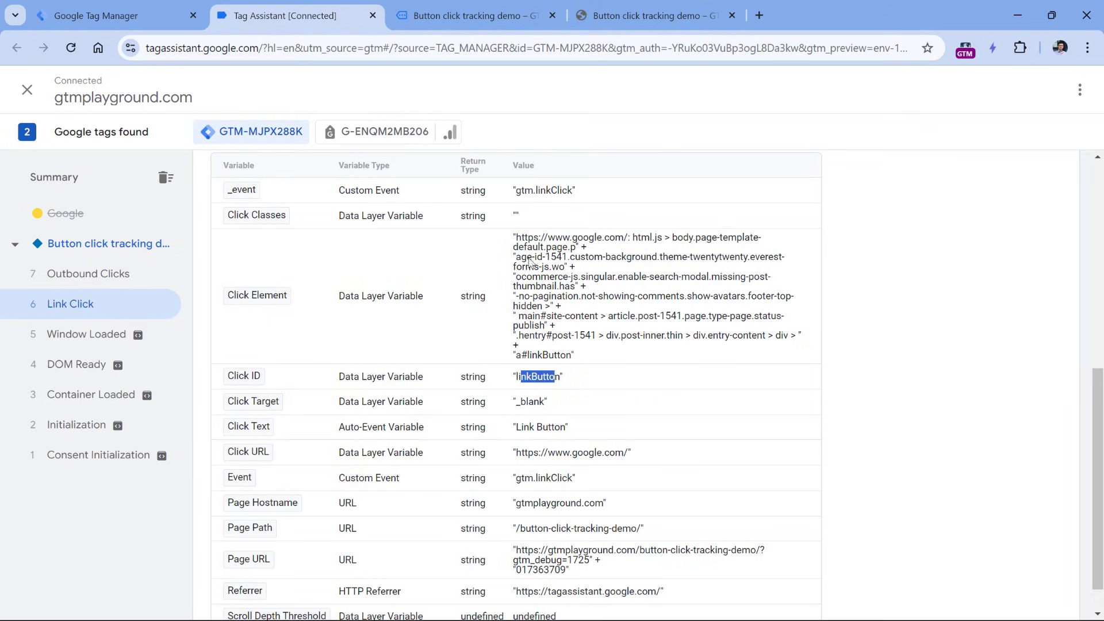
{"action": "left_click_drag", "start_coordinate": [514, 218], "coordinate": [532, 223]}
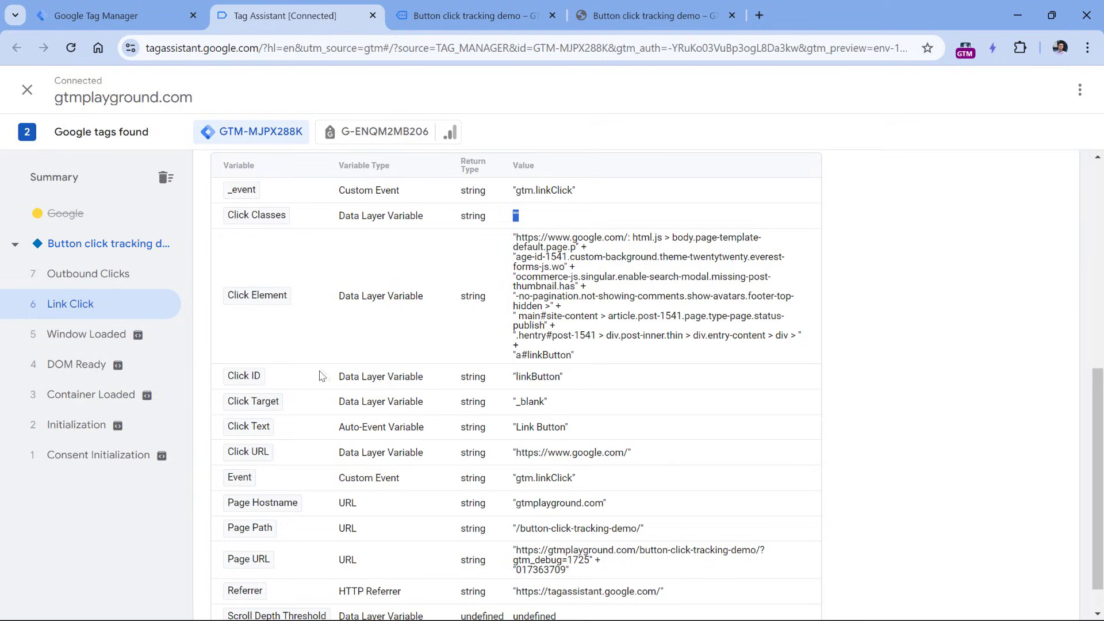
{"action": "key", "text": "ctrl+Tab"}
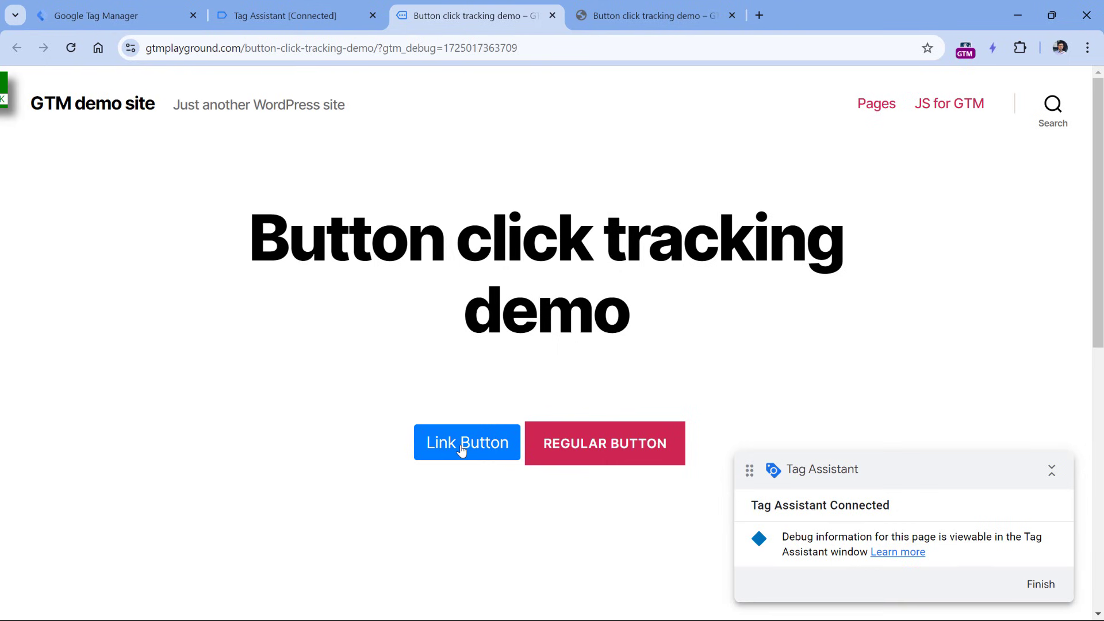
- Create a new tag in the Google Tag Manager container with the type Google Analytics: GA4 Event
{"action": "left_click", "coordinate": [111, 19]}
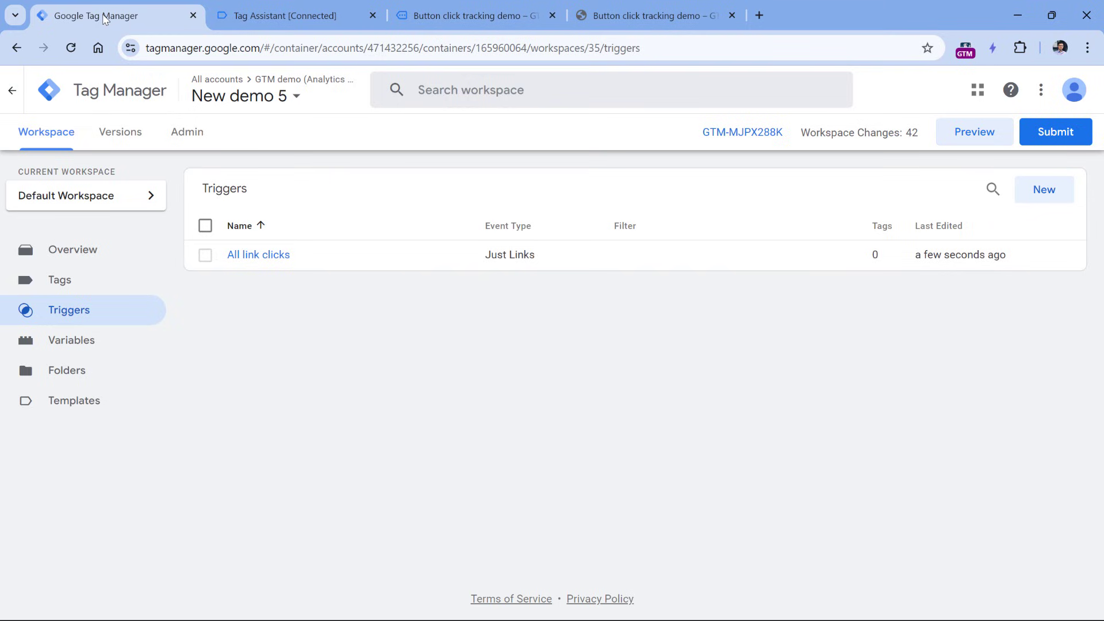
{"action": "left_click", "coordinate": [63, 286]}
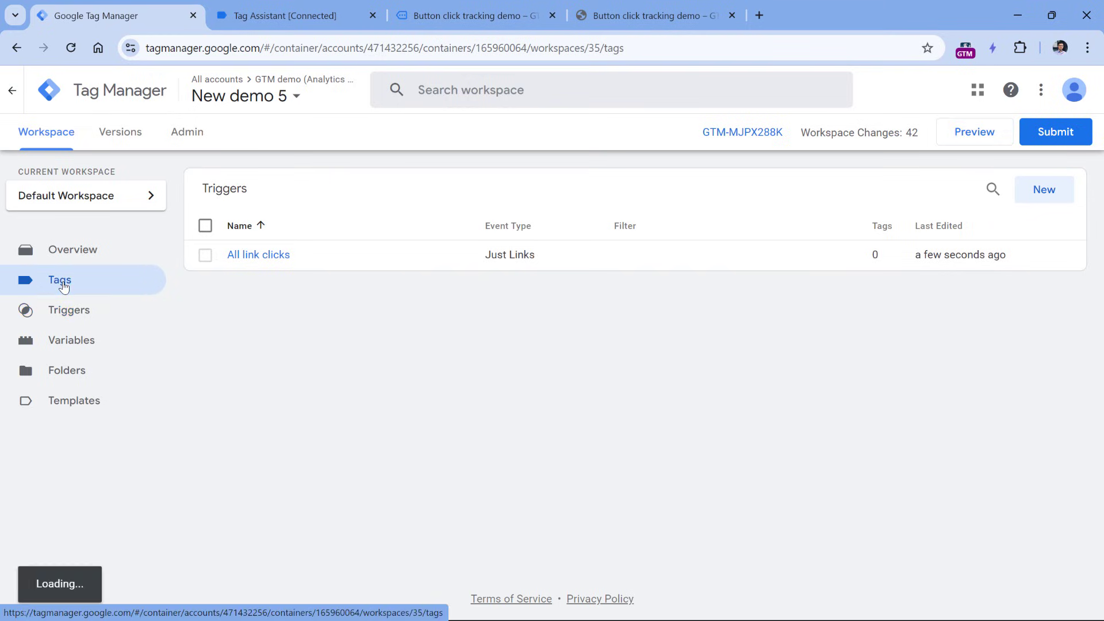
{"action": "left_click", "coordinate": [1045, 195]}
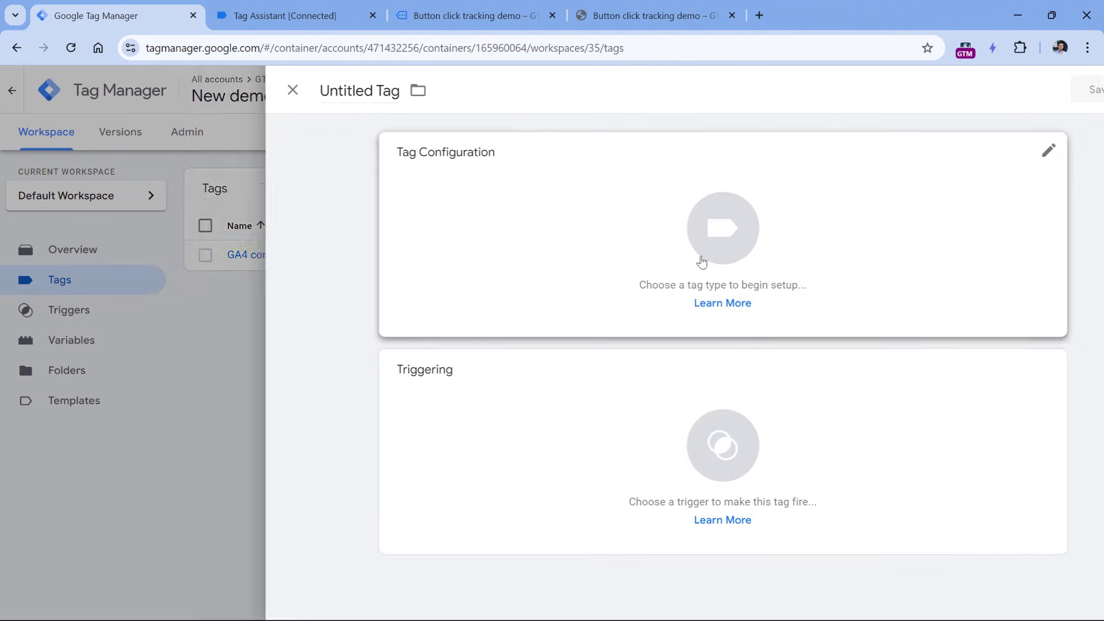
{"action": "left_click", "coordinate": [426, 219]}
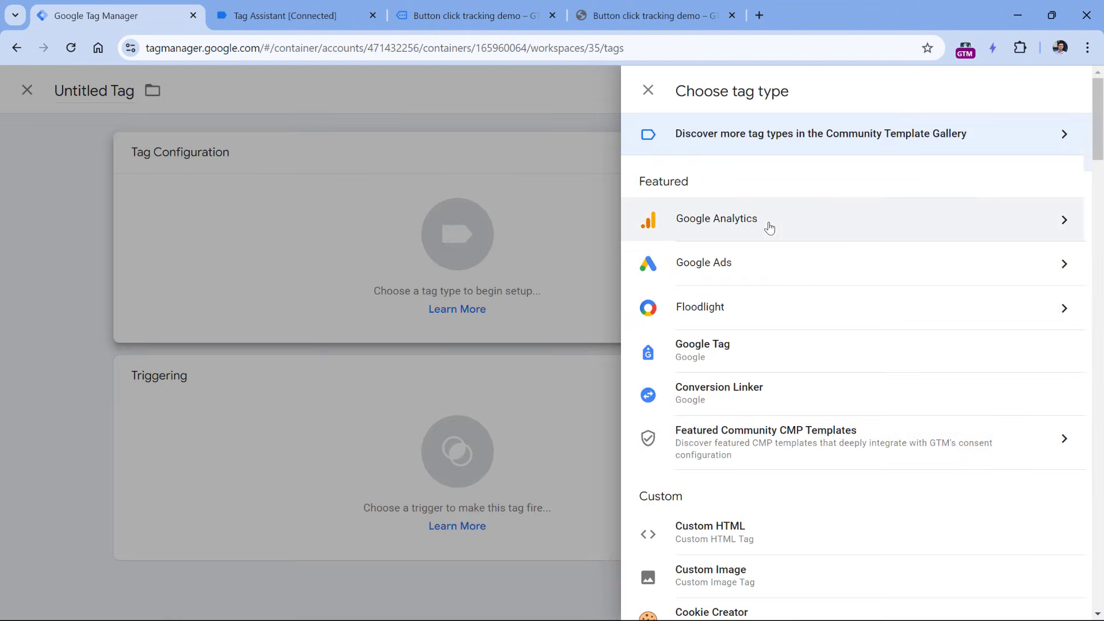
{"action": "left_click", "coordinate": [768, 225]}
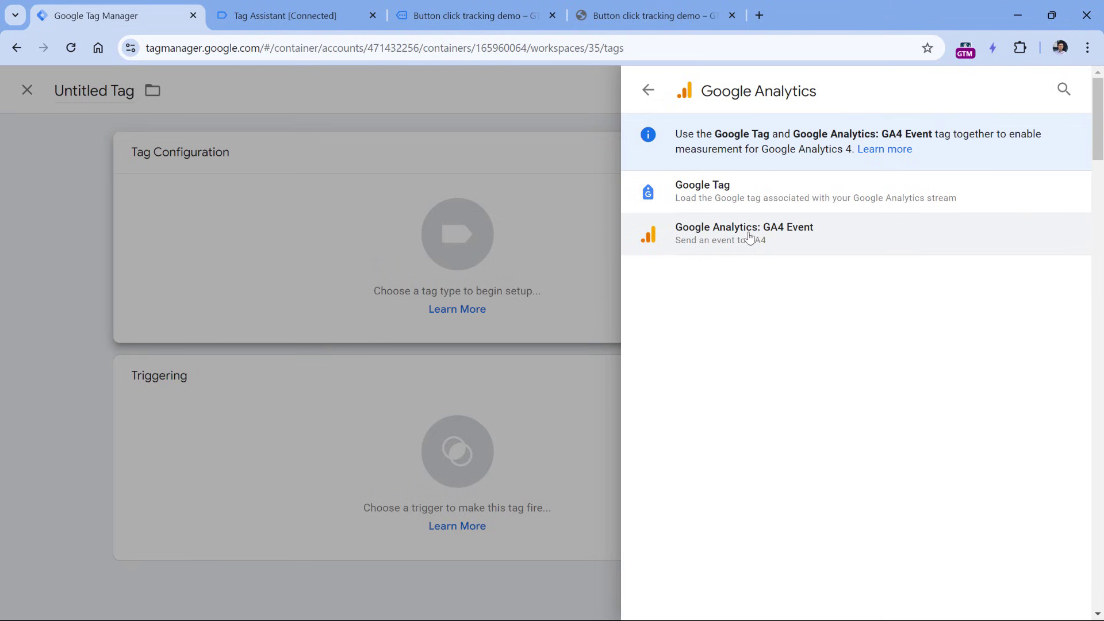
{"action": "left_click", "coordinate": [749, 236]}
- Copy the Measurement ID of the GTM Sandbox website data stream from the Google Analytics admin settings
{"action": "left_click", "coordinate": [402, 316]}
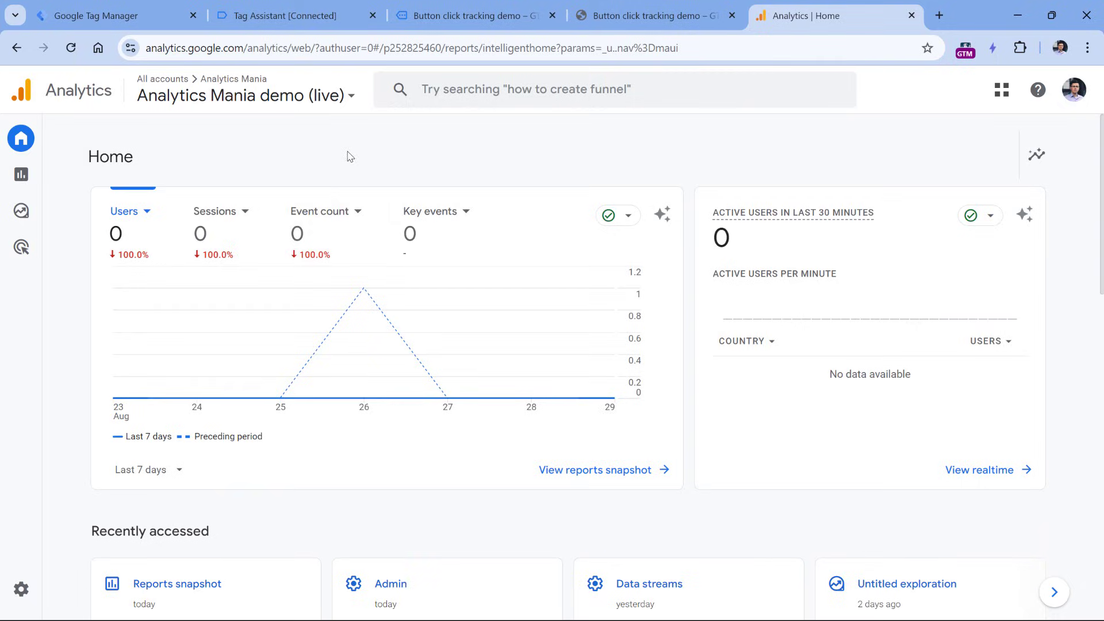
{"action": "left_click", "coordinate": [43, 588]}
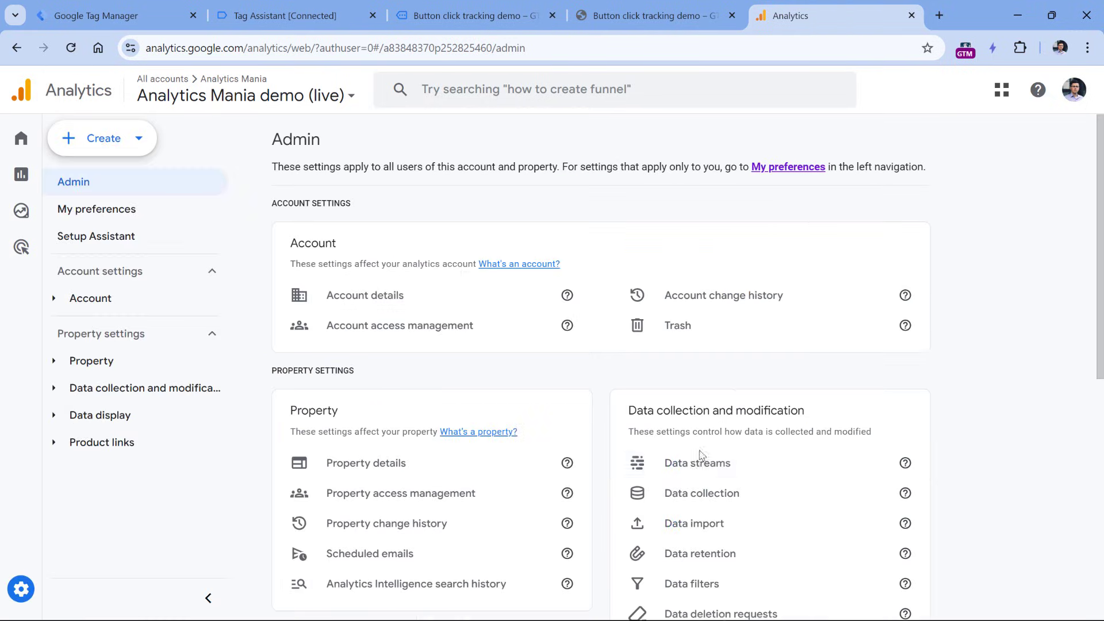
{"action": "left_click", "coordinate": [701, 461]}
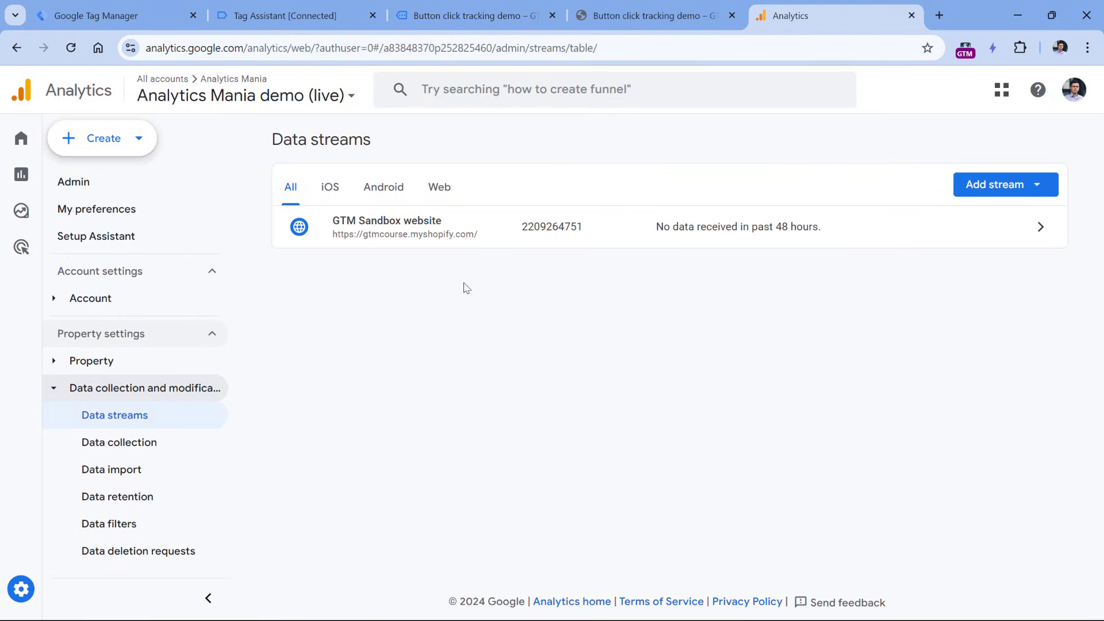
{"action": "left_click", "coordinate": [459, 236]}
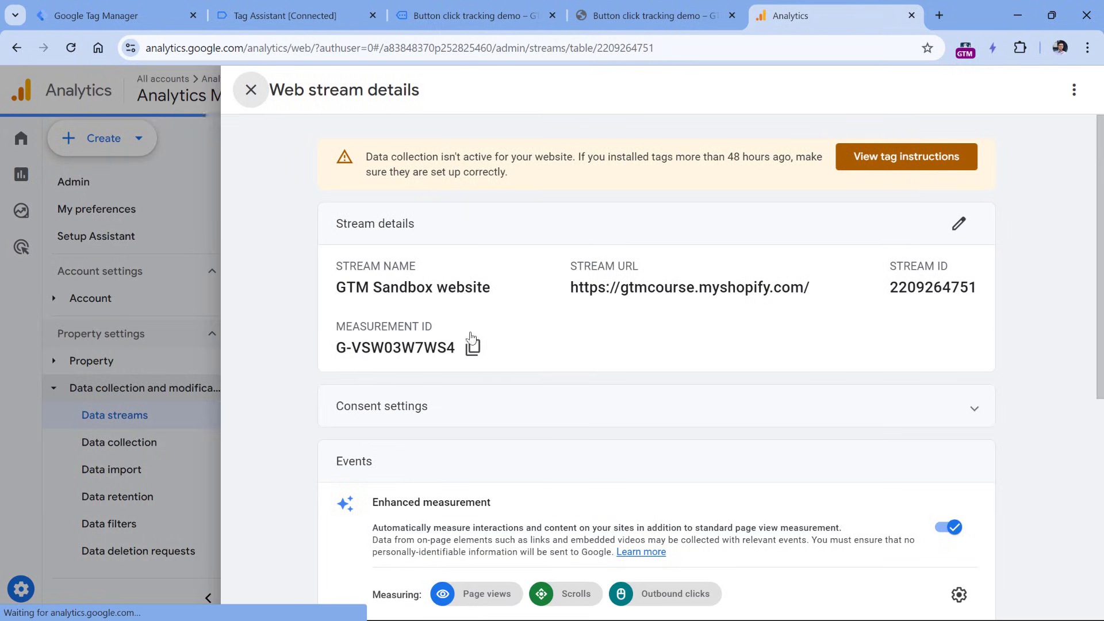
{"action": "left_click", "coordinate": [473, 348]}
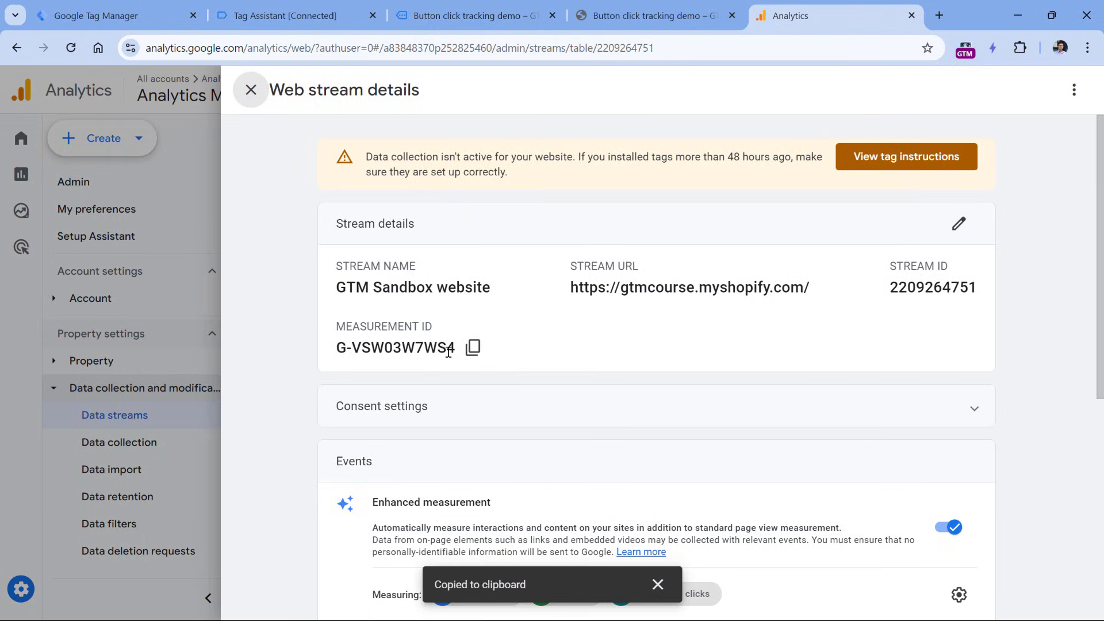
- Return to Google Tag Manager and set the new tag's Measurement ID to the copied G-VSW03W7WS4
{"action": "left_click", "coordinate": [129, 12]}
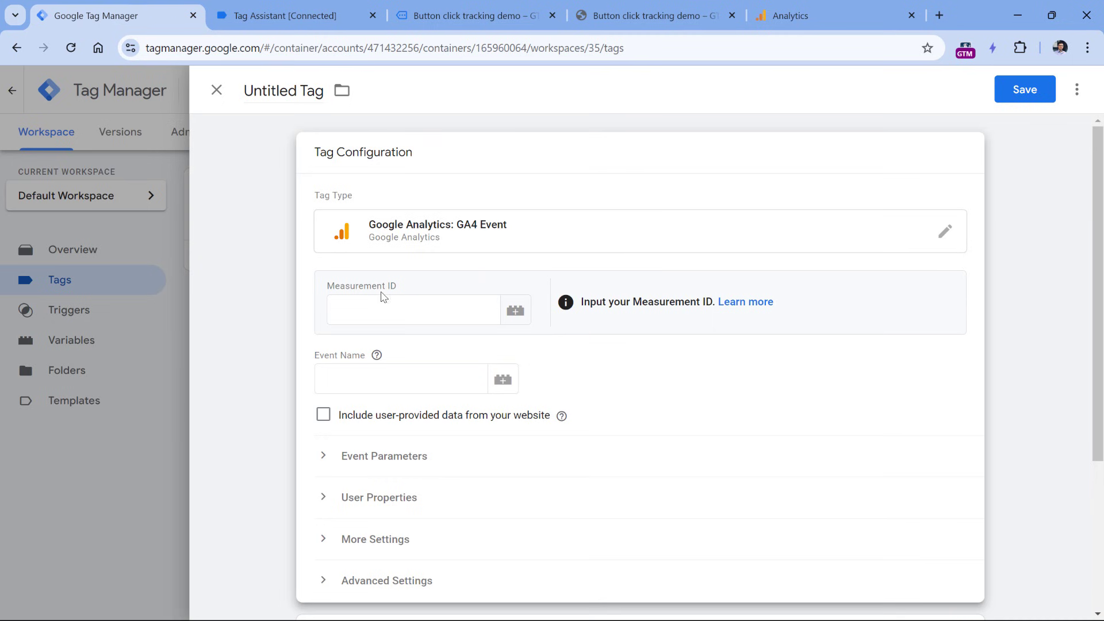
{"action": "left_click", "coordinate": [383, 299]}
{"action": "key", "text": "ctrl+v"}
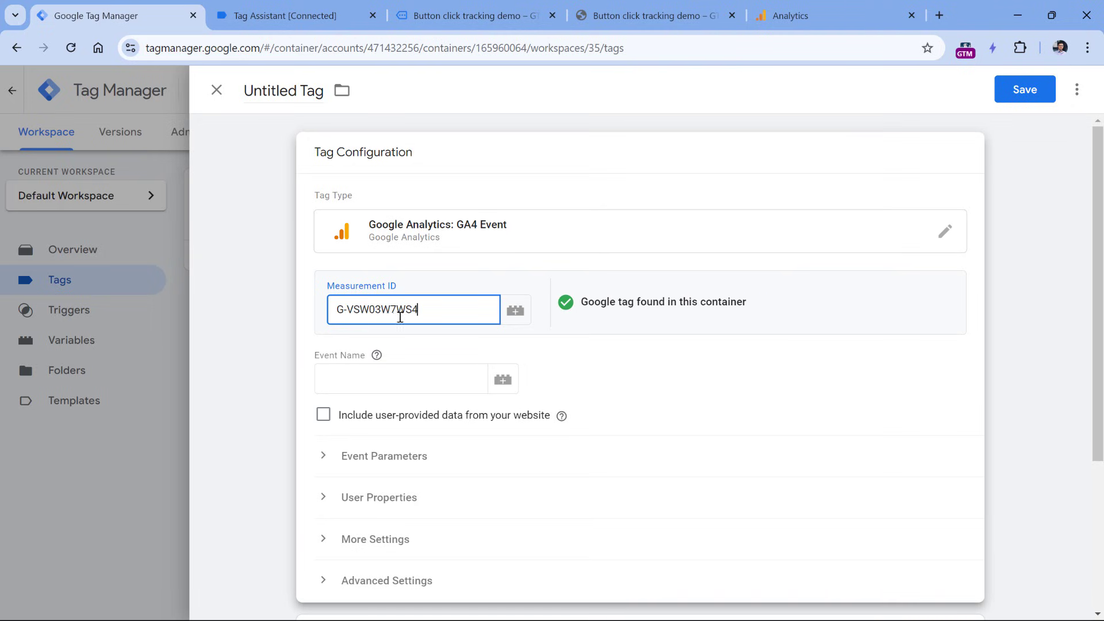
{"action": "left_click_drag", "start_coordinate": [424, 311], "coordinate": [334, 309]}
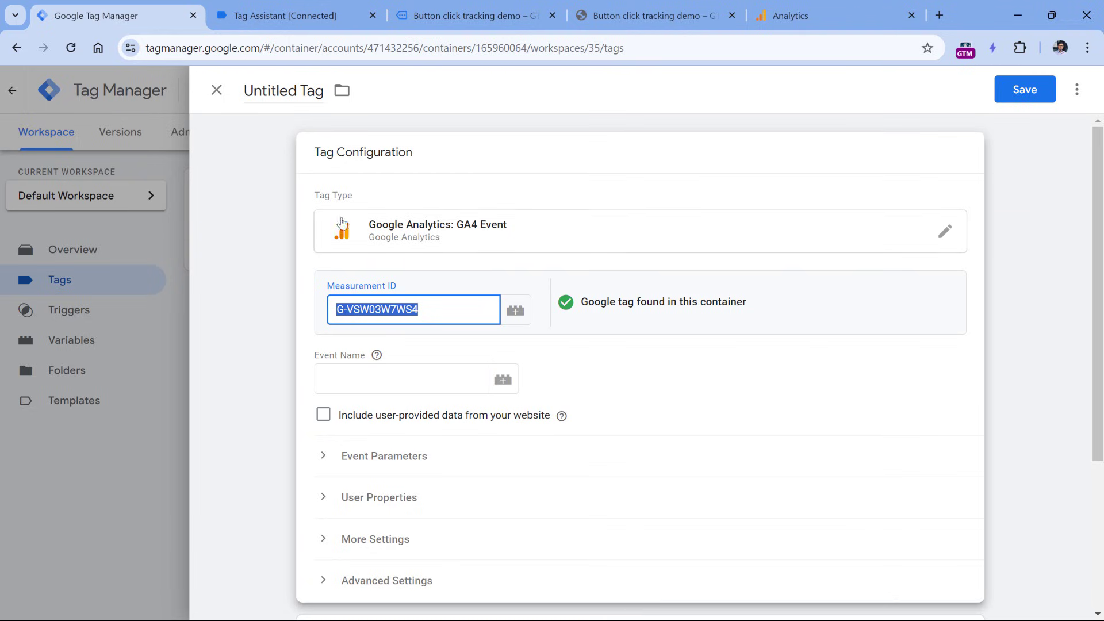
- Name the GA4 event button_click
{"action": "left_click", "coordinate": [419, 377]}
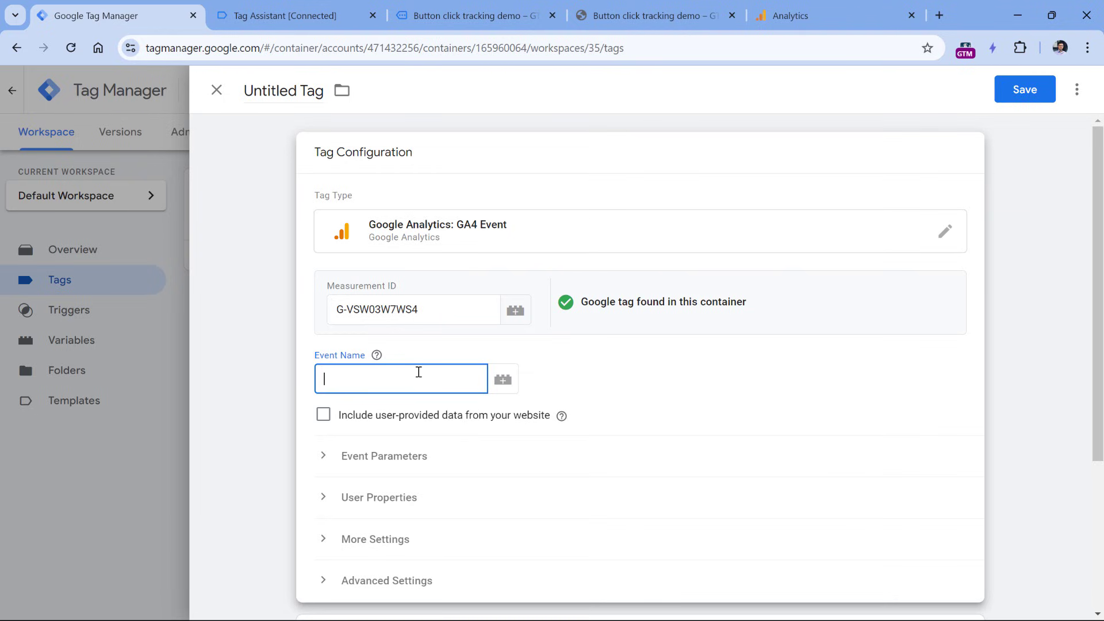
{"action": "type", "text": "button_click"}
{"action": "left_click", "coordinate": [442, 363]}
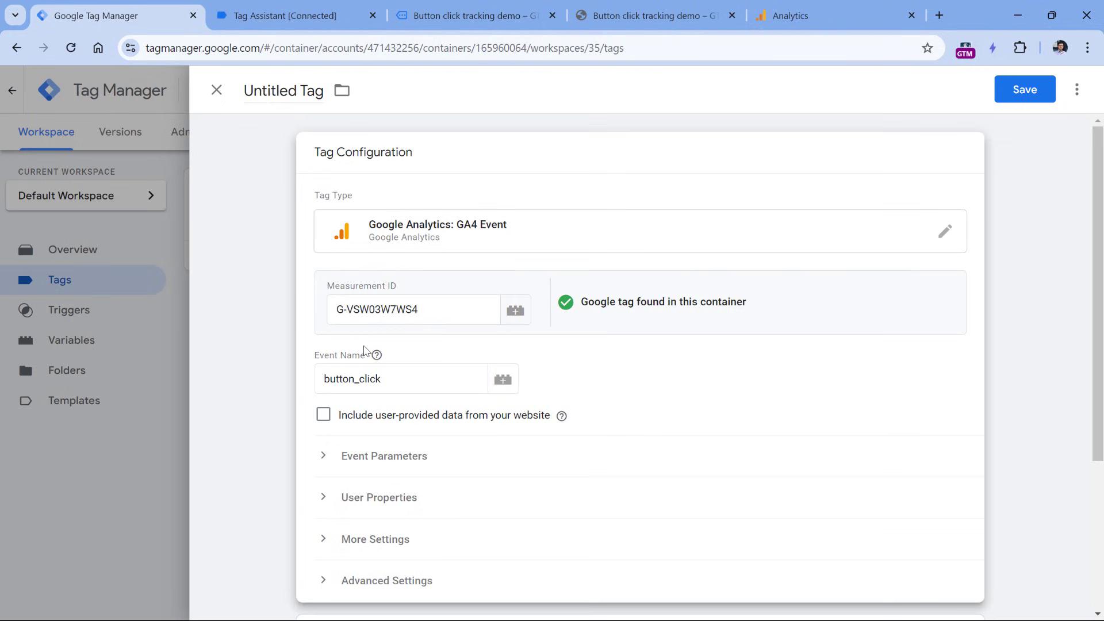
- Review the Click ID, Click Text and Click URL values of the Link Click event in Tag Assistant
{"action": "left_click", "coordinate": [291, 15]}
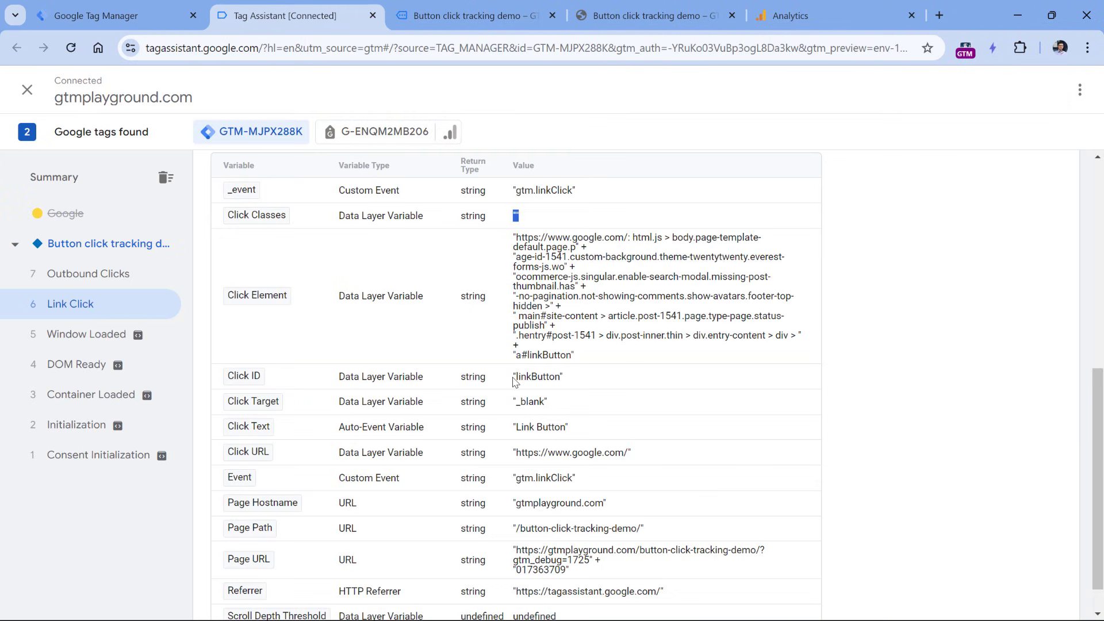
{"action": "left_click_drag", "start_coordinate": [514, 378], "coordinate": [560, 382]}
{"action": "left_click_drag", "start_coordinate": [513, 429], "coordinate": [509, 457]}
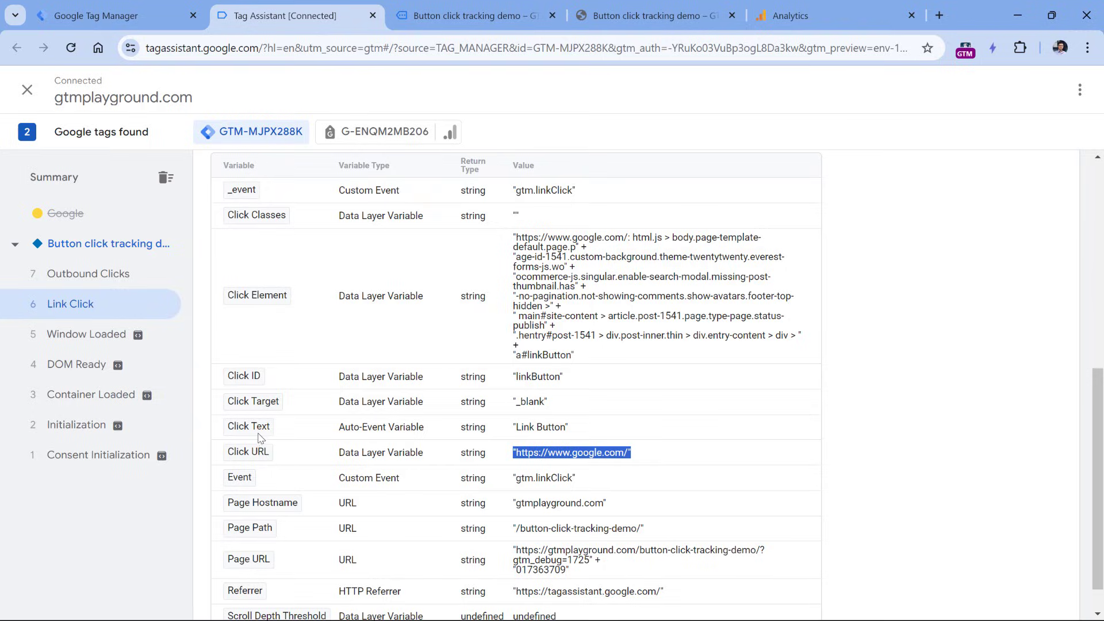
- Add an event parameter named link_url to the button_click tag in Google Tag Manager
{"action": "left_click", "coordinate": [107, 13]}
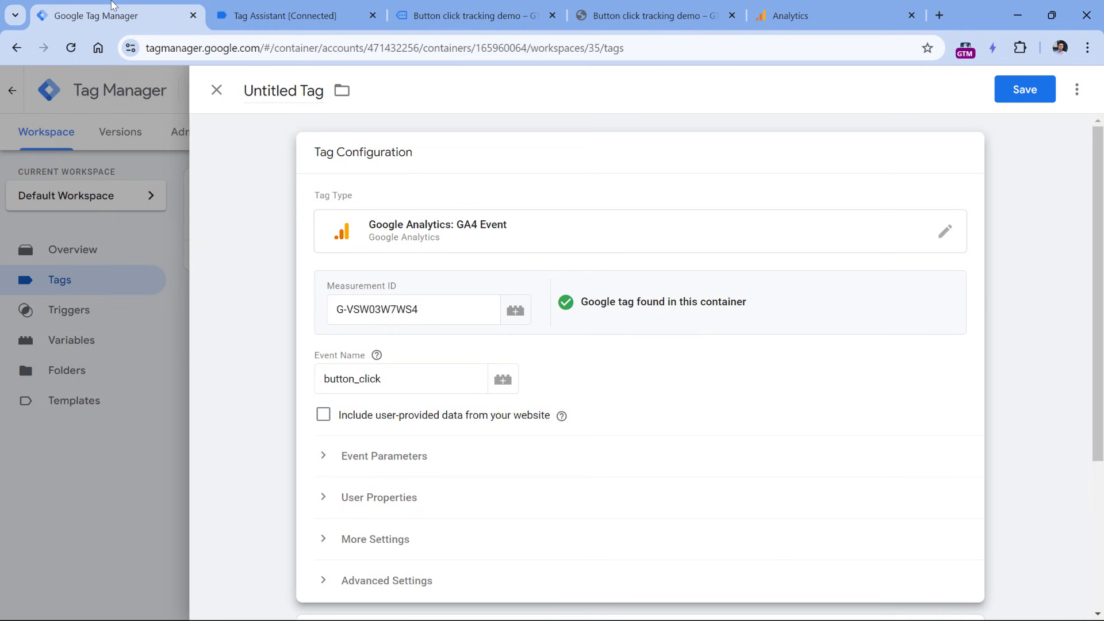
{"action": "left_click", "coordinate": [343, 460]}
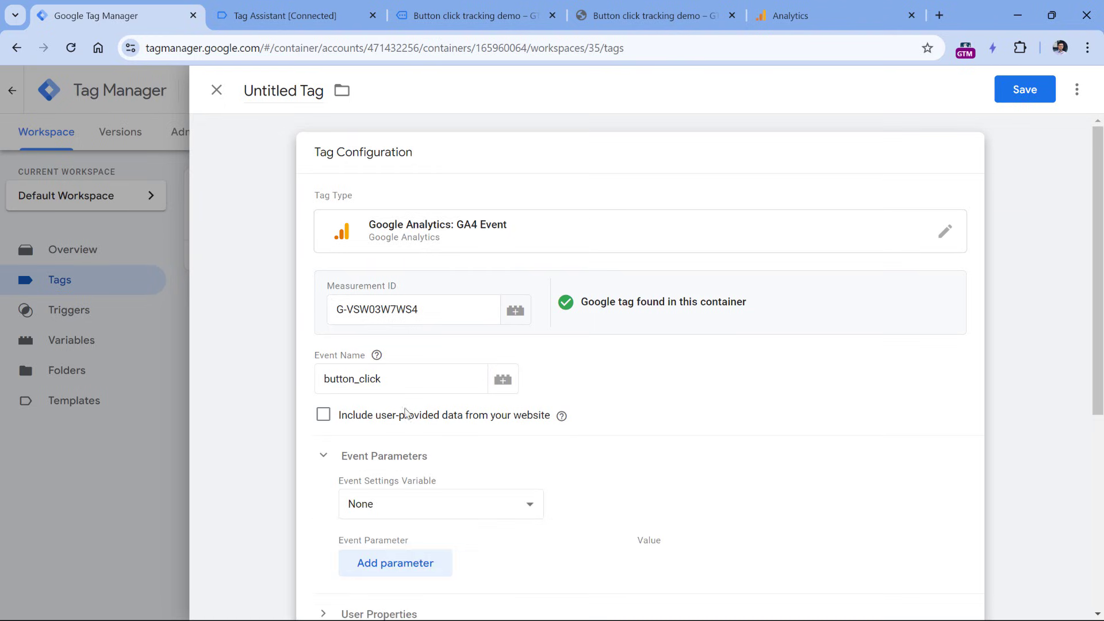
{"action": "left_click", "coordinate": [396, 564]}
{"action": "scroll", "coordinate": [484, 443], "scroll_direction": "down", "scroll_amount": 4}
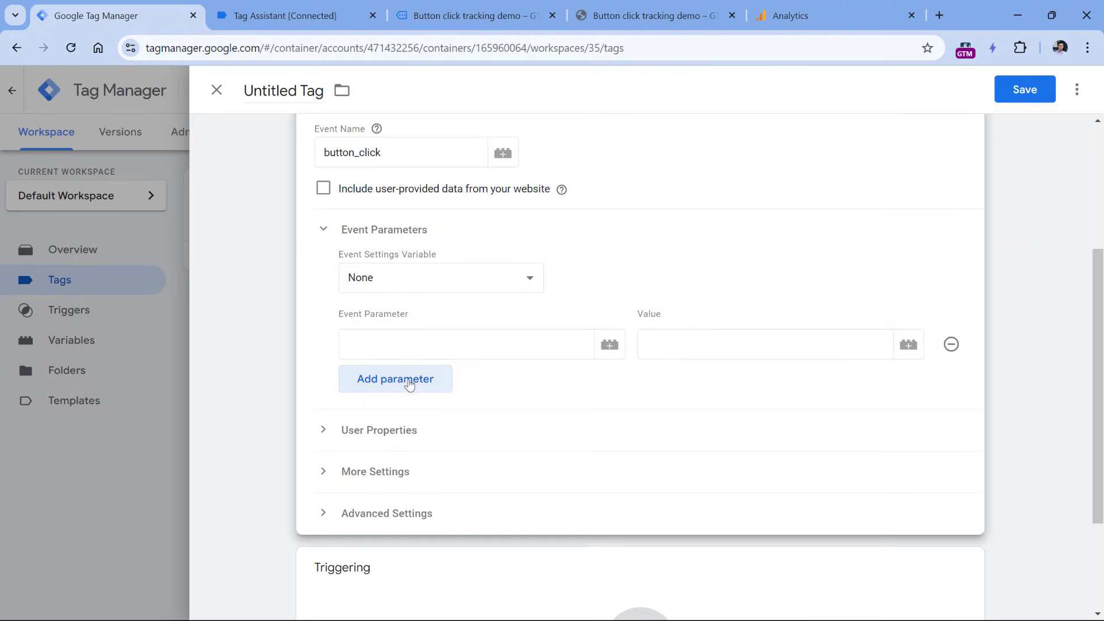
{"action": "left_click", "coordinate": [478, 340]}
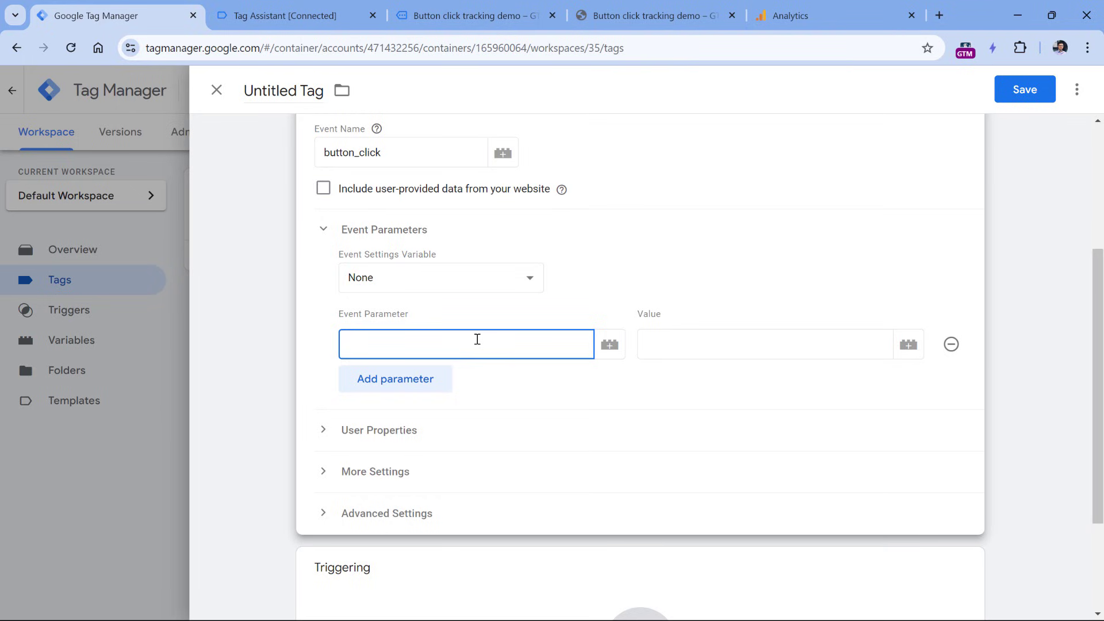
{"action": "type", "text": "ink_url"}
- Add two more event parameters to the tag, named link_text and link_id
{"action": "left_click", "coordinate": [403, 379]}
{"action": "left_click", "coordinate": [464, 376]}
{"action": "type", "text": "link"}
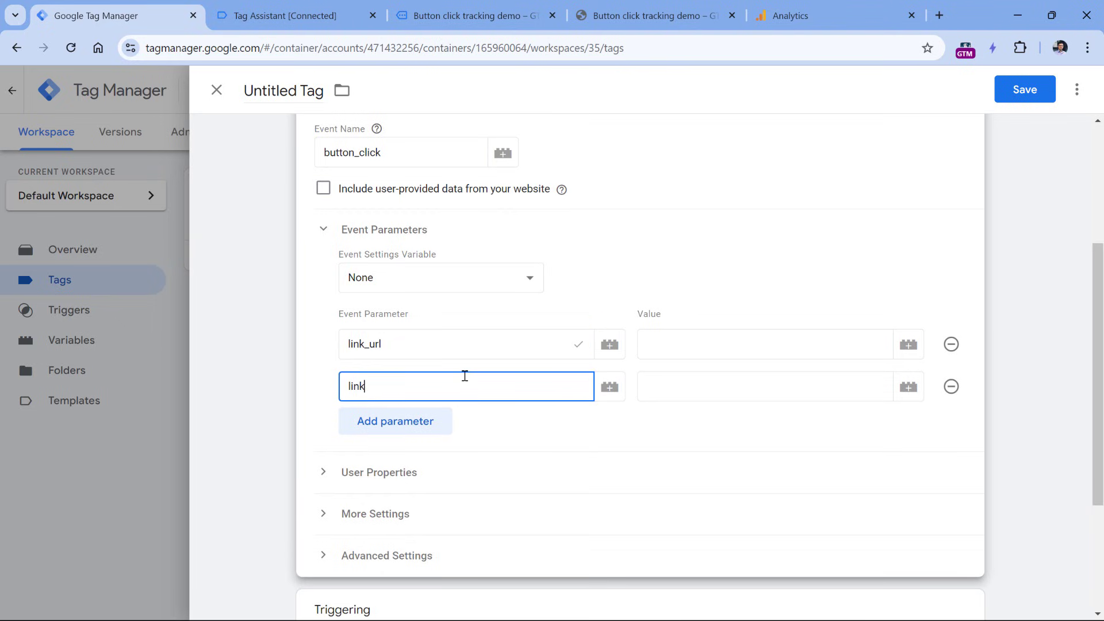
{"action": "type", "text": "_text"}
{"action": "left_click", "coordinate": [394, 421]}
{"action": "left_click", "coordinate": [431, 422]}
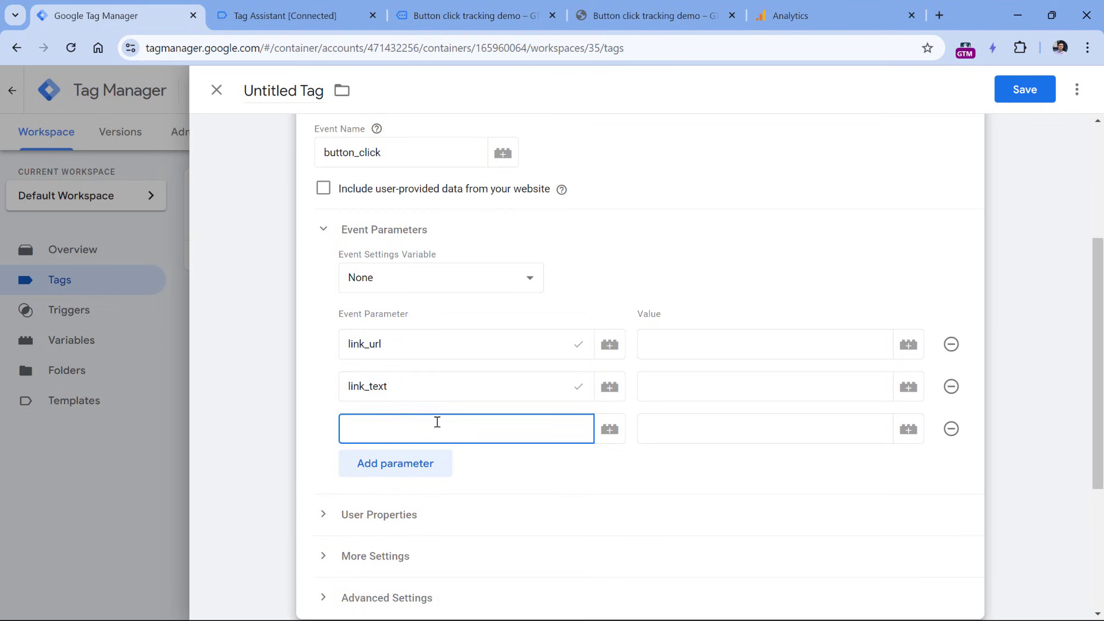
{"action": "type", "text": "link_id"}
{"action": "left_click", "coordinate": [577, 354]}
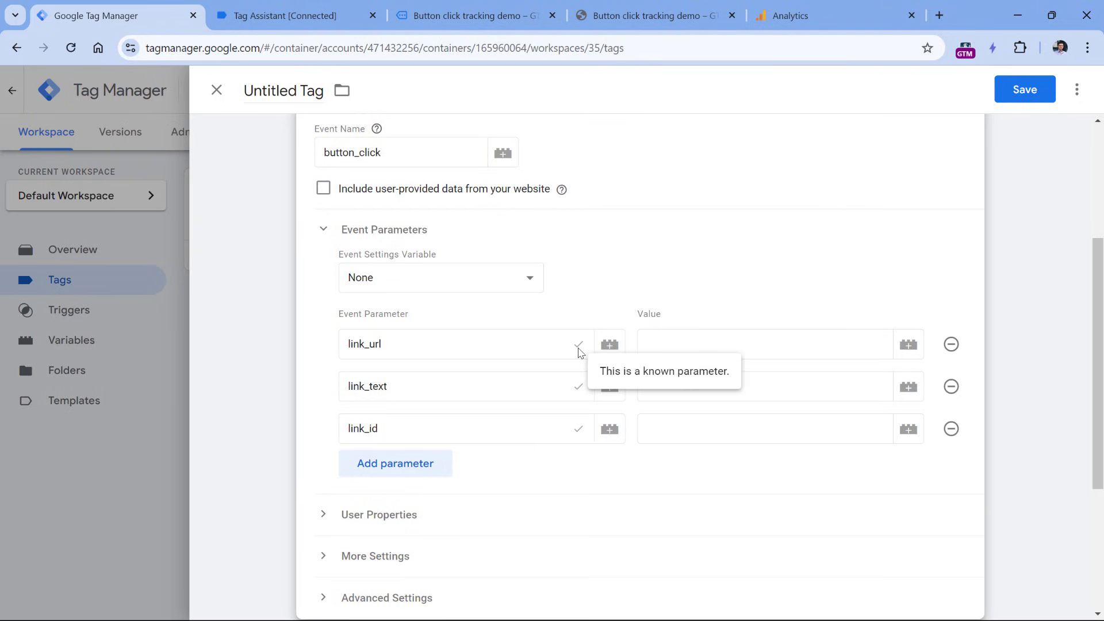
- Check in Tag Assistant which click variables can supply the event parameter values, including Click ID
{"action": "left_click", "coordinate": [753, 340]}
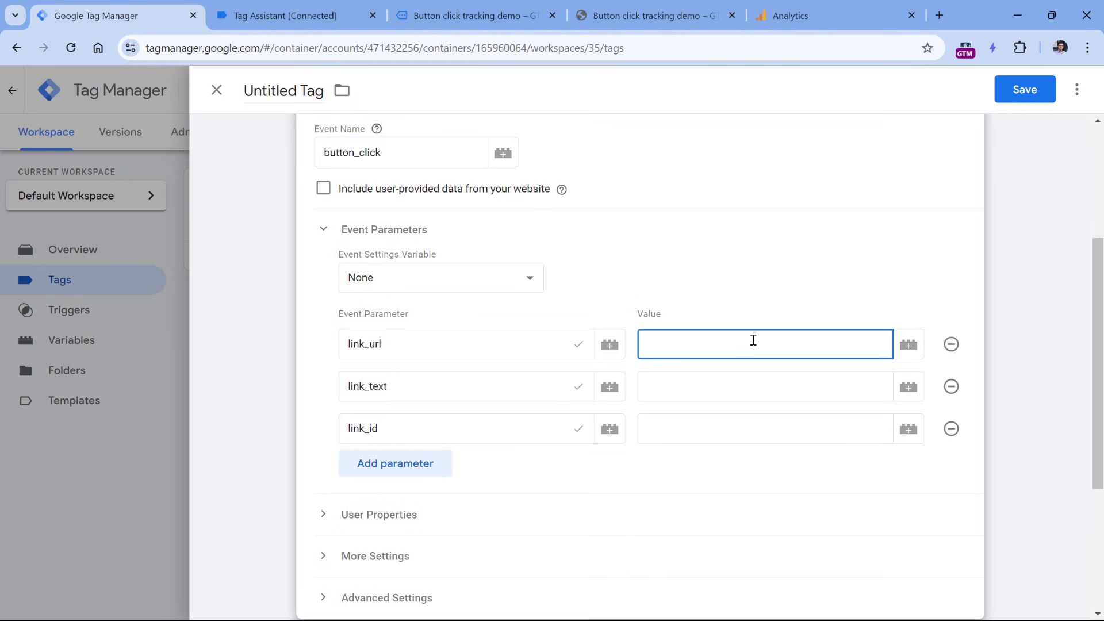
{"action": "left_click", "coordinate": [282, 15]}
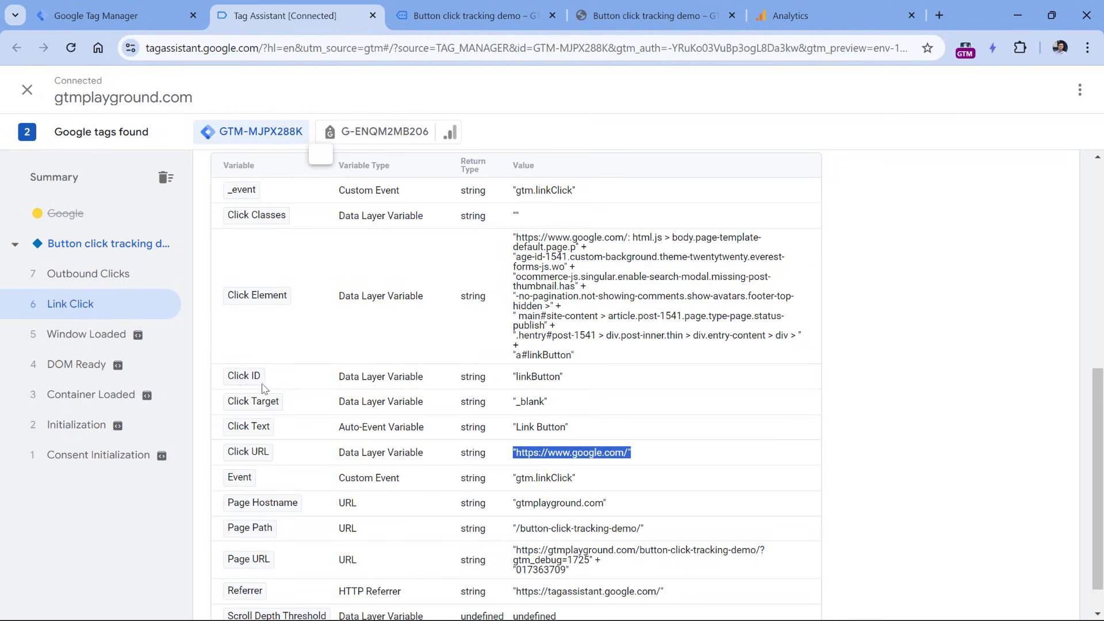
{"action": "double_click", "coordinate": [540, 377]}
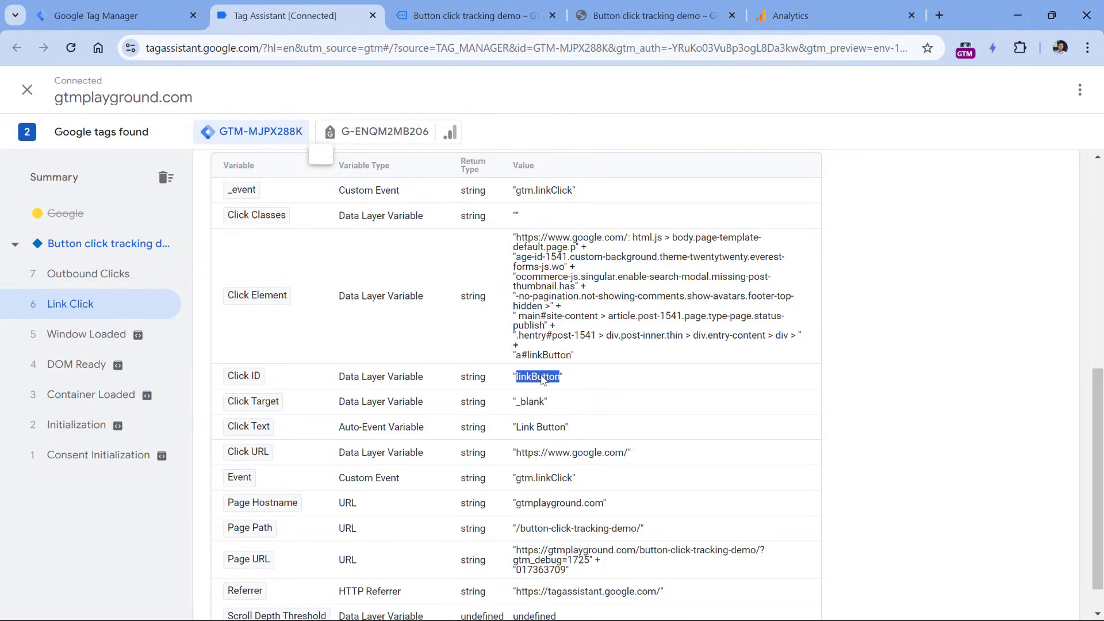
- Back in Google Tag Manager, set the link_url parameter's value to the {{Click URL}} variable
{"action": "left_click", "coordinate": [115, 17]}
{"action": "left_click", "coordinate": [744, 345]}
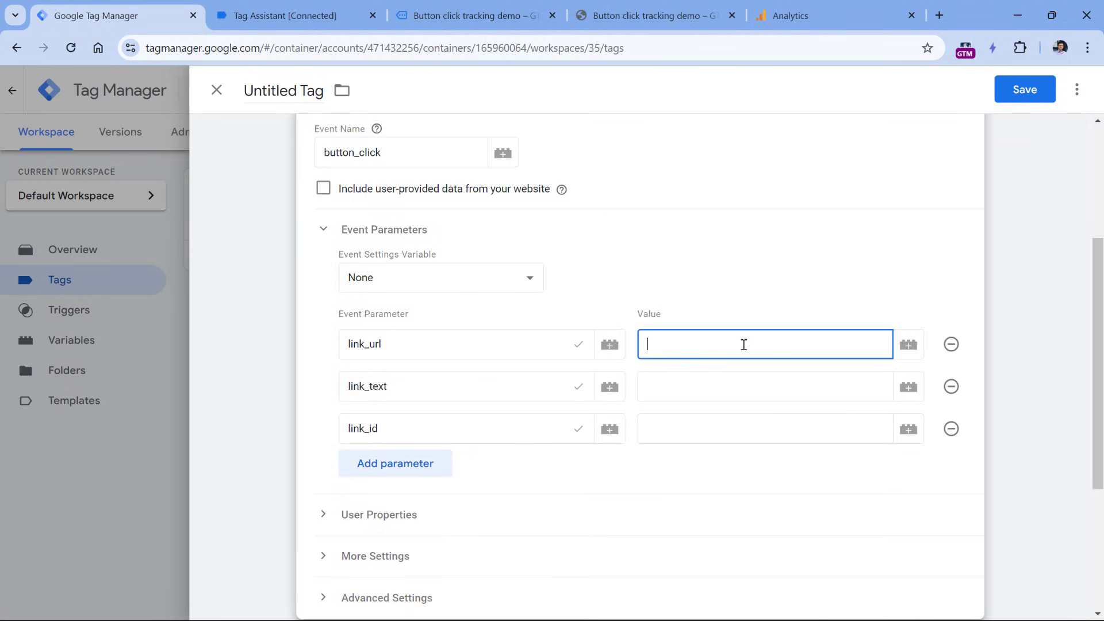
{"action": "left_click", "coordinate": [908, 345]}
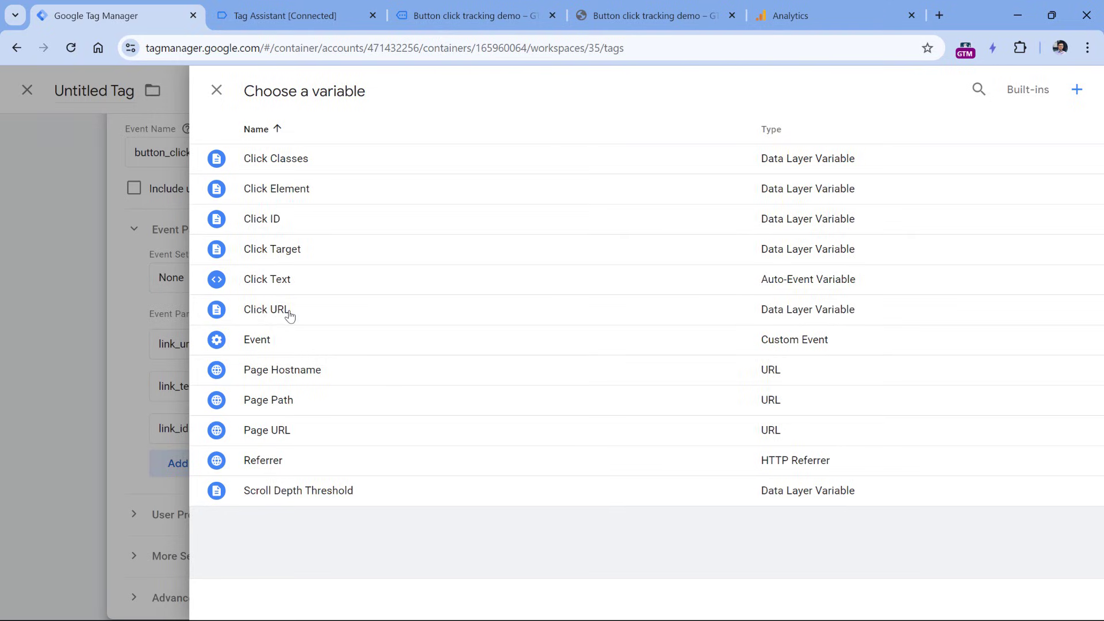
{"action": "left_click", "coordinate": [288, 310]}
{"action": "triple_click", "coordinate": [735, 345]}
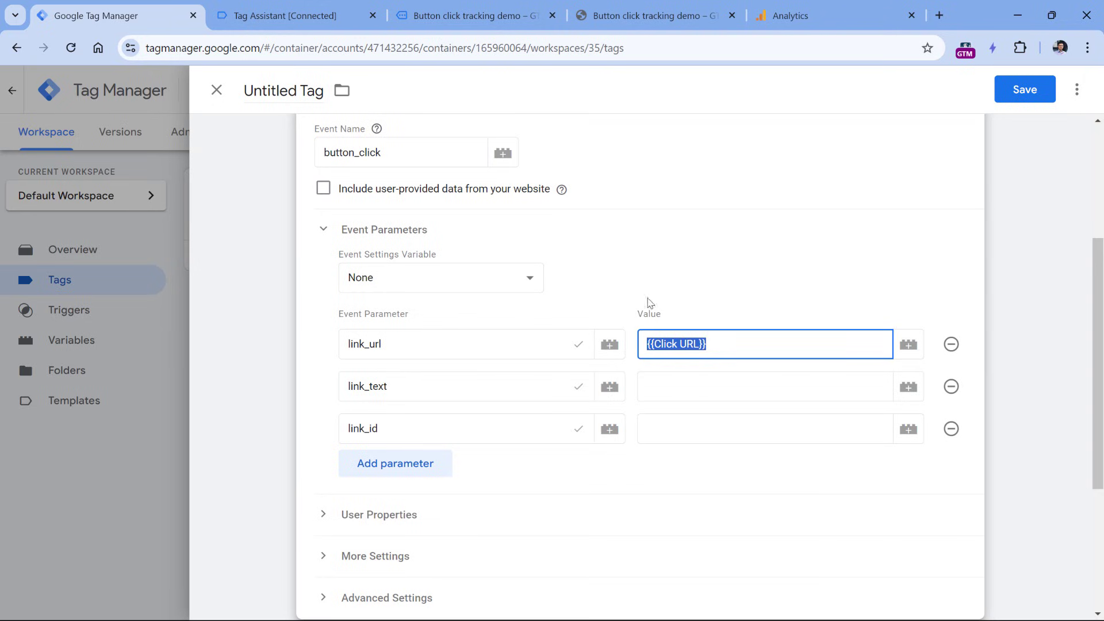
- Set the link_text parameter's value to the {{Click Text}} variable and the link_id parameter's value to {{Click ID}}
{"action": "left_click", "coordinate": [755, 385]}
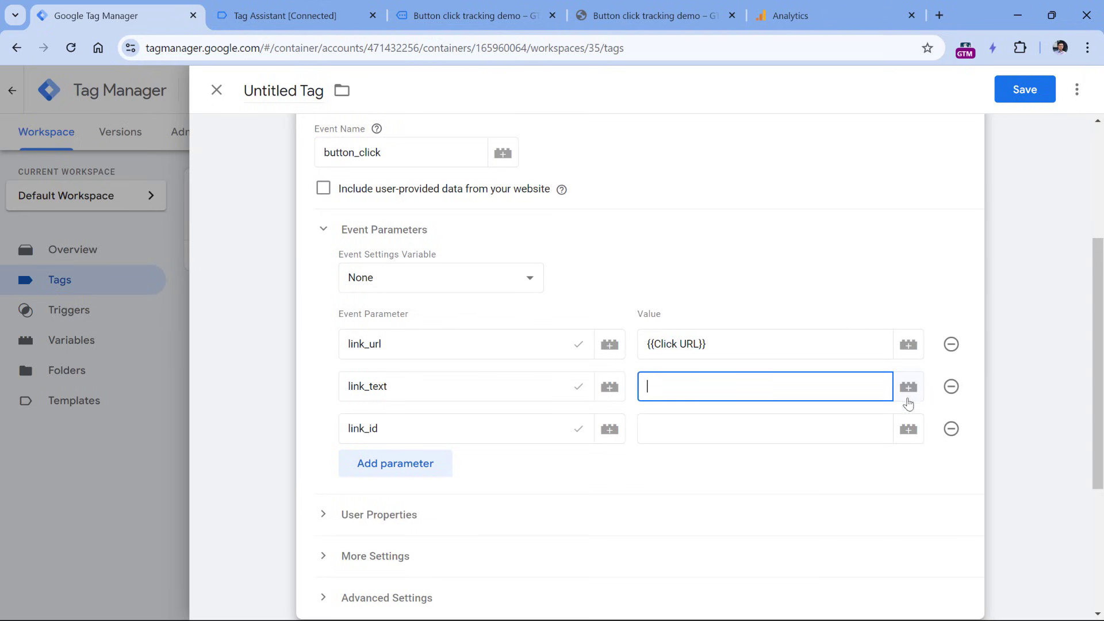
{"action": "left_click", "coordinate": [909, 391]}
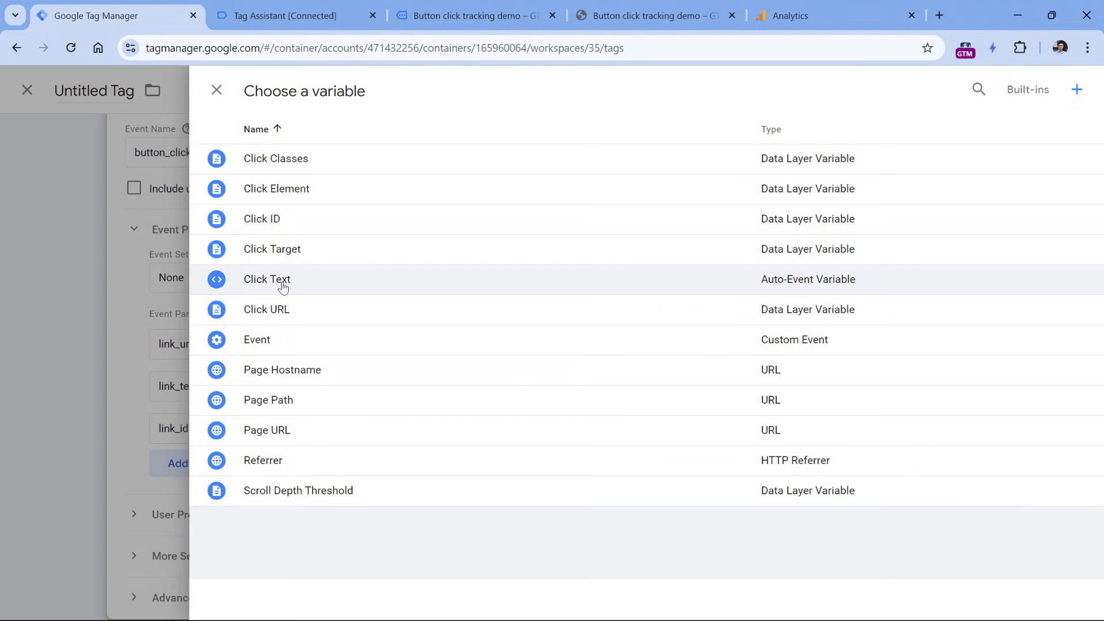
{"action": "left_click", "coordinate": [282, 285]}
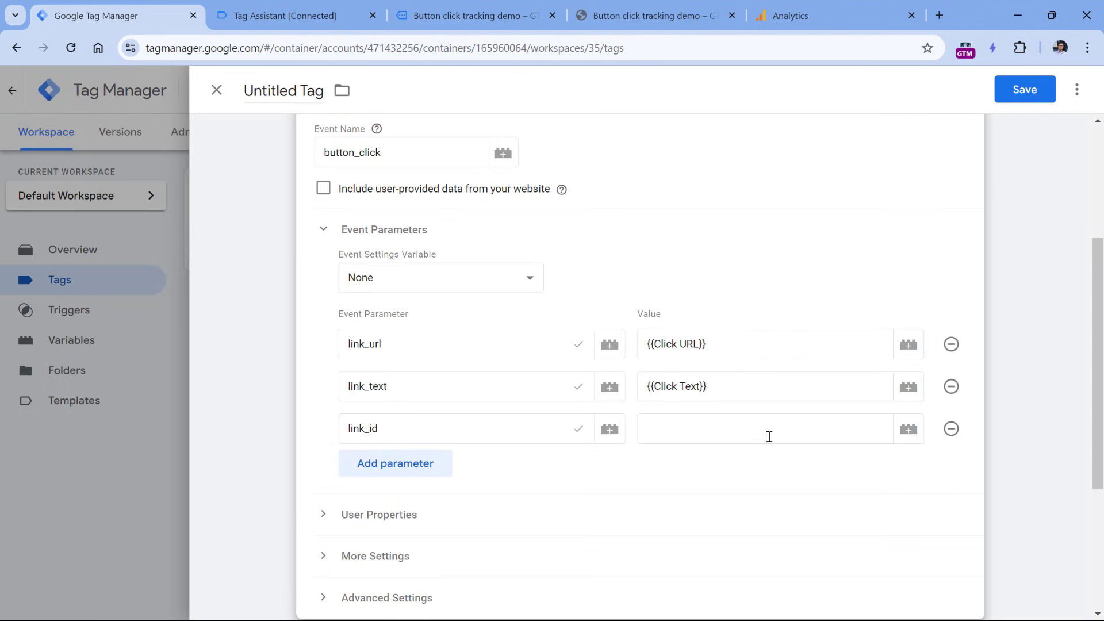
{"action": "left_click", "coordinate": [773, 432]}
{"action": "left_click", "coordinate": [914, 433]}
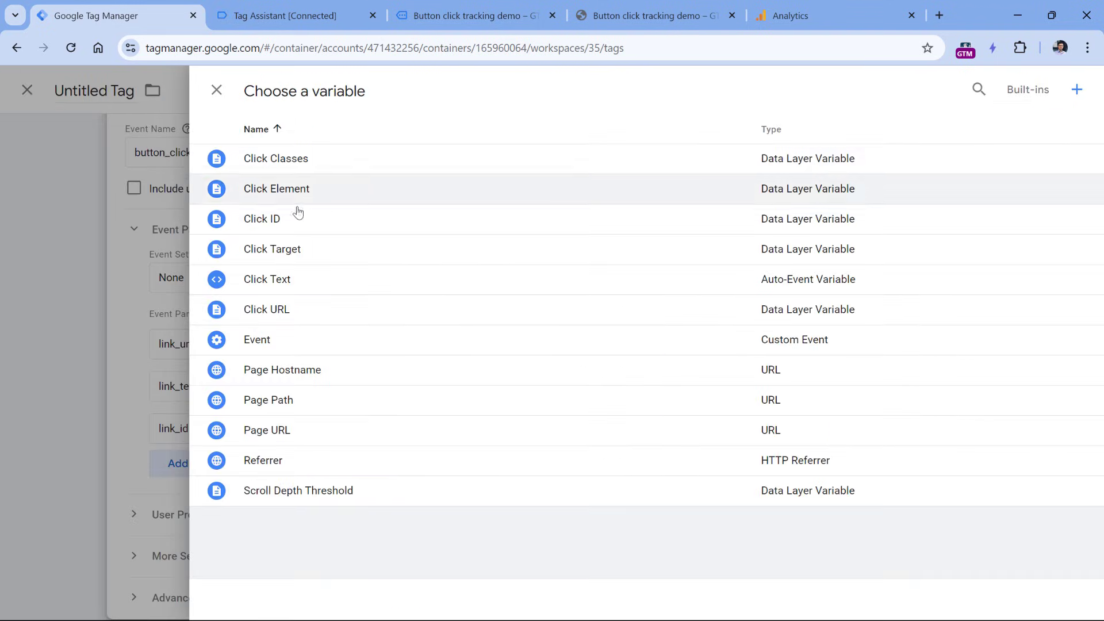
{"action": "left_click", "coordinate": [320, 229]}
- Open the trigger selection for the tag and check the link button's Click ID value in Tag Assistant
{"action": "scroll", "coordinate": [584, 251], "scroll_direction": "down", "scroll_amount": 4}
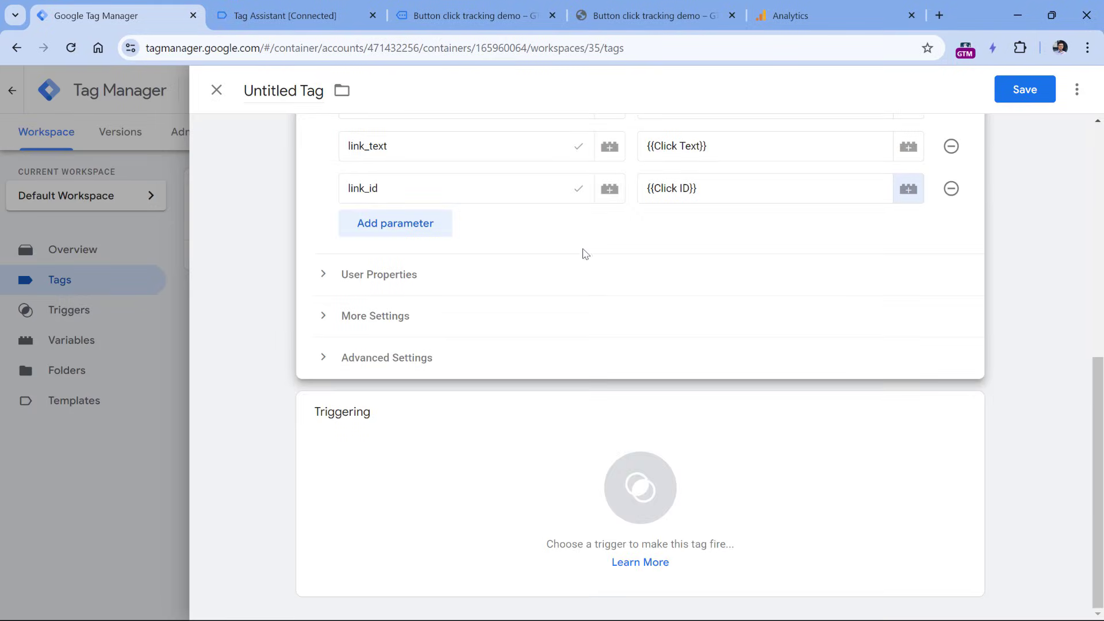
{"action": "left_click", "coordinate": [395, 478]}
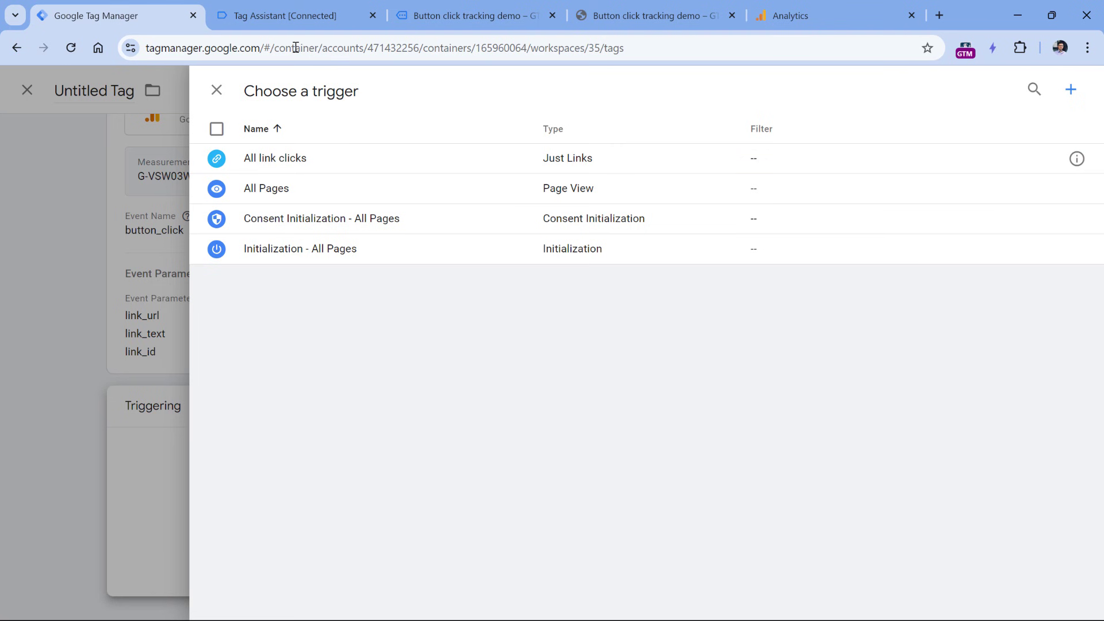
{"action": "left_click", "coordinate": [282, 16]}
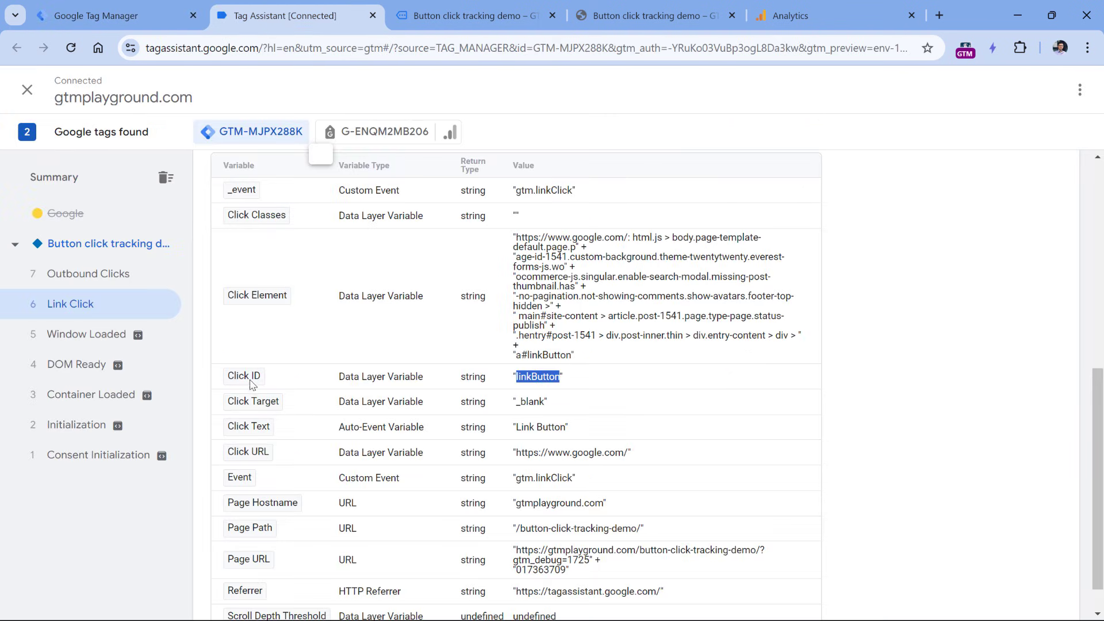
{"action": "double_click", "coordinate": [535, 378]}
{"action": "left_click", "coordinate": [490, 22]}
{"action": "left_click", "coordinate": [115, 16]}
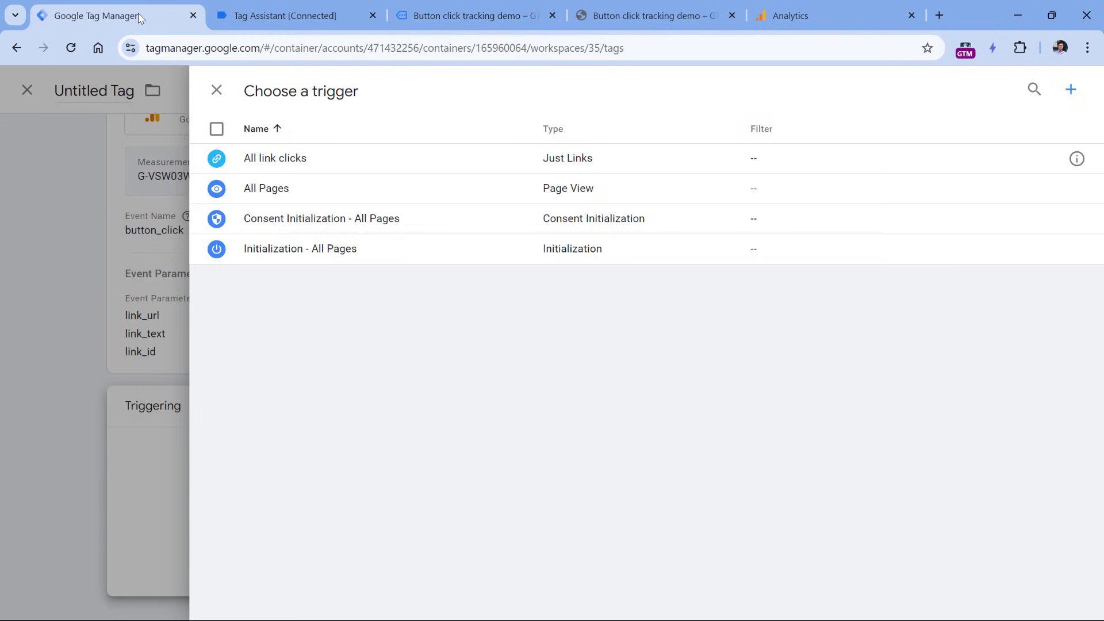
- Edit the All link clicks trigger to fire on Some Link Clicks, with a condition using Click ID and the equals operator
{"action": "left_click", "coordinate": [1077, 159]}
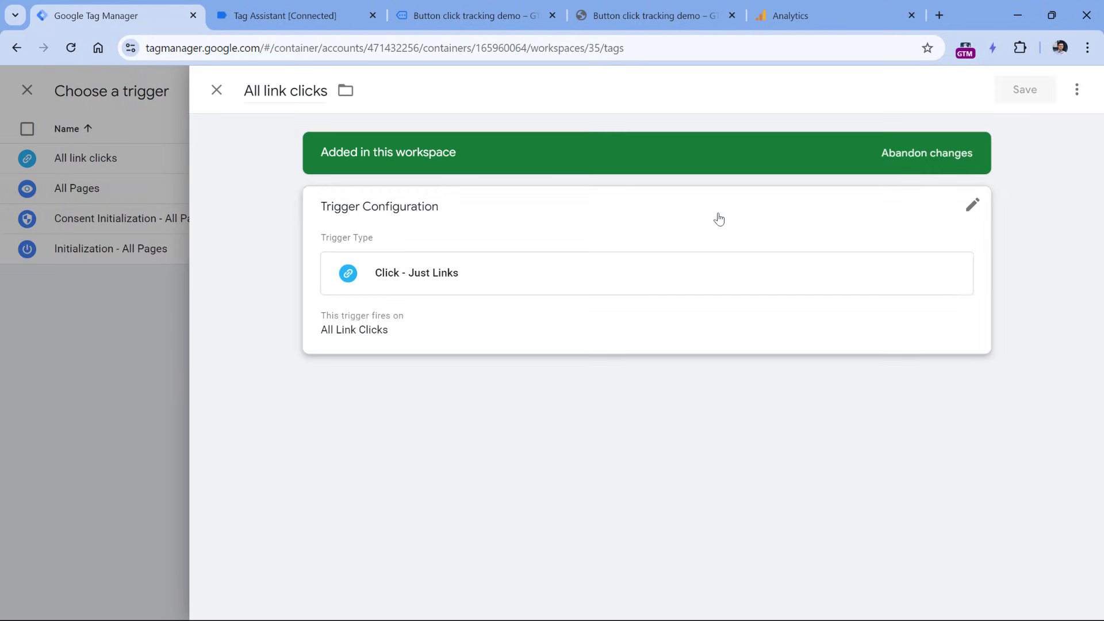
{"action": "left_click", "coordinate": [453, 328]}
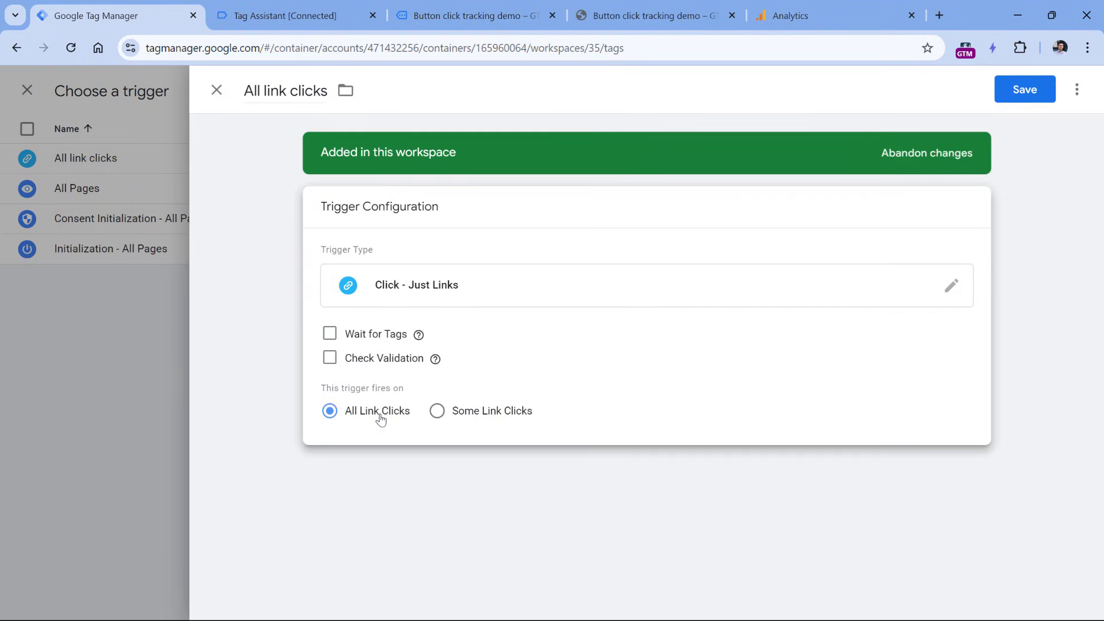
{"action": "left_click", "coordinate": [437, 411]}
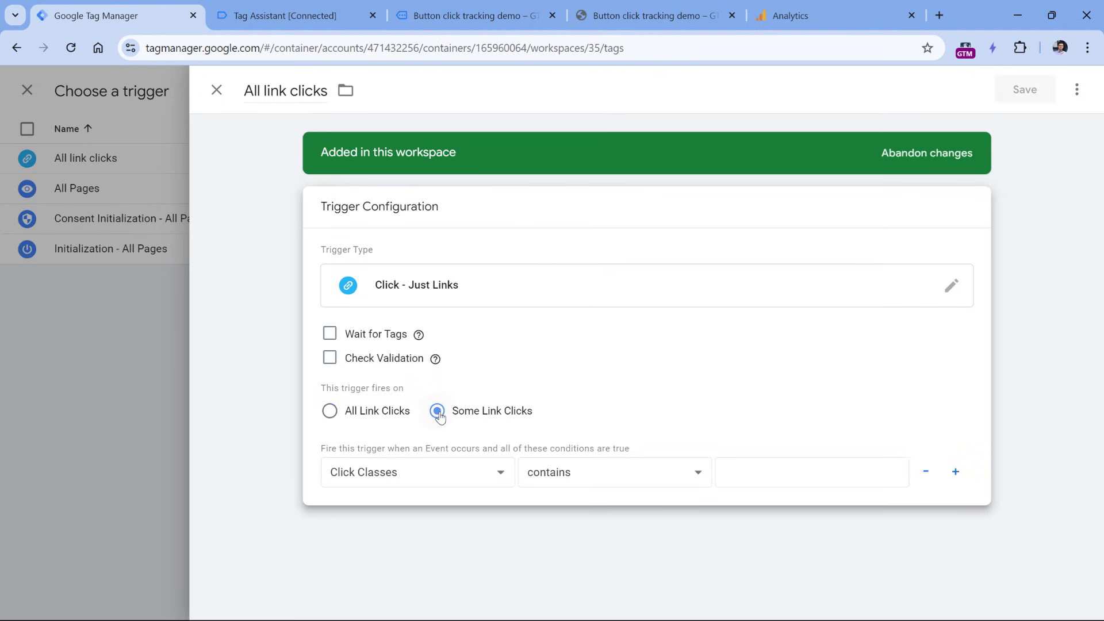
{"action": "left_click", "coordinate": [420, 471]}
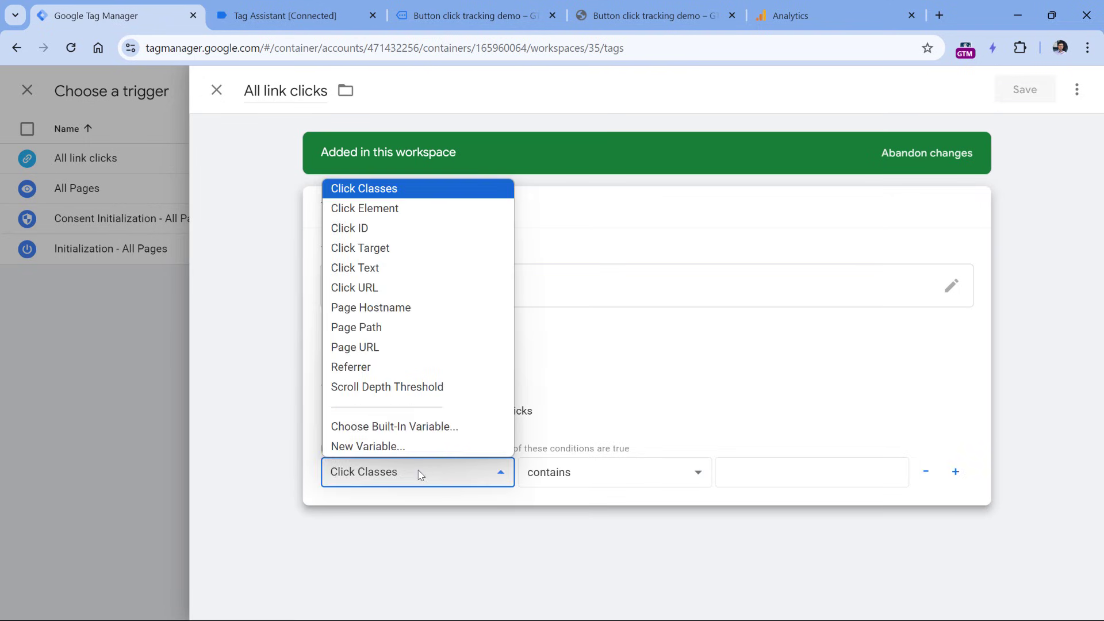
{"action": "left_click", "coordinate": [397, 230]}
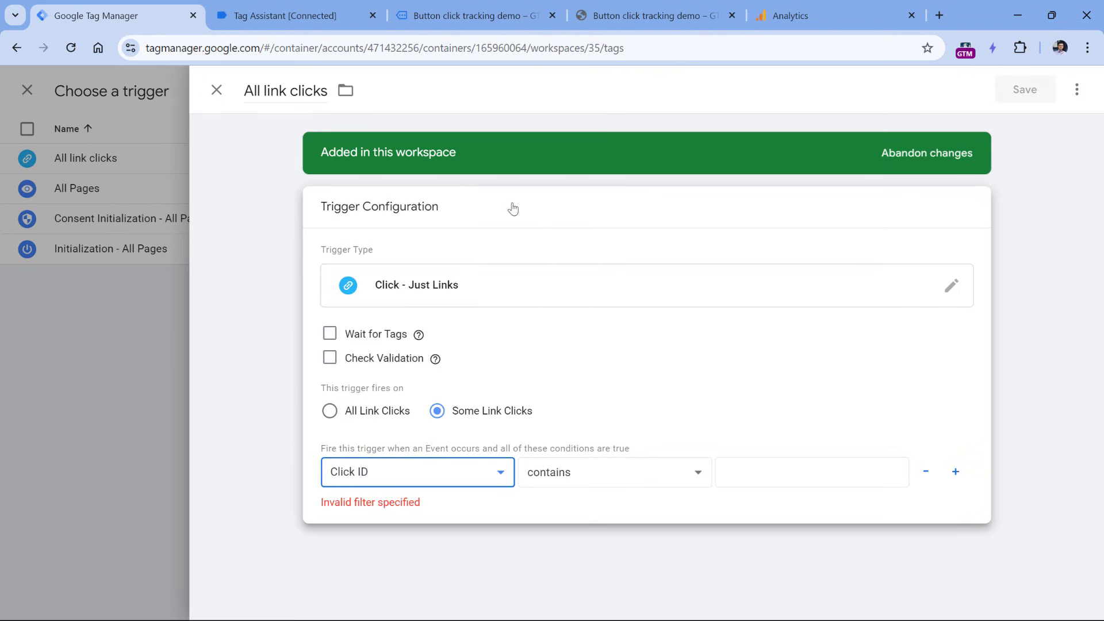
{"action": "left_click", "coordinate": [627, 476]}
{"action": "left_click", "coordinate": [573, 113]}
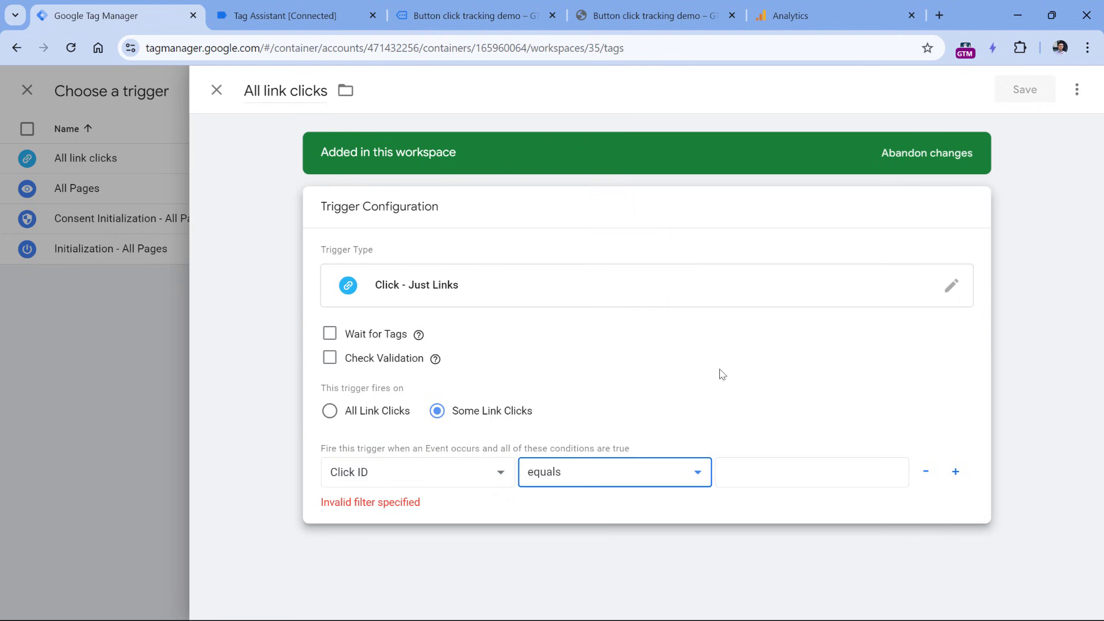
- Copy the Click ID value linkButton from Tag Assistant and enter it as the value of the trigger condition
{"action": "left_click", "coordinate": [382, 8]}
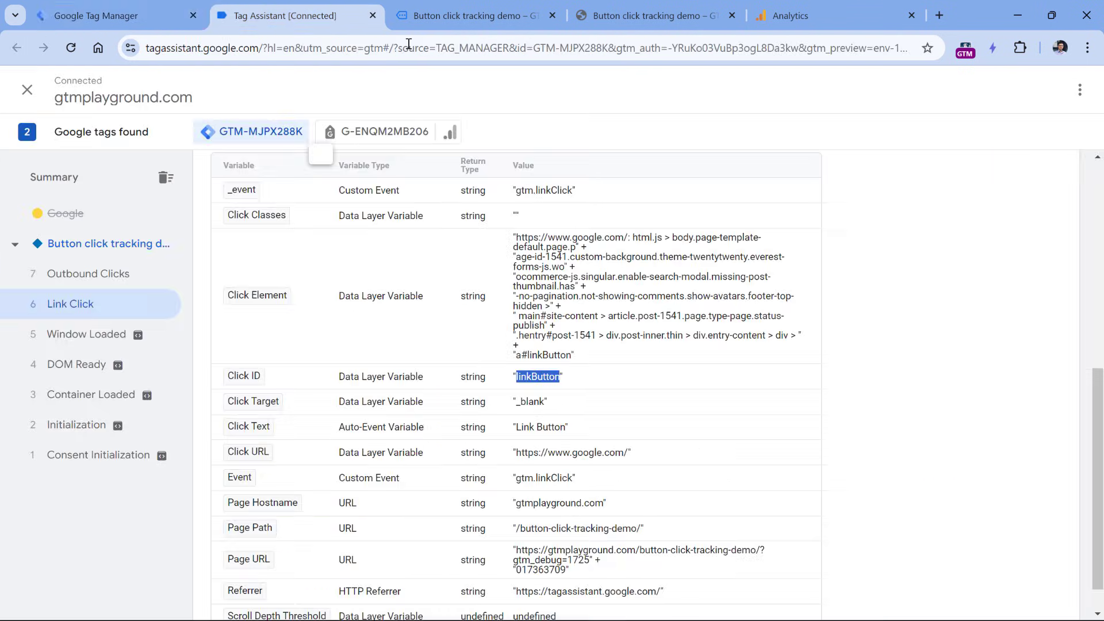
{"action": "right_click", "coordinate": [534, 380]}
{"action": "left_click", "coordinate": [554, 165]}
{"action": "left_click", "coordinate": [115, 16]}
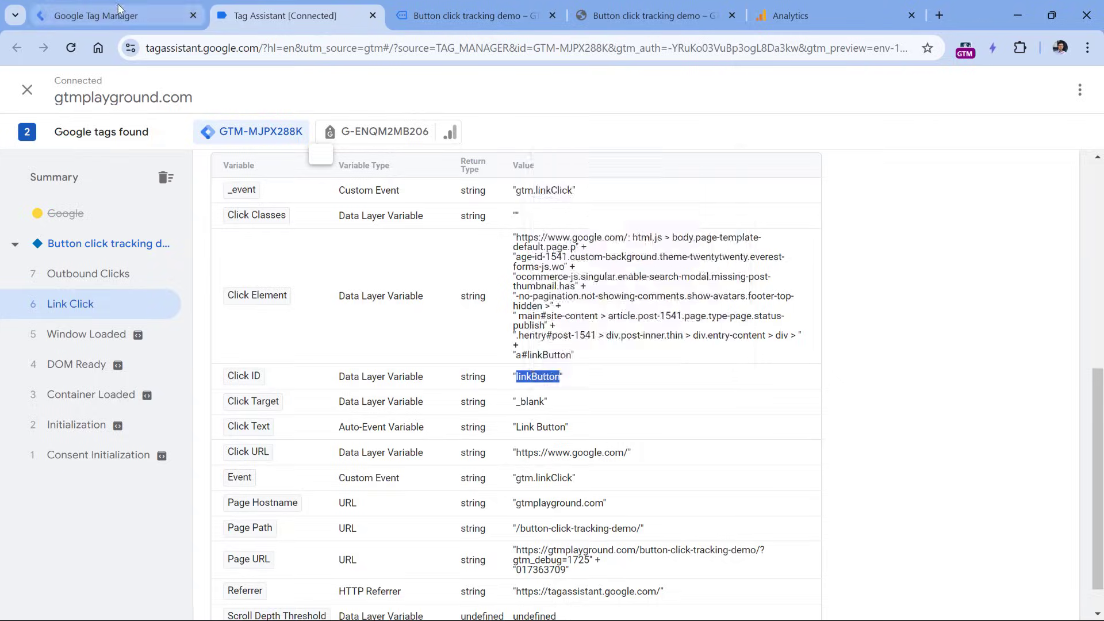
{"action": "key", "text": "ctrl+v"}
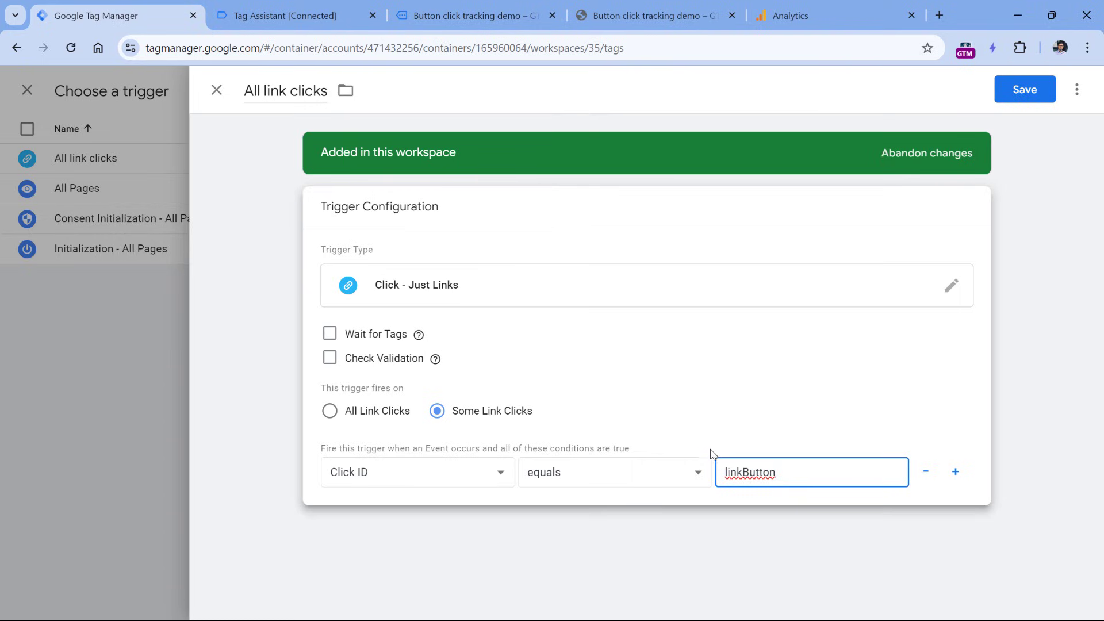
- Rename the trigger to "Link click - linkButton" and save it
{"action": "triple_click", "coordinate": [271, 92]}
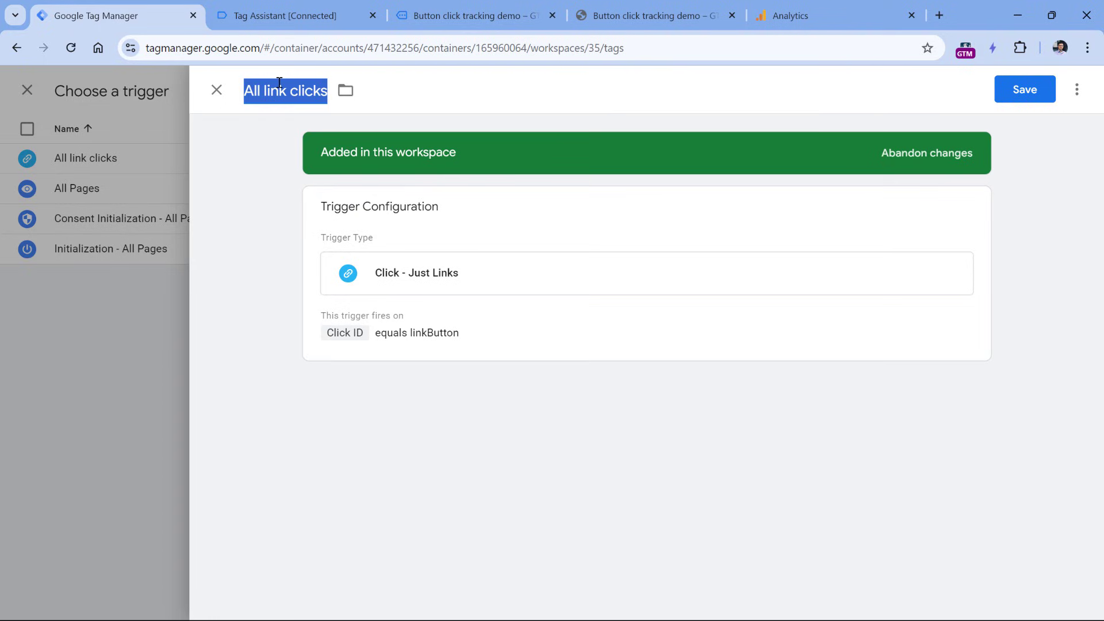
{"action": "type", "text": "Link click -"}
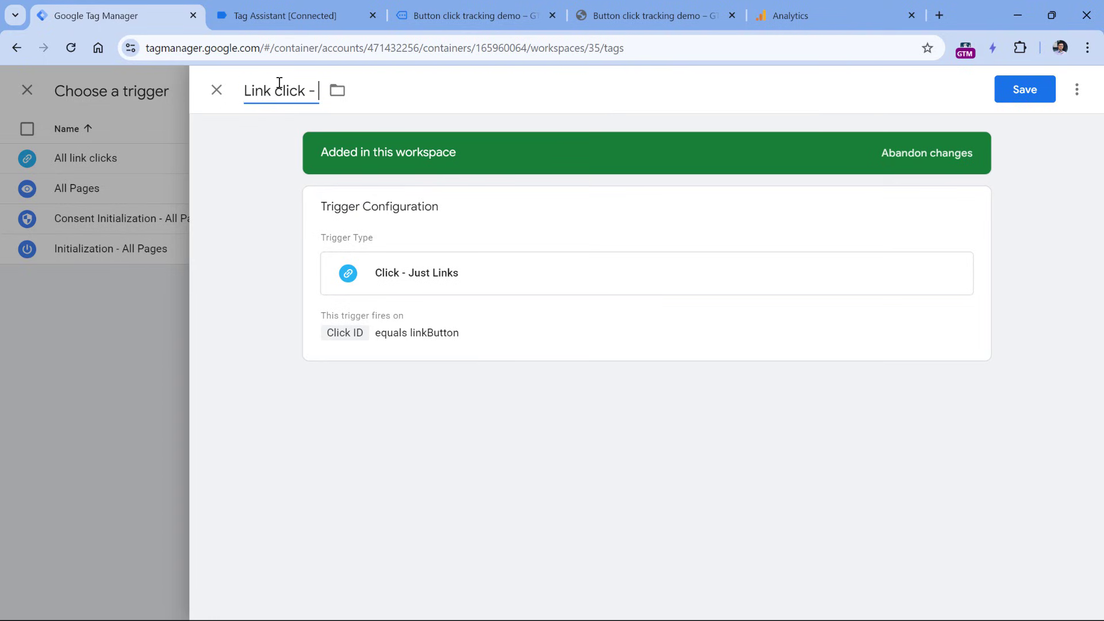
{"action": "key", "text": "ctrl+v"}
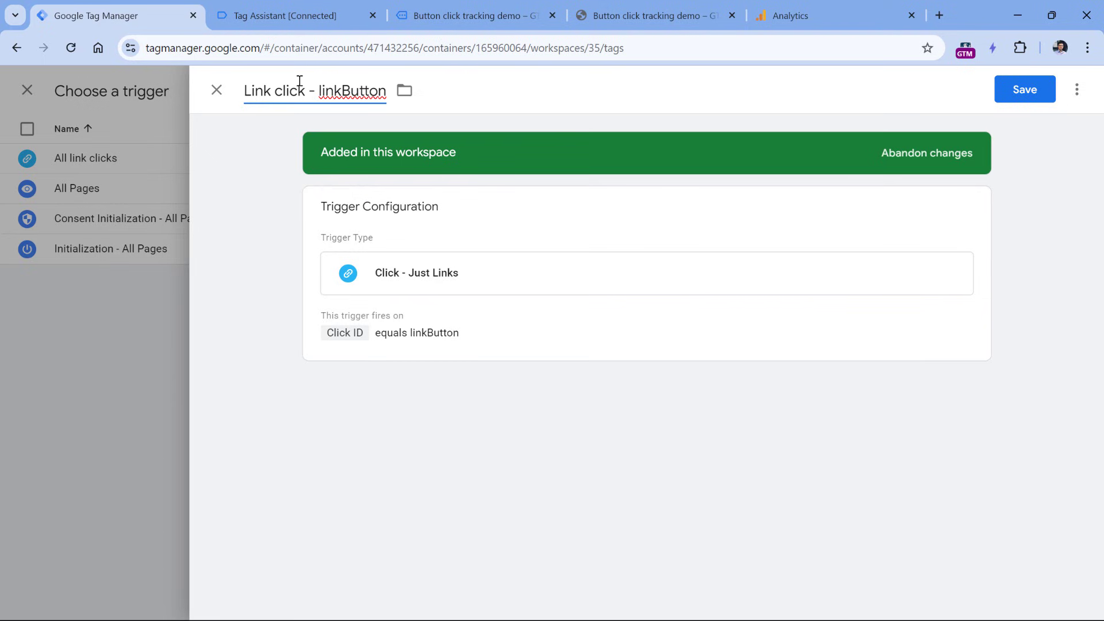
{"action": "left_click", "coordinate": [1027, 89]}
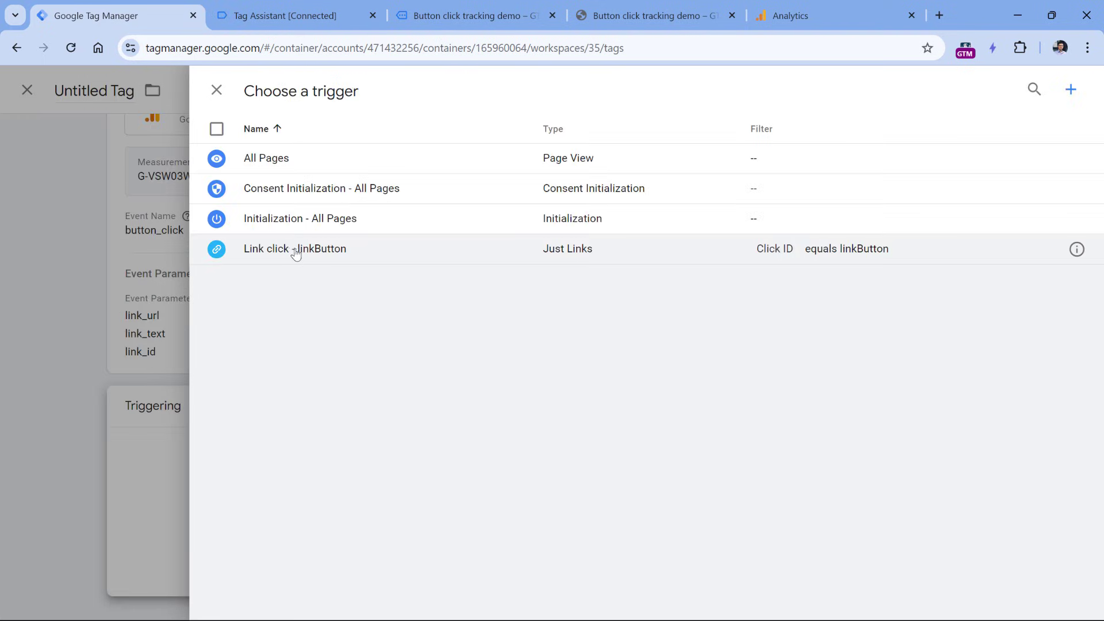
- Assign the "Link click - linkButton" trigger to the tag, then name the tag "GA4 event - button_click - link button" and save it
{"action": "left_click", "coordinate": [297, 251]}
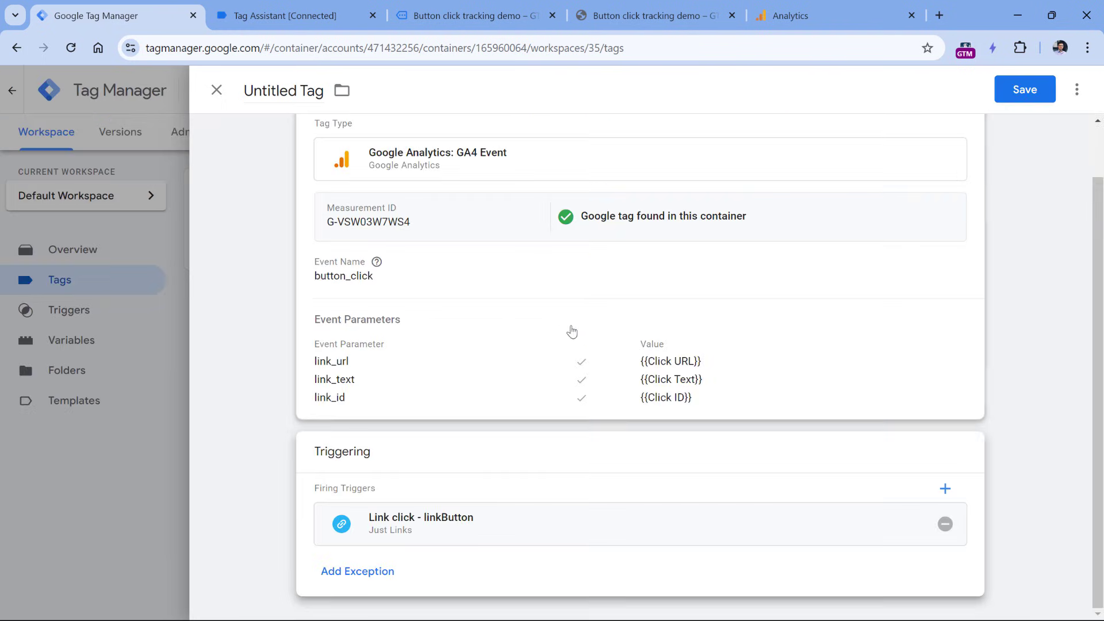
{"action": "left_click", "coordinate": [312, 90]}
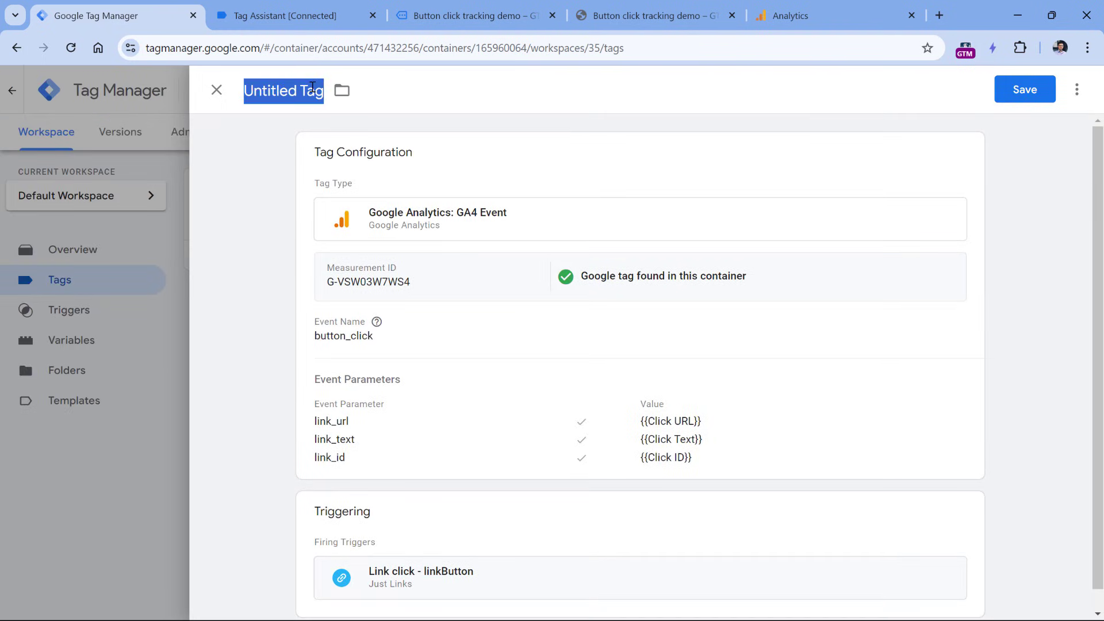
{"action": "type", "text": "GA4 event - "}
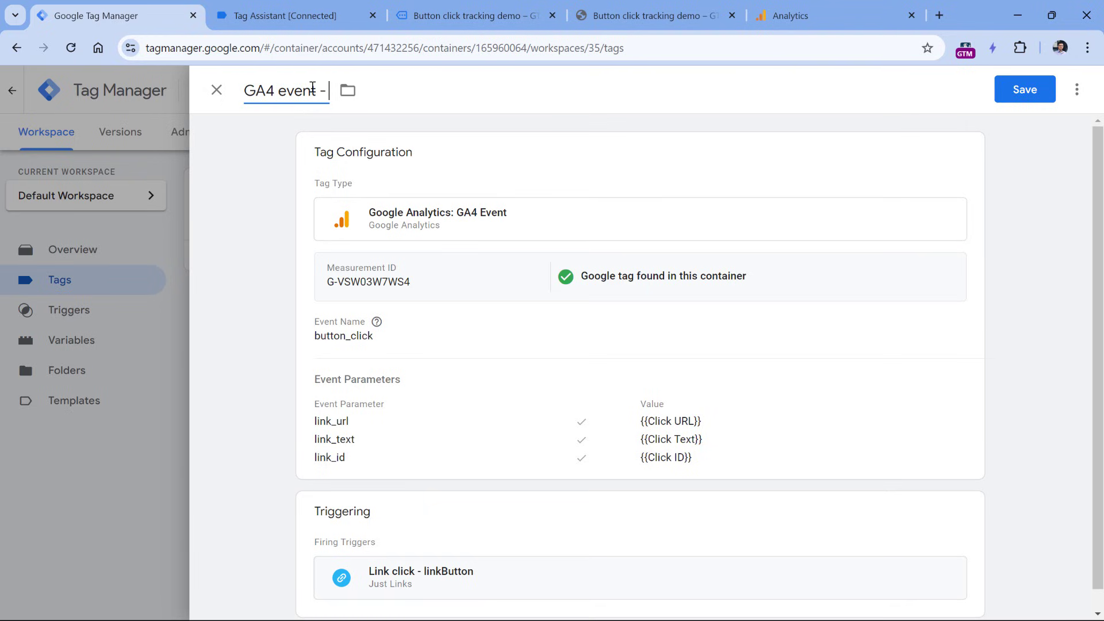
{"action": "type", "text": "button_click"}
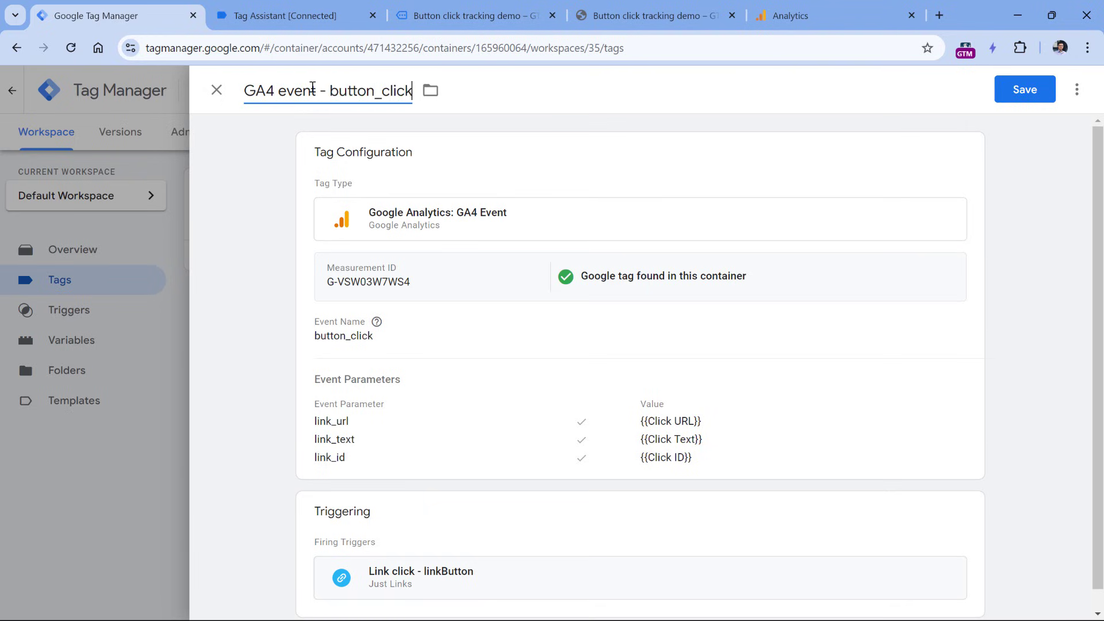
{"action": "type", "text": " - "}
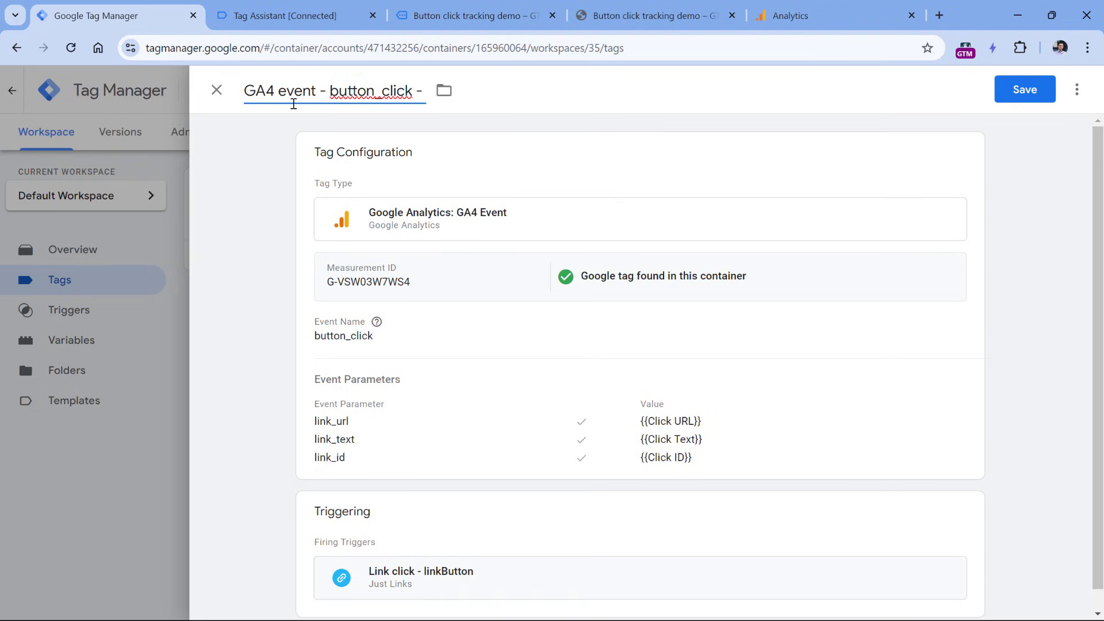
{"action": "type", "text": "link button"}
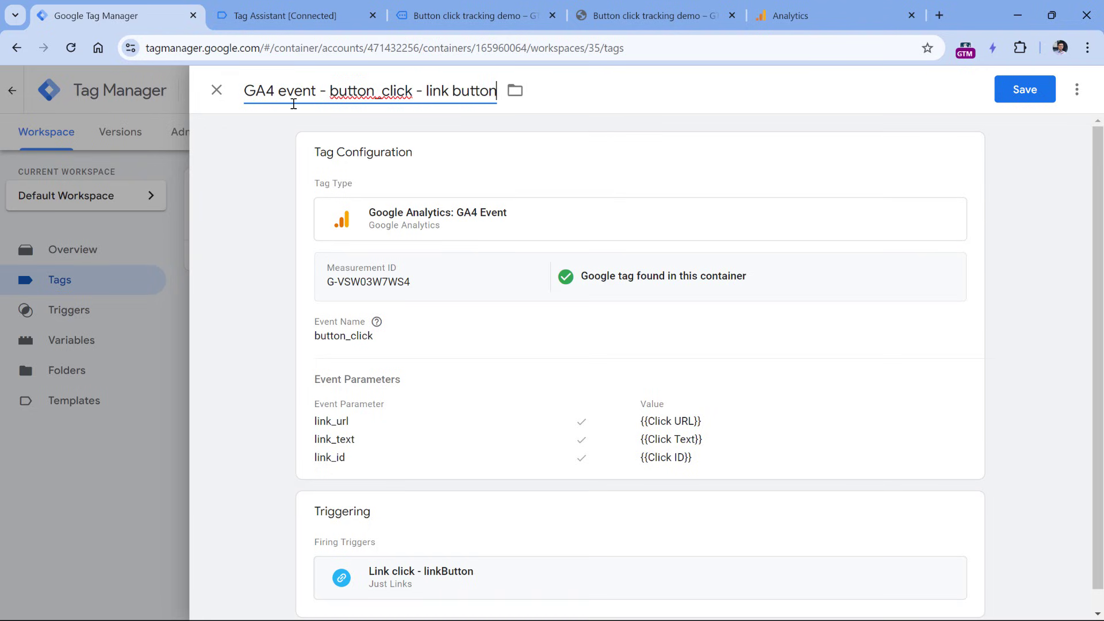
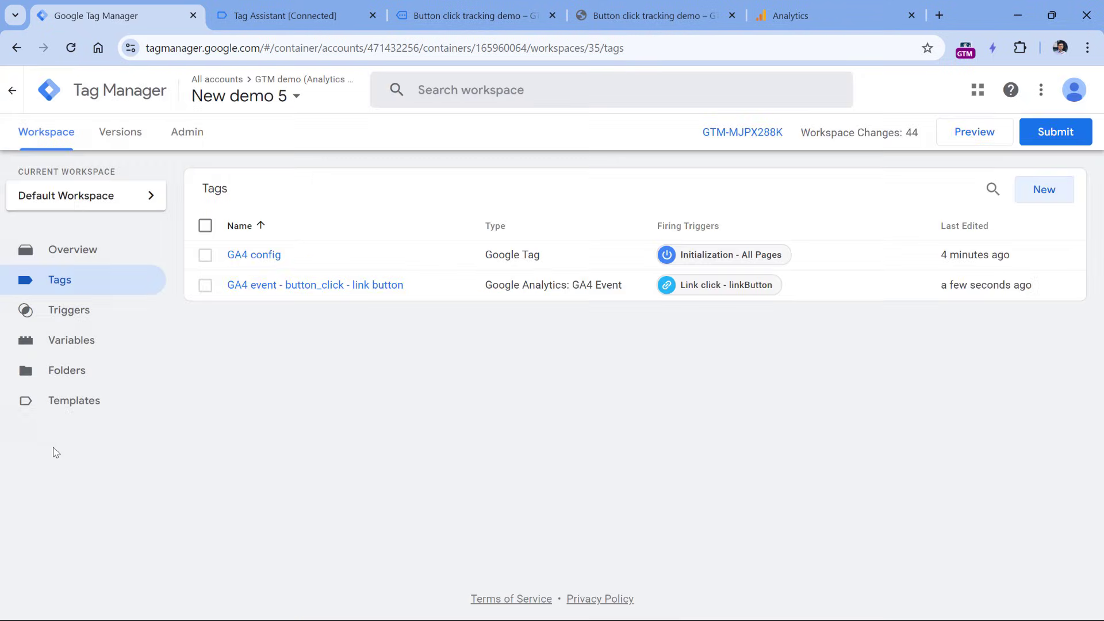
- Start preview mode for the container and go to the connected Button click tracking demo page
{"action": "left_click", "coordinate": [974, 138]}
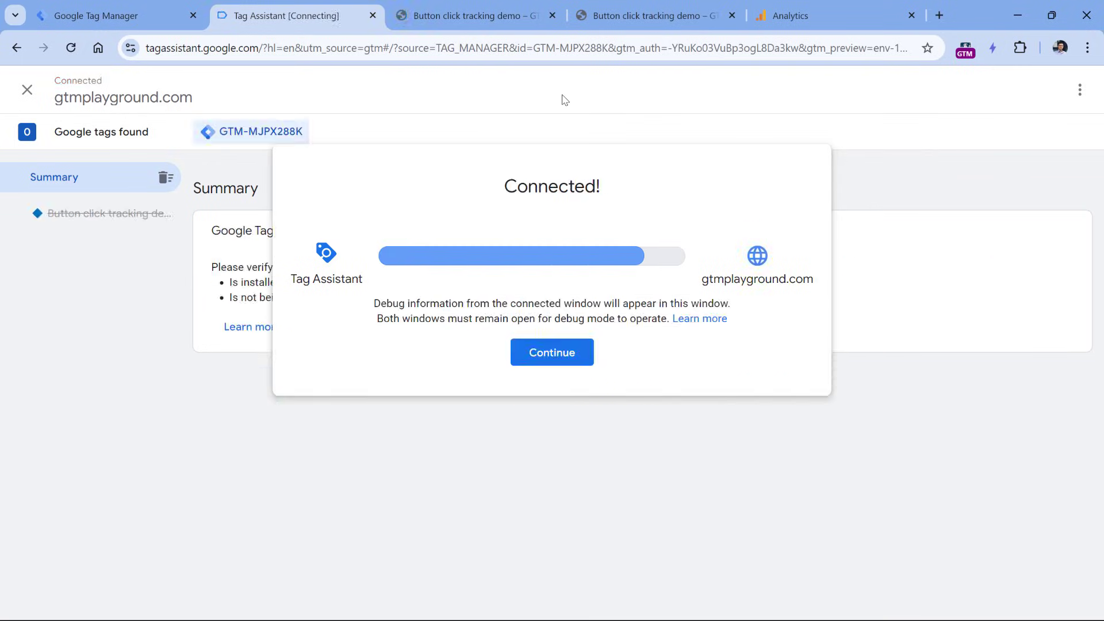
{"action": "left_click", "coordinate": [562, 357]}
{"action": "left_click", "coordinate": [476, 19]}
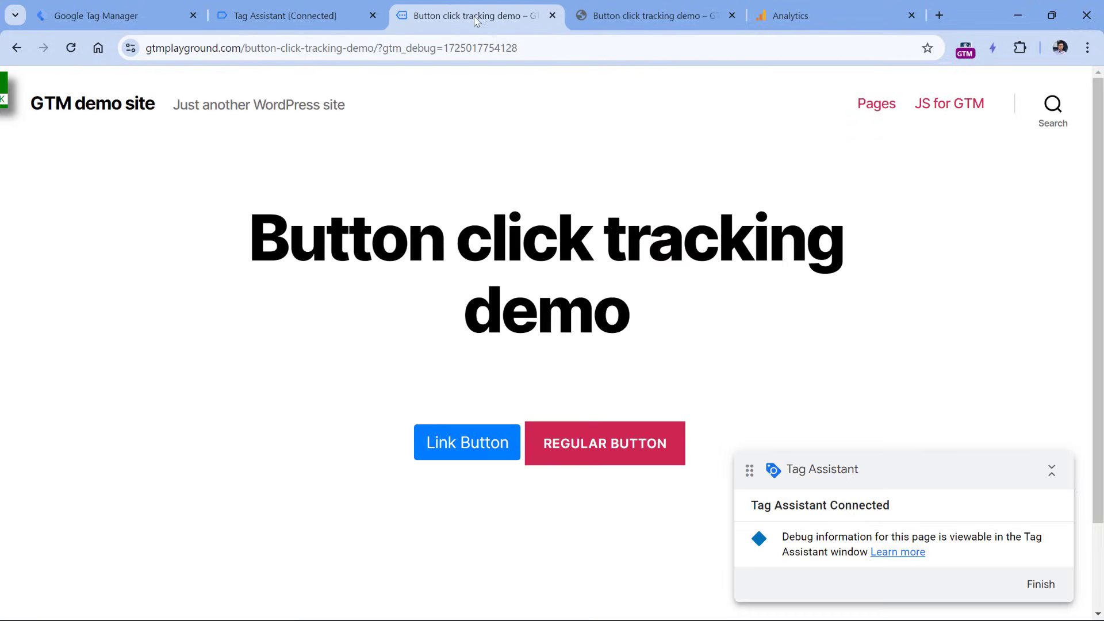
- Follow the Link Button on the demo page and inspect which tags fired on the Link Click event in Tag Assistant
{"action": "left_click", "coordinate": [471, 448]}
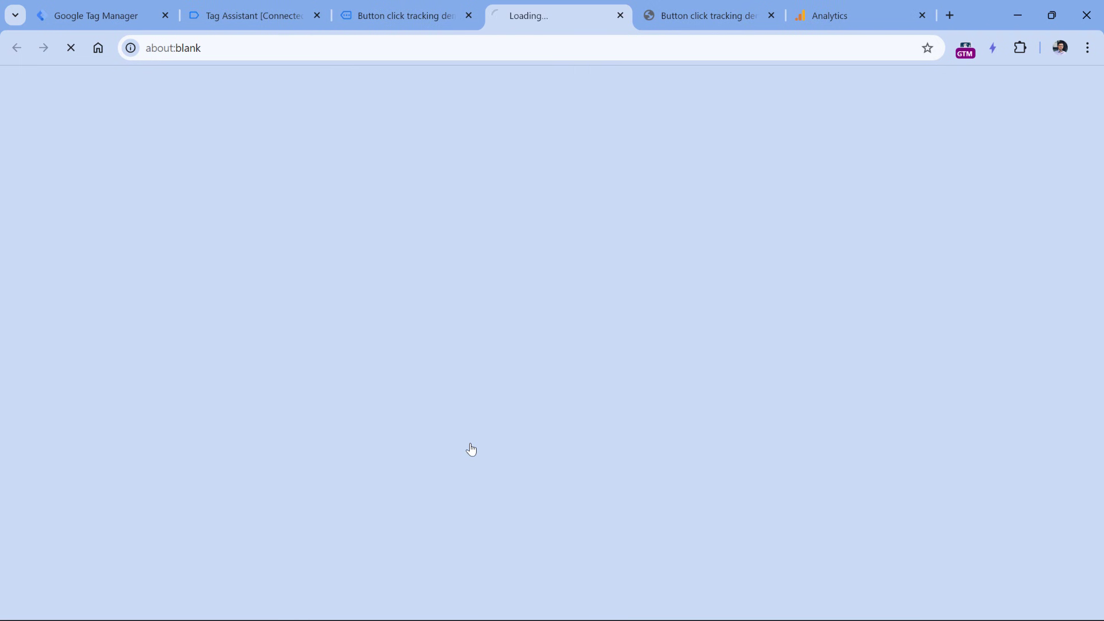
{"action": "left_click", "coordinate": [250, 15]}
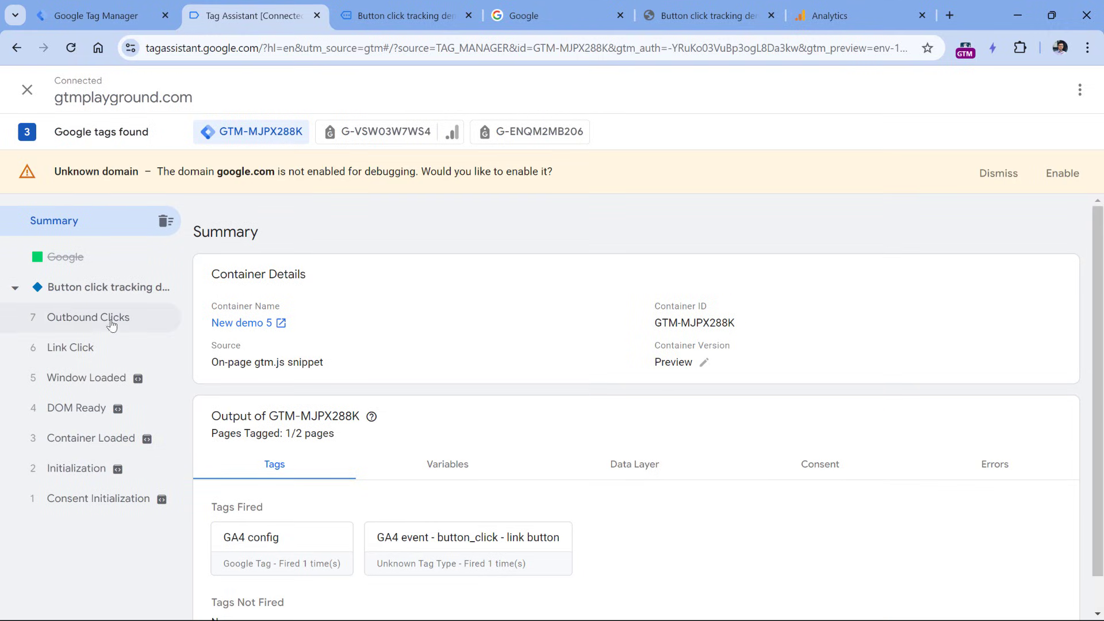
{"action": "left_click", "coordinate": [84, 351]}
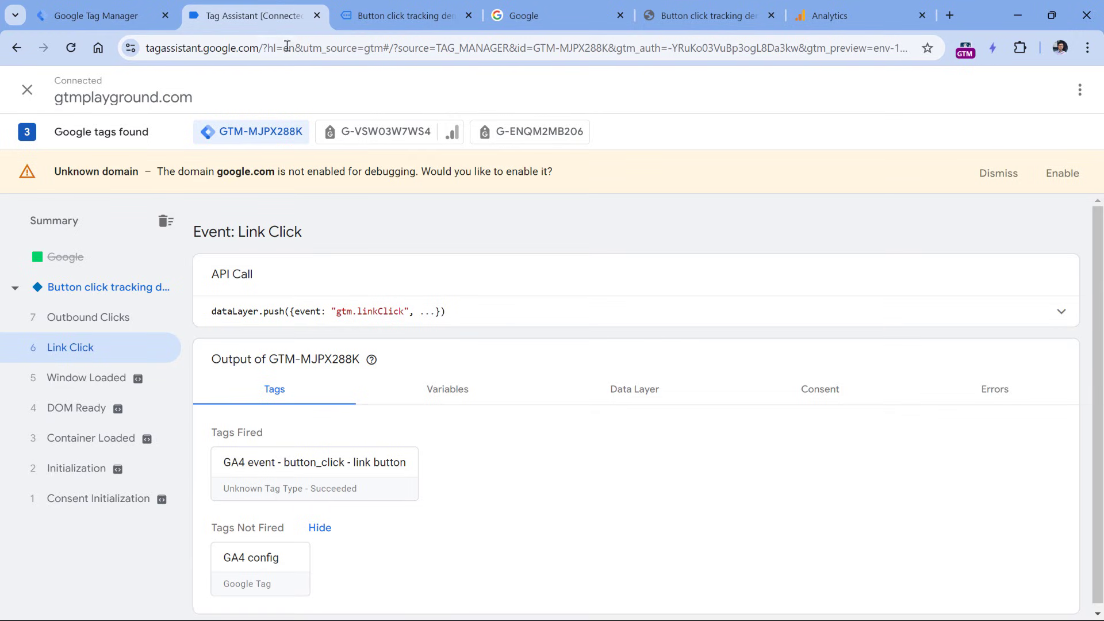
- Switch to Google Analytics and open DebugView for the Analytics Mania demo (live) property
{"action": "left_click", "coordinate": [857, 14]}
{"action": "left_click", "coordinate": [251, 90]}
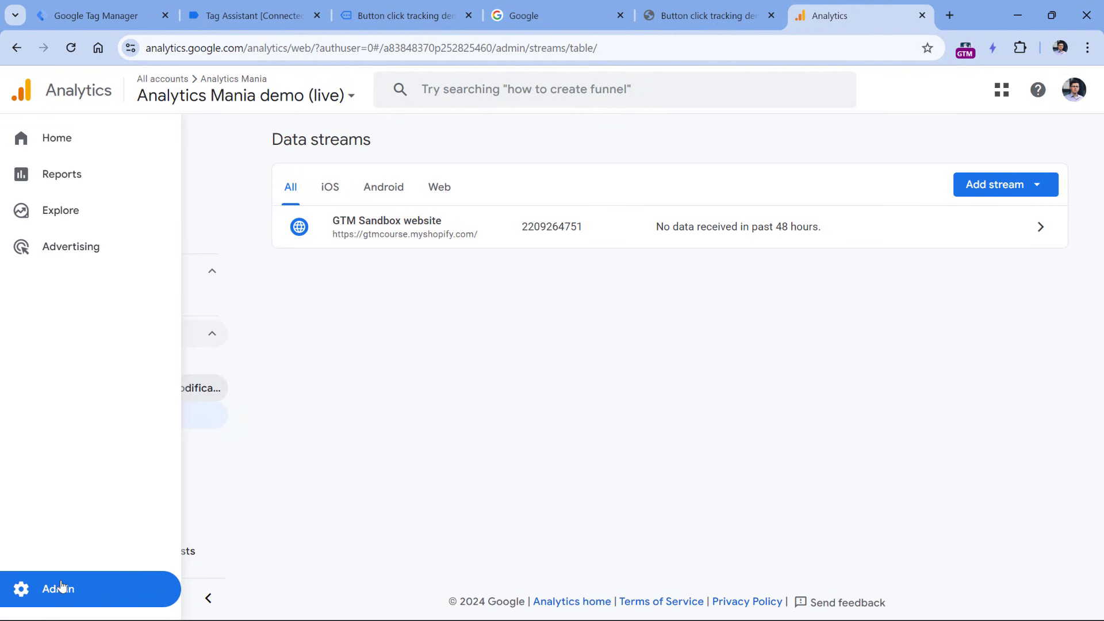
{"action": "scroll", "coordinate": [173, 345], "scroll_direction": "down", "scroll_amount": 2}
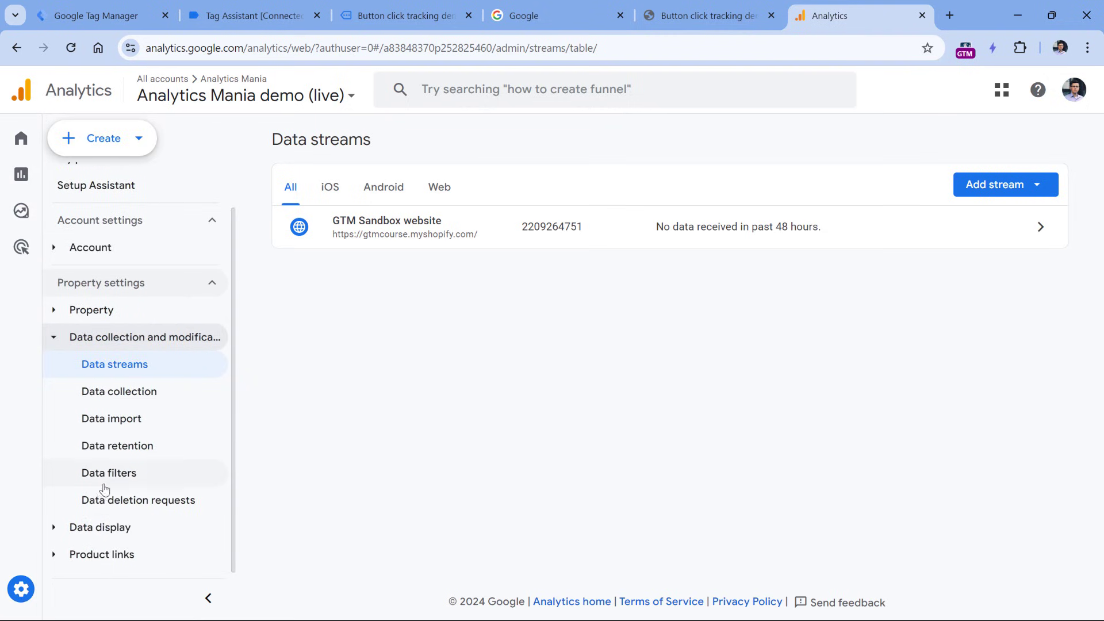
{"action": "left_click", "coordinate": [59, 528]}
{"action": "scroll", "coordinate": [109, 414], "scroll_direction": "down", "scroll_amount": 4}
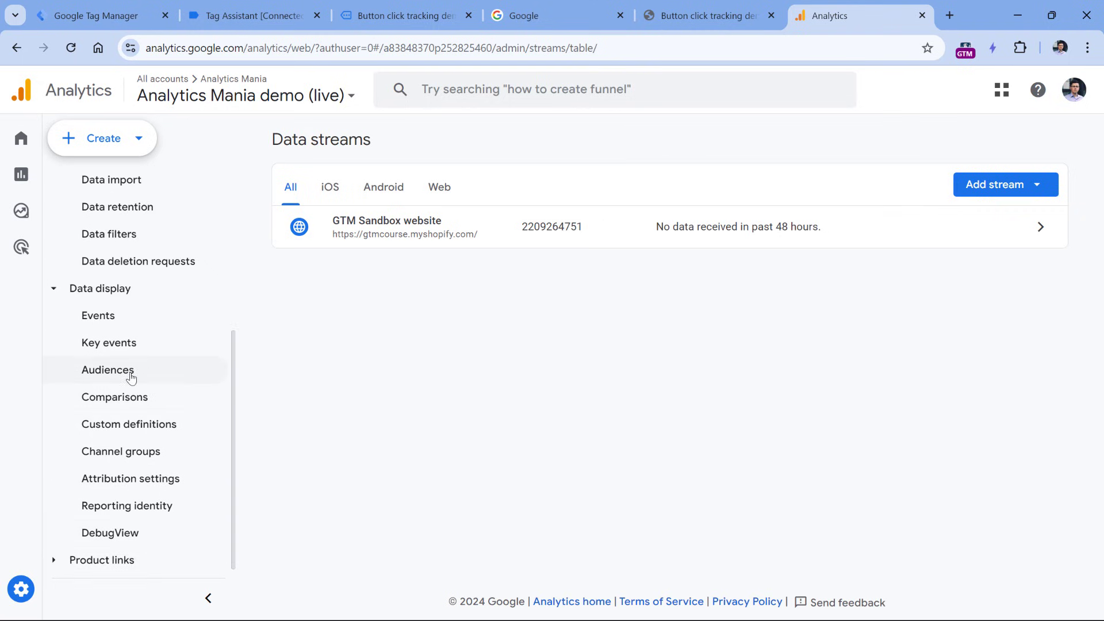
{"action": "left_click", "coordinate": [118, 528]}
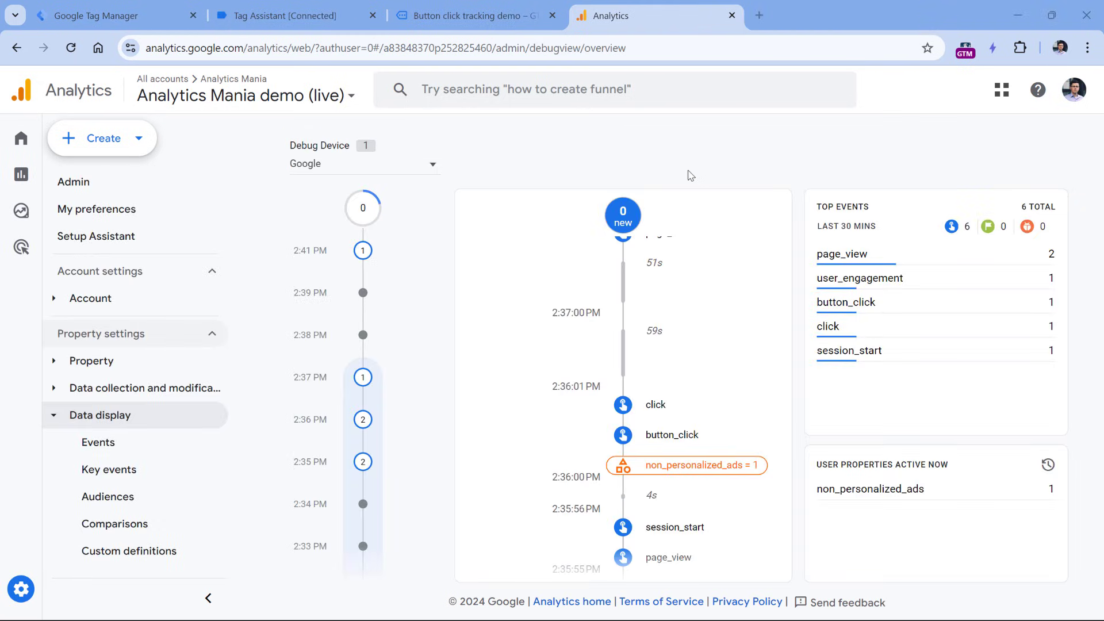
- Examine the link_id, link_text and link_url parameters of the button_click event in DebugView
{"action": "left_click", "coordinate": [676, 437]}
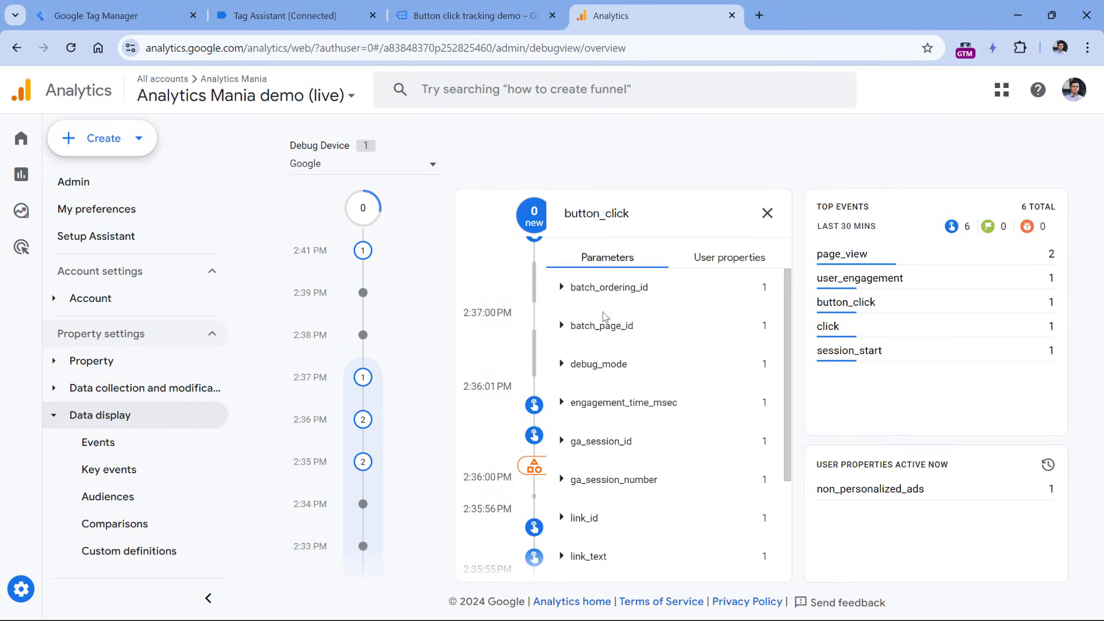
{"action": "scroll", "coordinate": [603, 321], "scroll_direction": "down", "scroll_amount": 3}
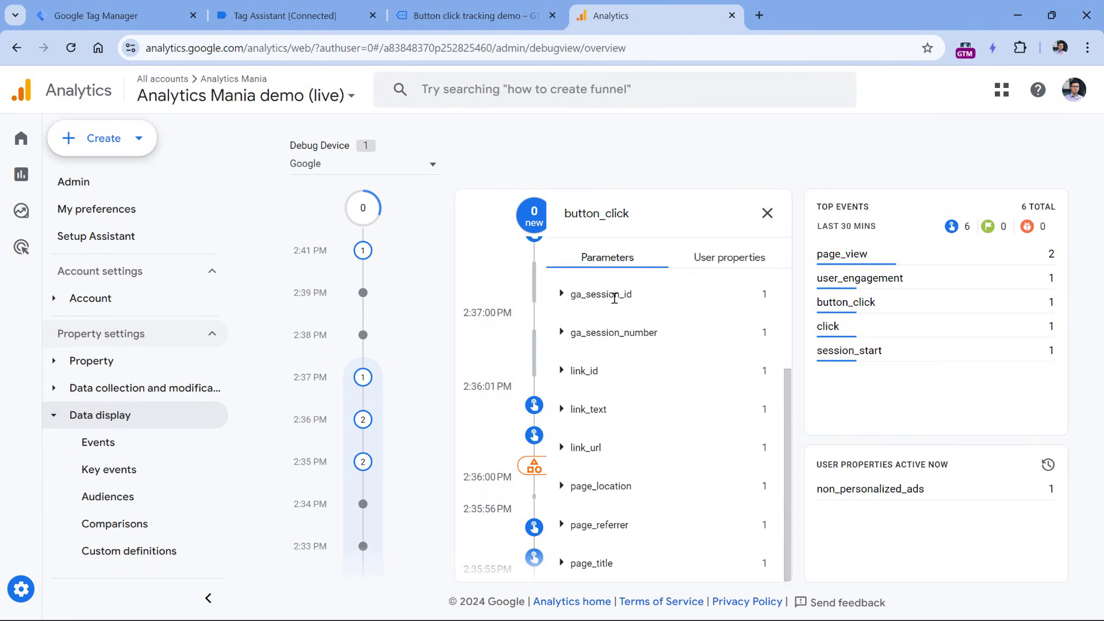
{"action": "left_click", "coordinate": [562, 372]}
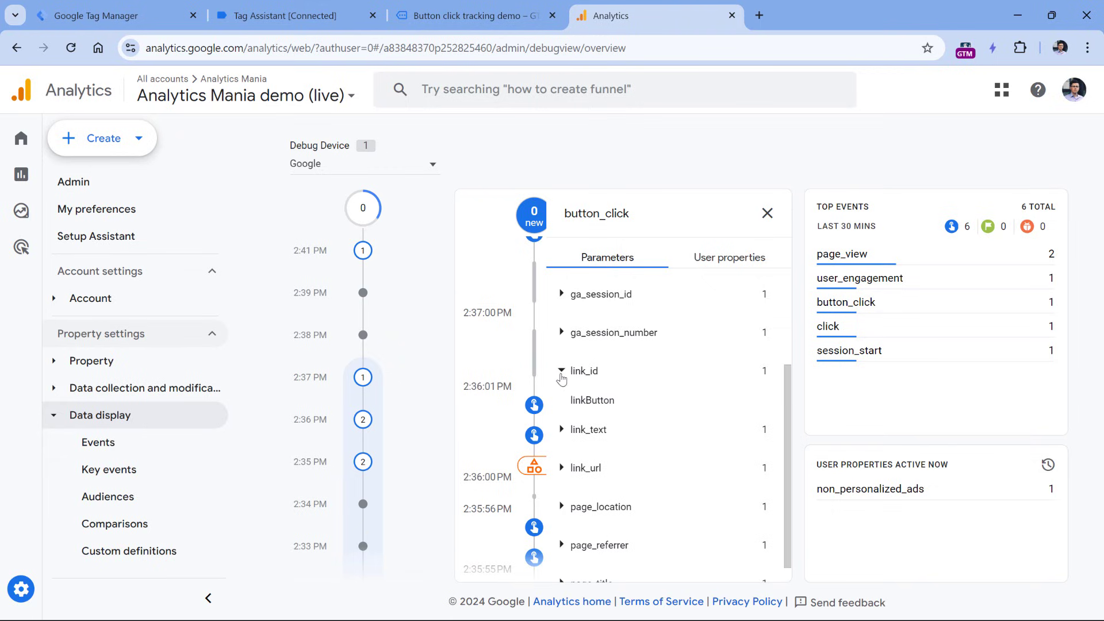
{"action": "left_click", "coordinate": [564, 377]}
{"action": "left_click", "coordinate": [561, 409]}
{"action": "left_click", "coordinate": [562, 410]}
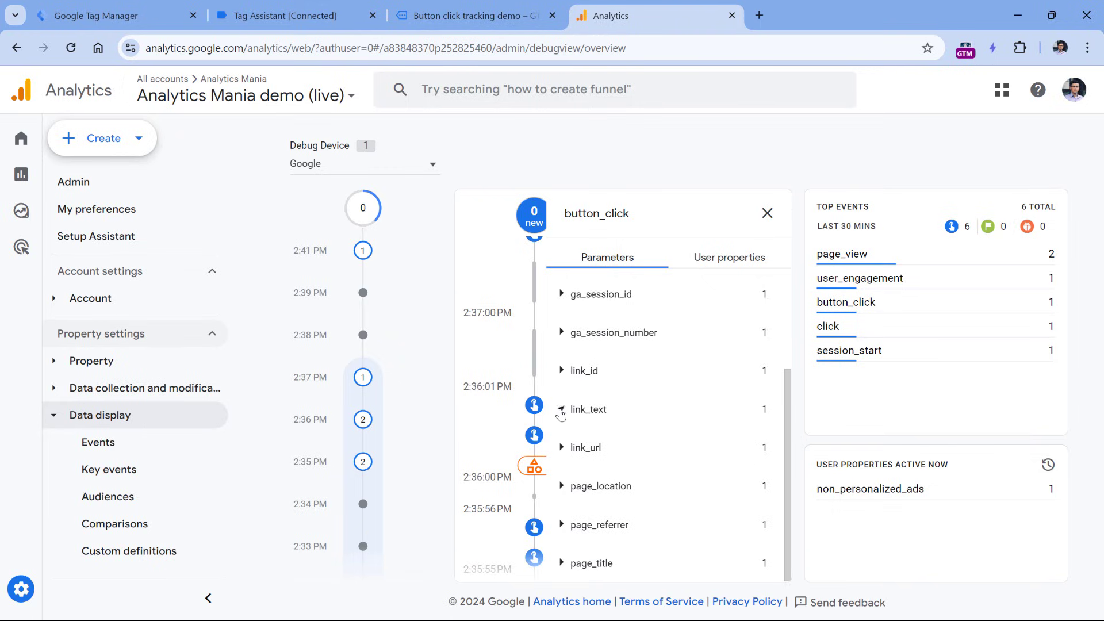
{"action": "left_click", "coordinate": [562, 448]}
{"action": "left_click", "coordinate": [561, 450]}
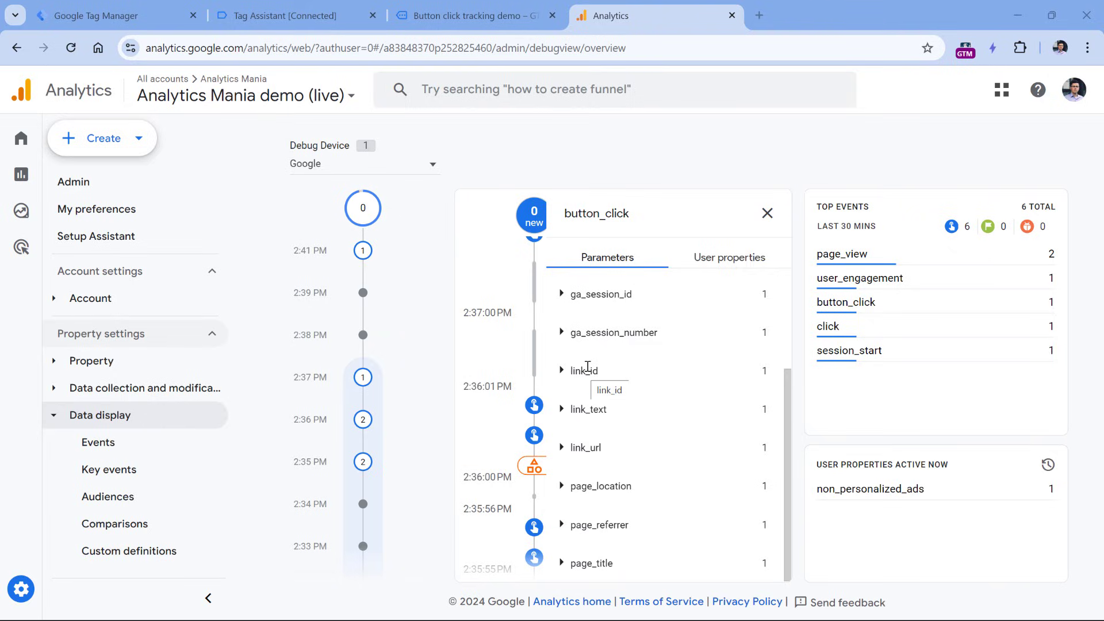
- Activate the Regular Button on the demo page and check Tag Assistant for a click event
{"action": "key", "text": "ctrl+shift+Tab"}
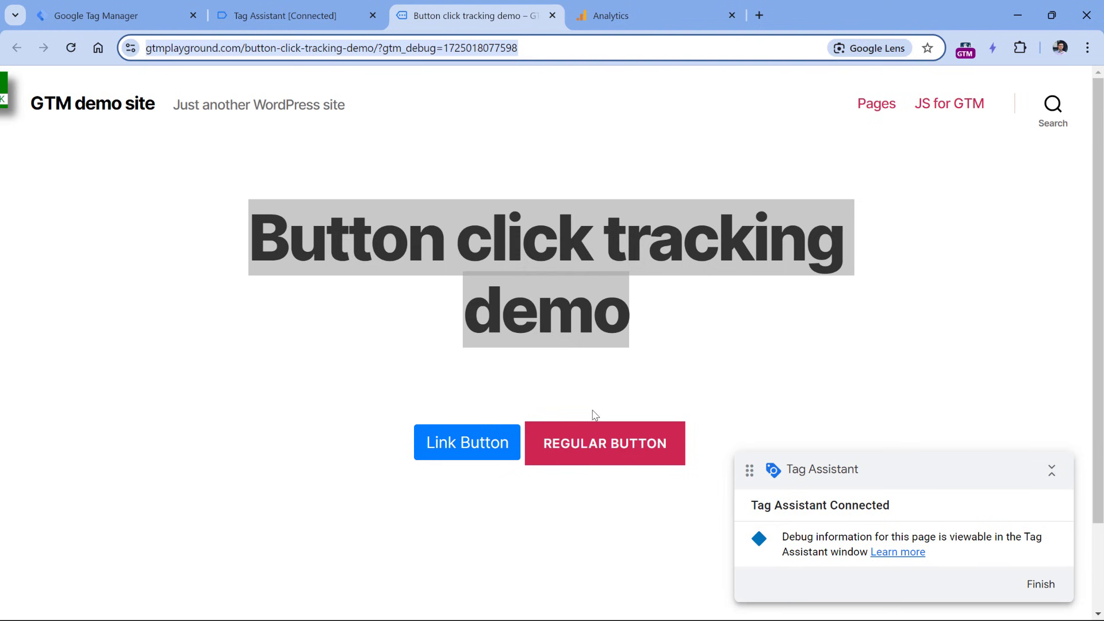
{"action": "left_click", "coordinate": [608, 394]}
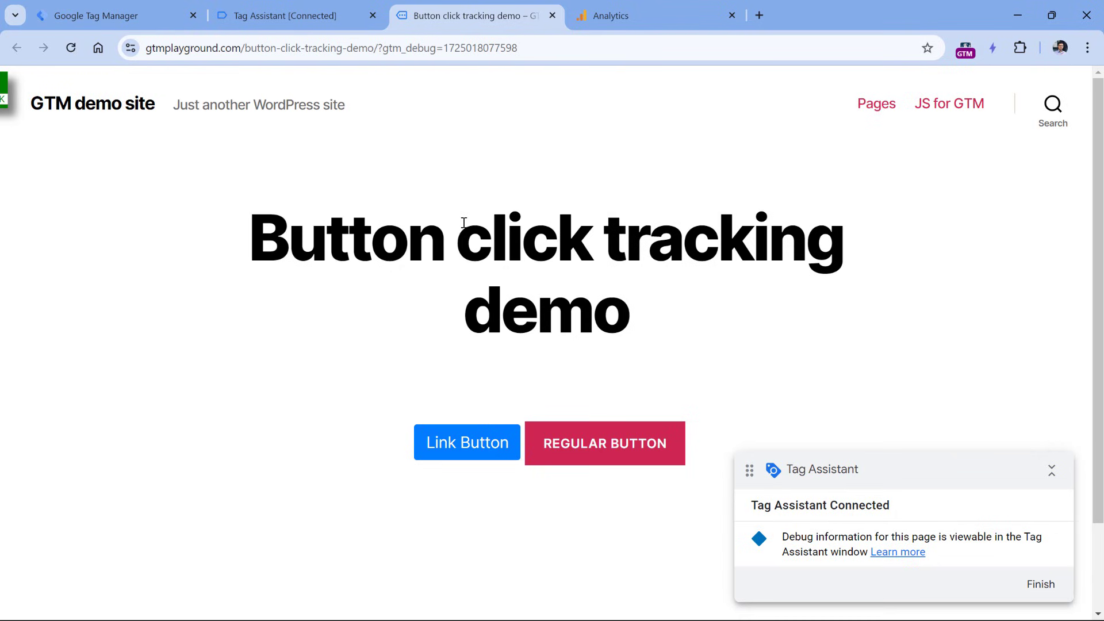
{"action": "left_click", "coordinate": [602, 448]}
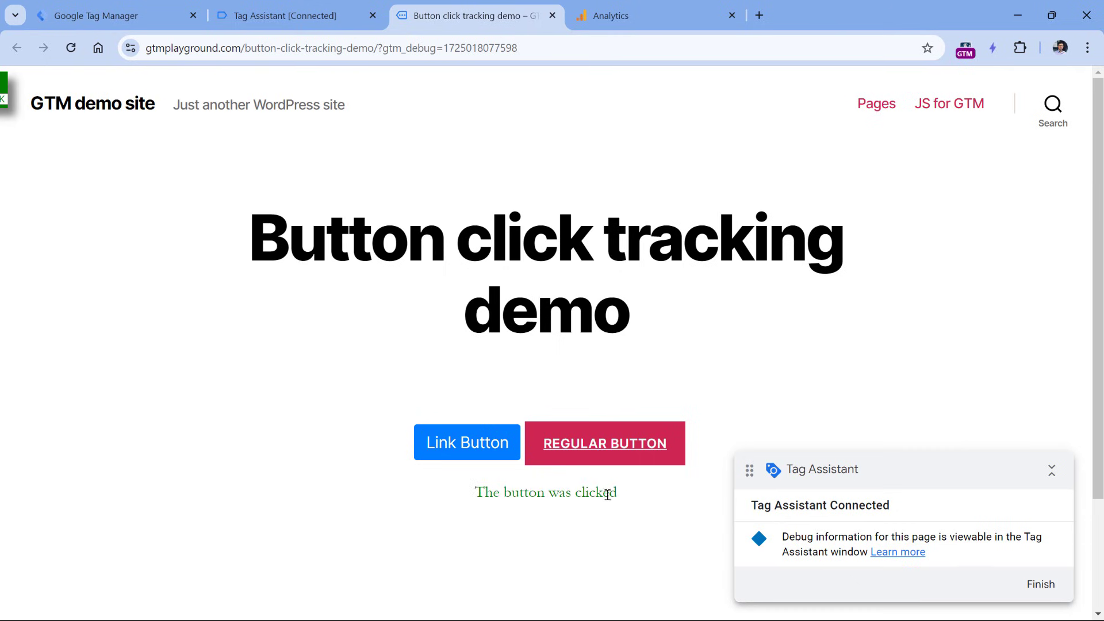
{"action": "left_click", "coordinate": [297, 19]}
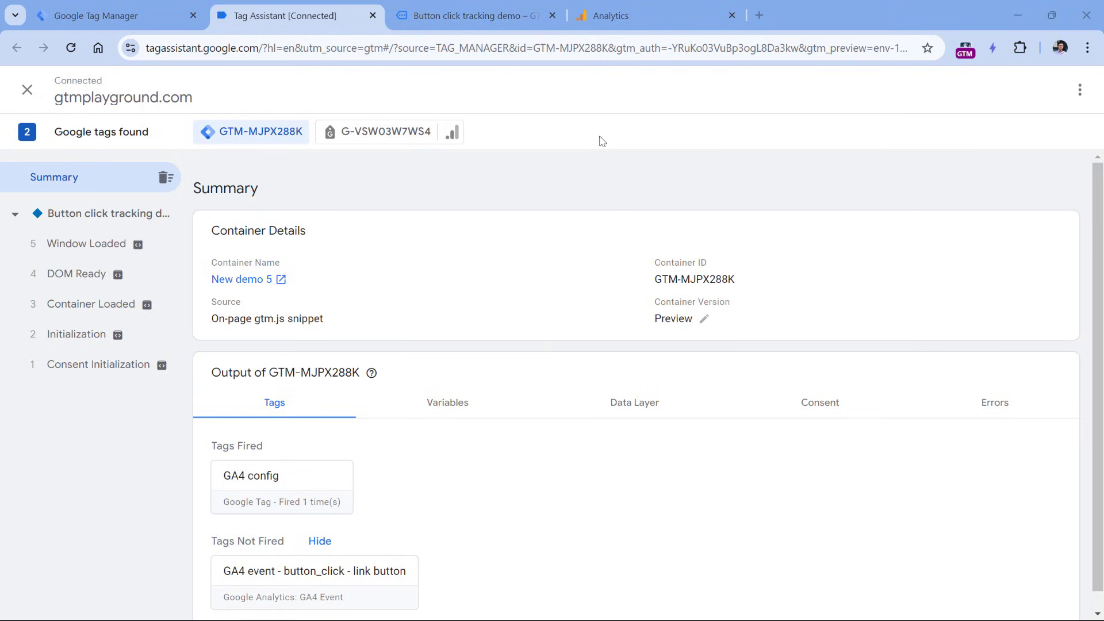
- Review the container's trigger list in Google Tag Manager and compare it with the events recorded in Tag Assistant
{"action": "left_click", "coordinate": [95, 16]}
{"action": "left_click", "coordinate": [74, 319]}
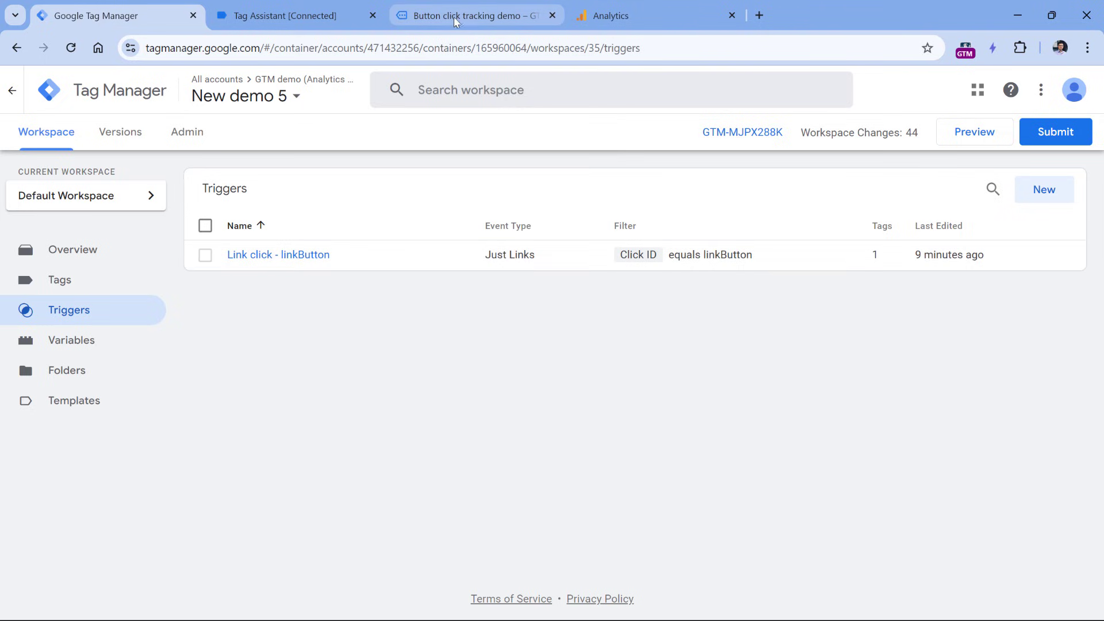
{"action": "left_click", "coordinate": [294, 16]}
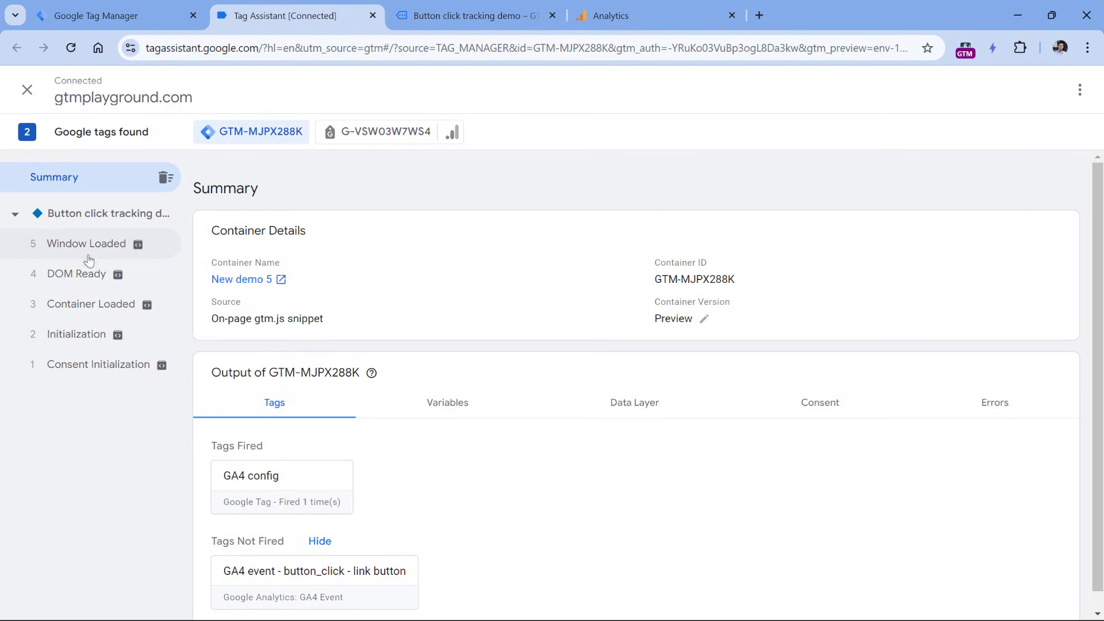
- Inspect the HTML element of the Regular Button on the demo page, then close the developer tools
{"action": "left_click", "coordinate": [478, 16]}
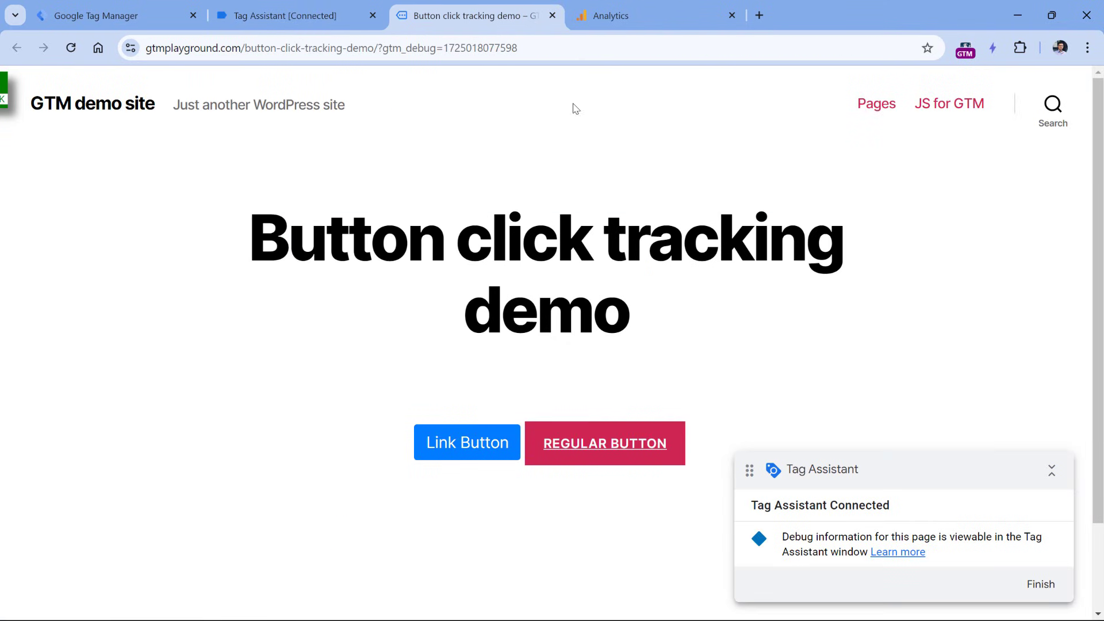
{"action": "right_click", "coordinate": [607, 445]}
{"action": "left_click", "coordinate": [636, 426]}
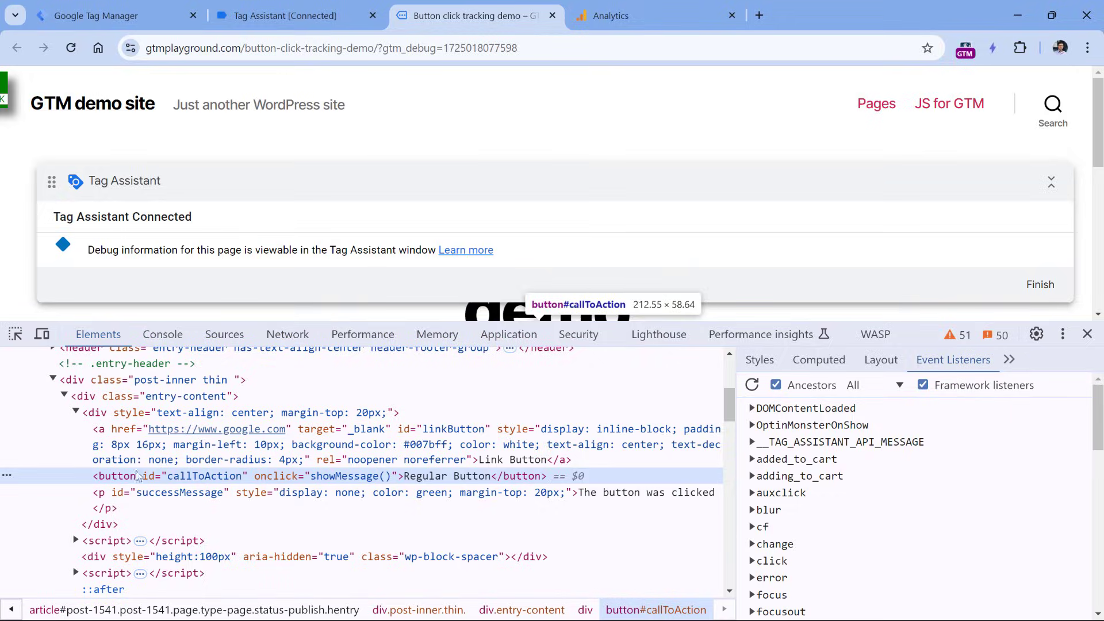
{"action": "left_click", "coordinate": [1087, 334]}
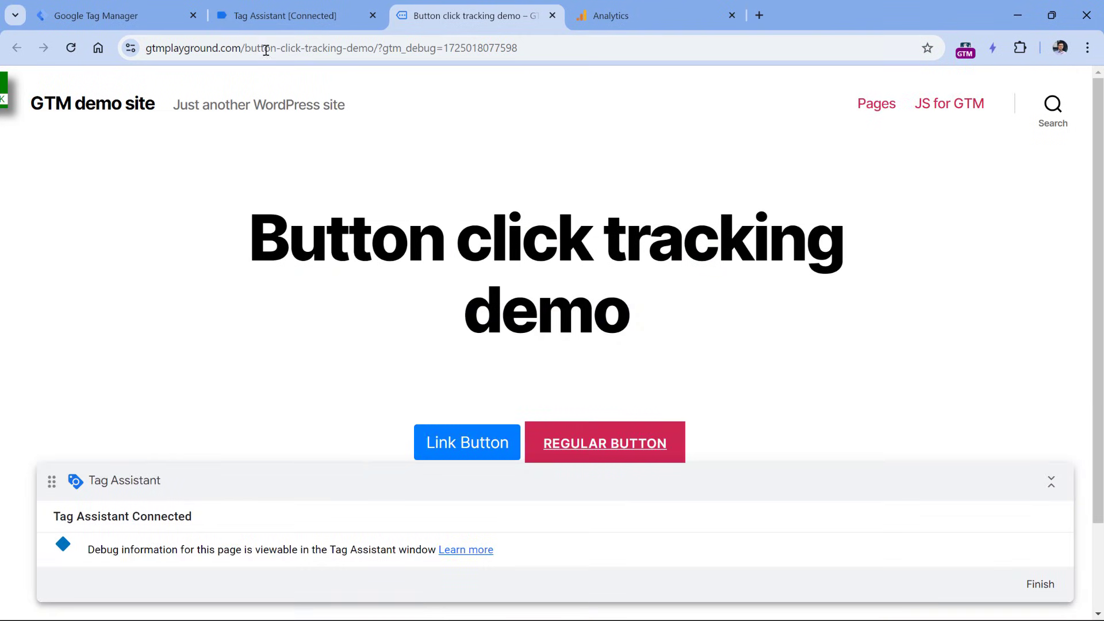
- Create a new Tag Manager trigger of type Click - All Elements that fires on all clicks
{"action": "key", "text": "ctrl+1"}
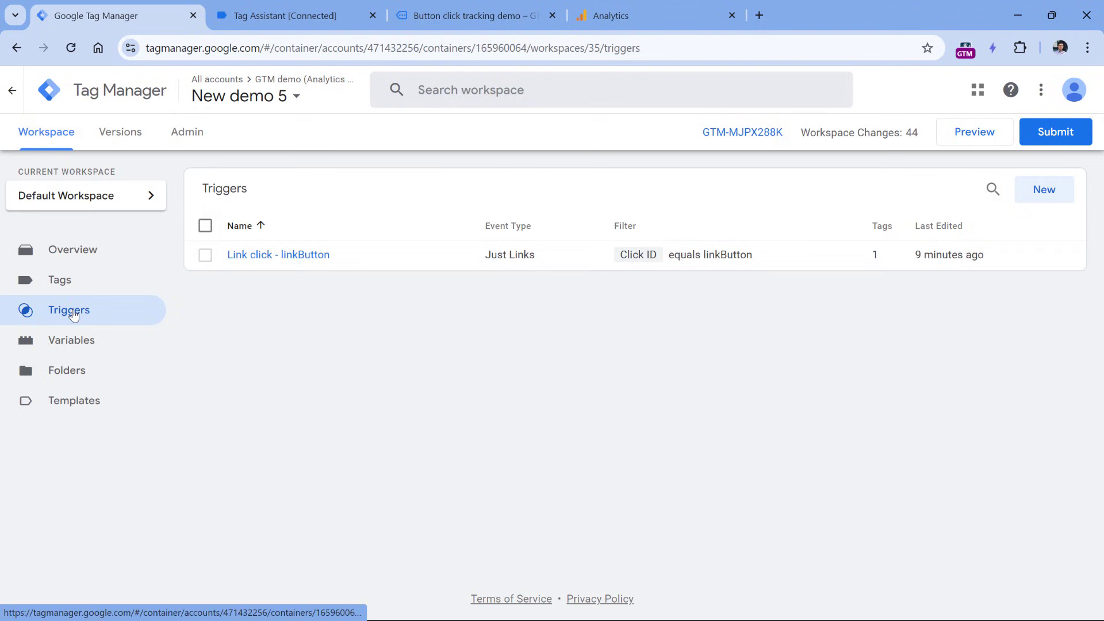
{"action": "left_click", "coordinate": [1043, 190]}
{"action": "left_click", "coordinate": [483, 253]}
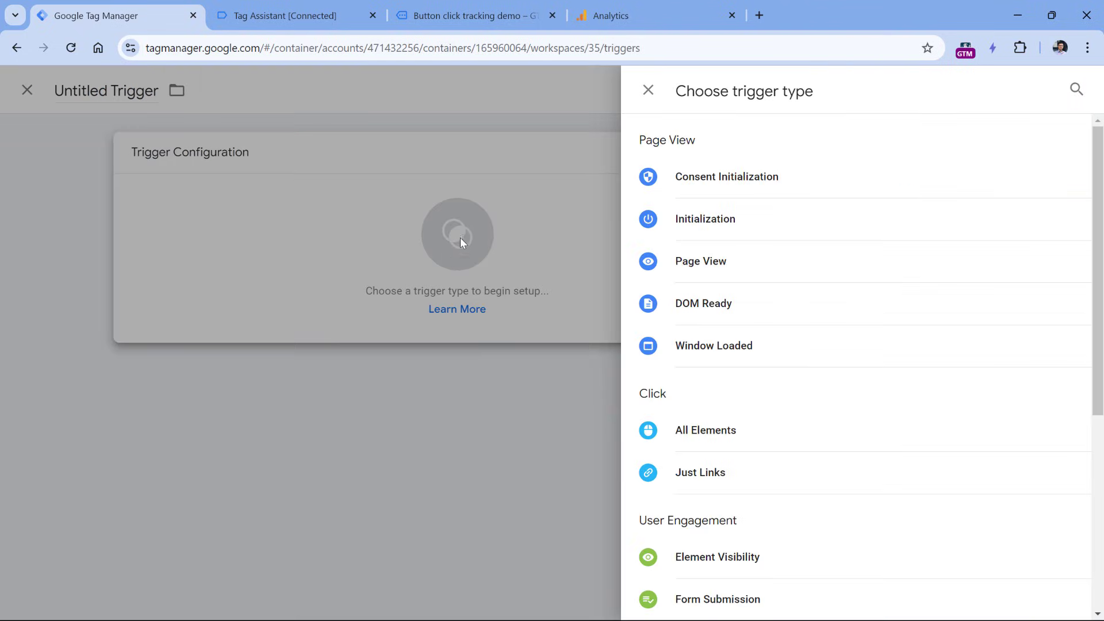
{"action": "scroll", "coordinate": [747, 242], "scroll_direction": "down", "scroll_amount": 3}
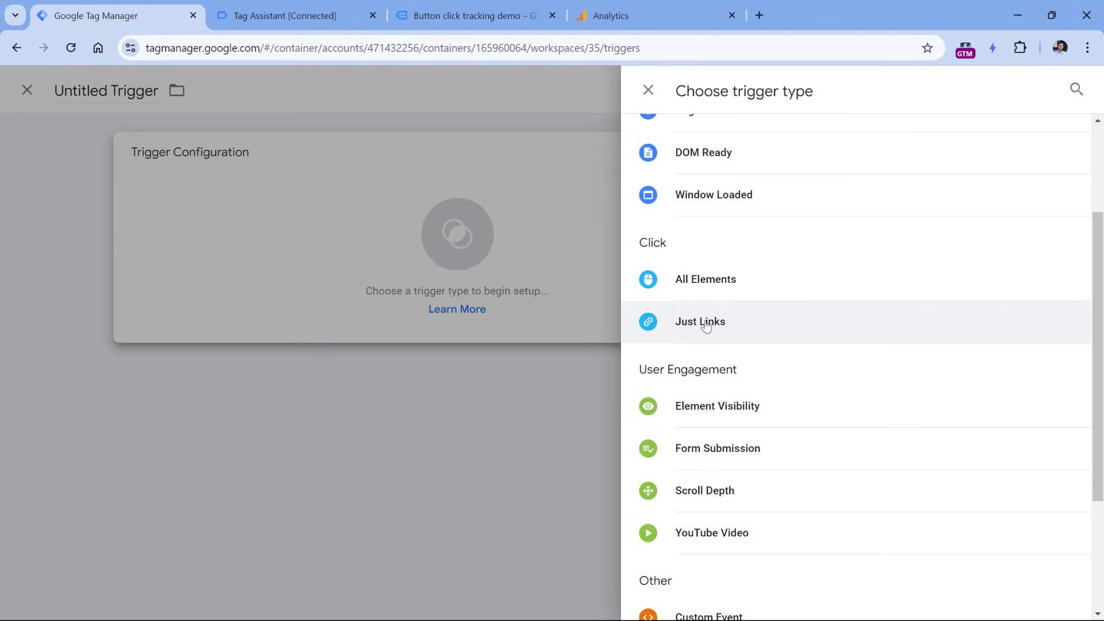
{"action": "left_click", "coordinate": [703, 280]}
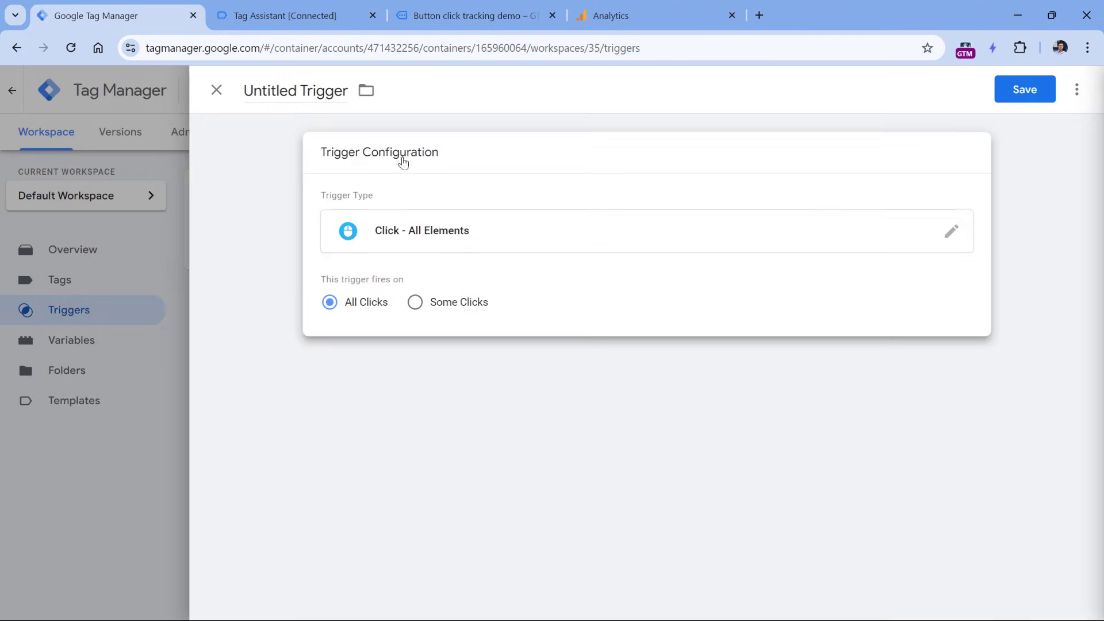
- Name the trigger "All element clicks" and save it
{"action": "double_click", "coordinate": [268, 92]}
{"action": "key", "text": "ctrl+a"}
{"action": "type", "text": "All e"}
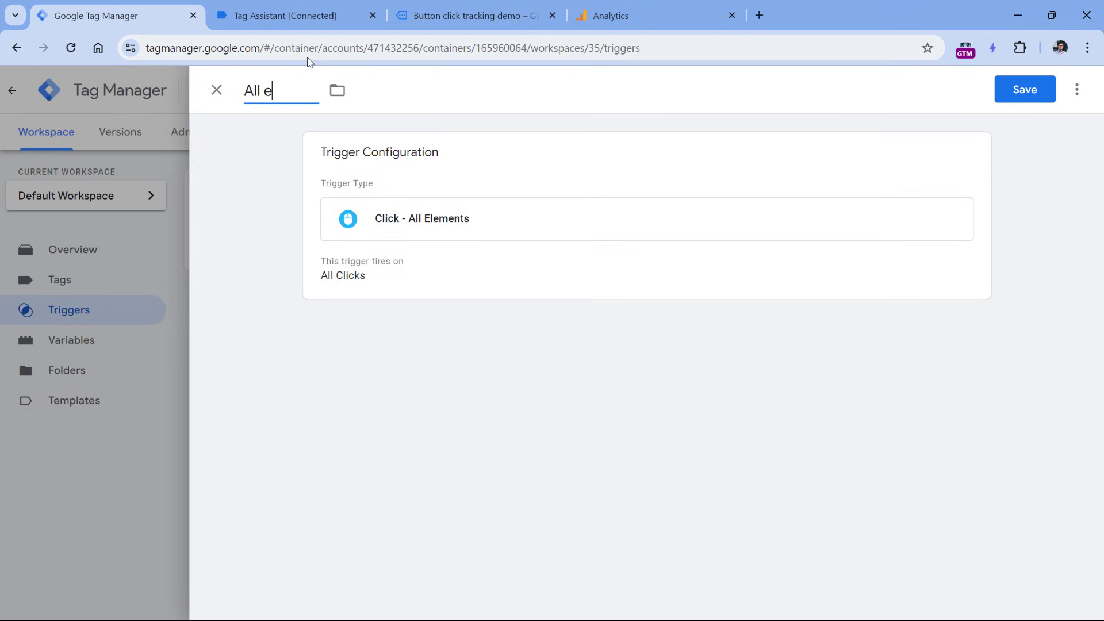
{"action": "type", "text": "lement clicks"}
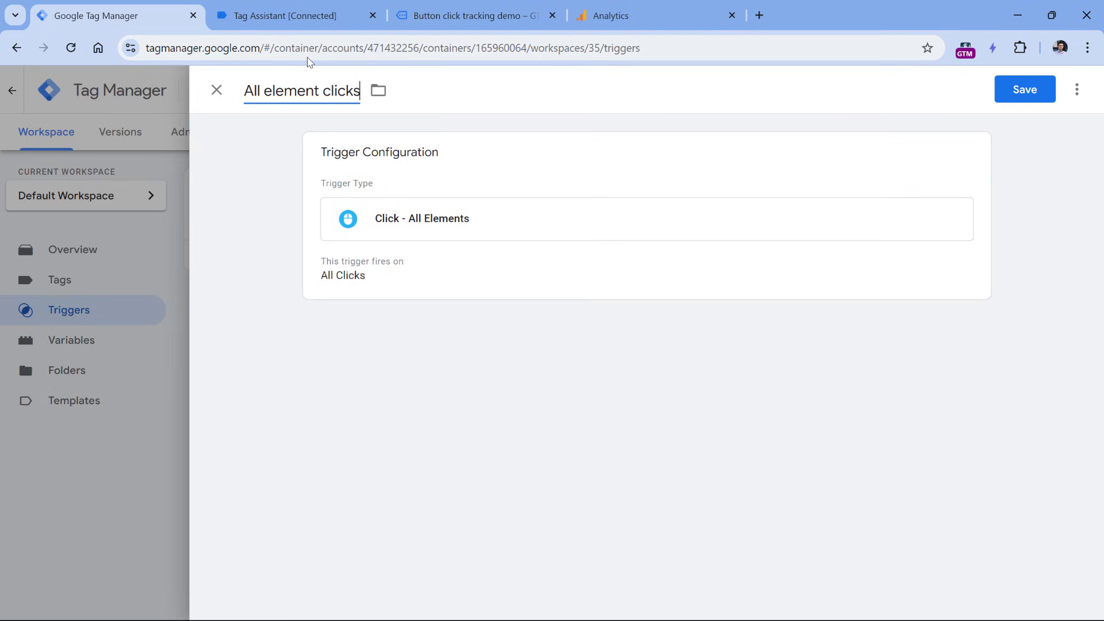
{"action": "left_click", "coordinate": [1001, 91]}
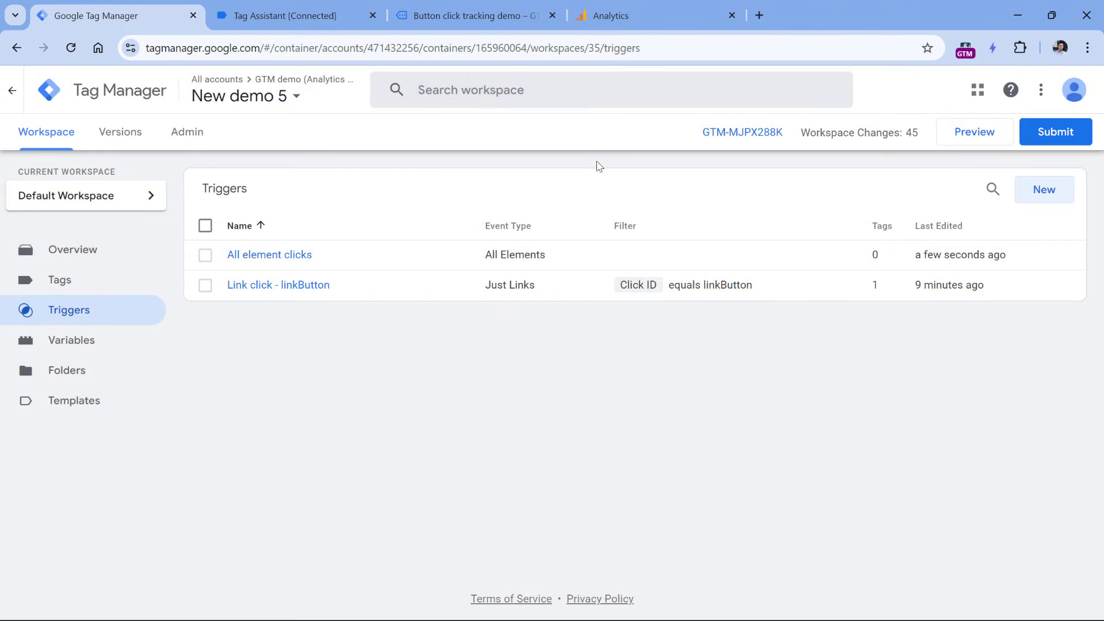
- Restart preview mode for the container, continue past the connection notice and go to the demo page
{"action": "left_click", "coordinate": [979, 140]}
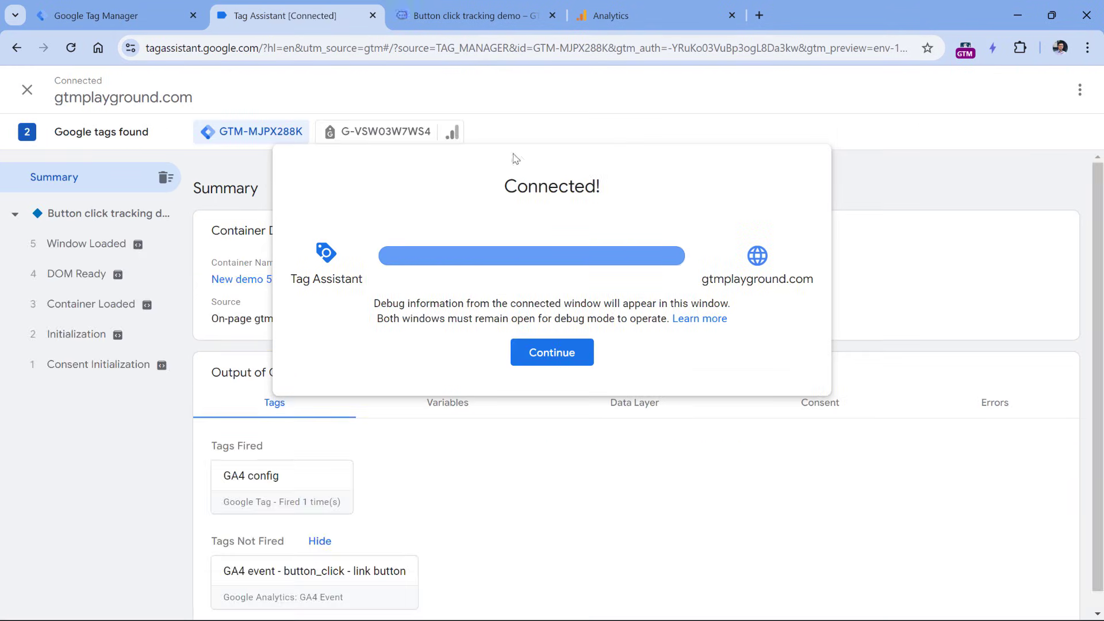
{"action": "left_click", "coordinate": [552, 352]}
{"action": "left_click", "coordinate": [477, 16]}
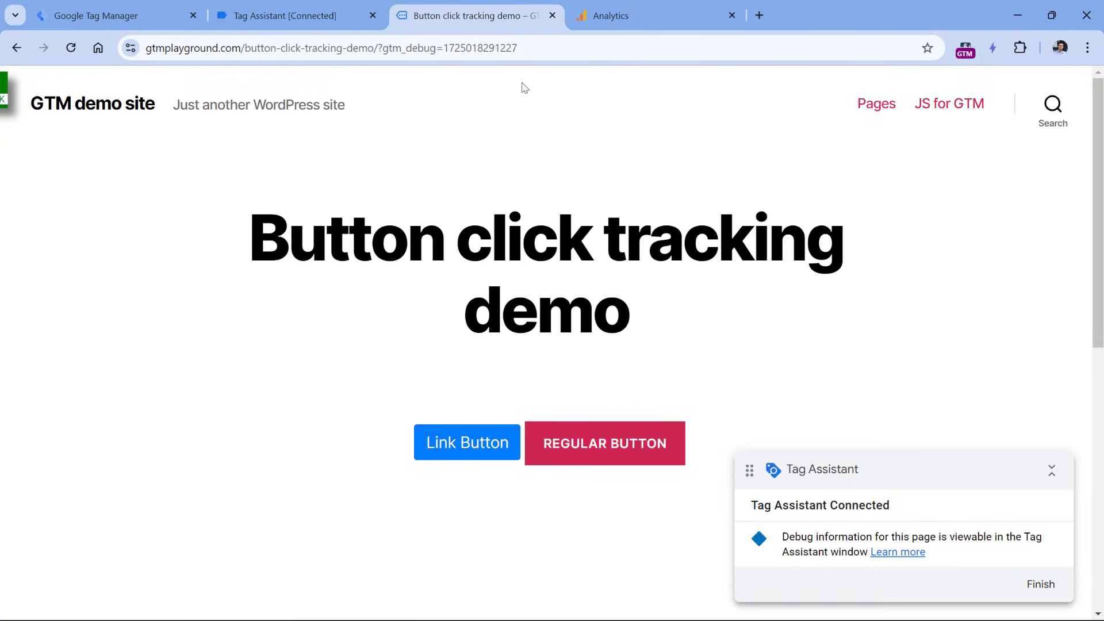
- Activate the Regular Button, highlight its success message, and compare the demo page with the click events listed in Tag Assistant
{"action": "left_click", "coordinate": [602, 449]}
{"action": "left_click_drag", "start_coordinate": [485, 493], "coordinate": [589, 493]}
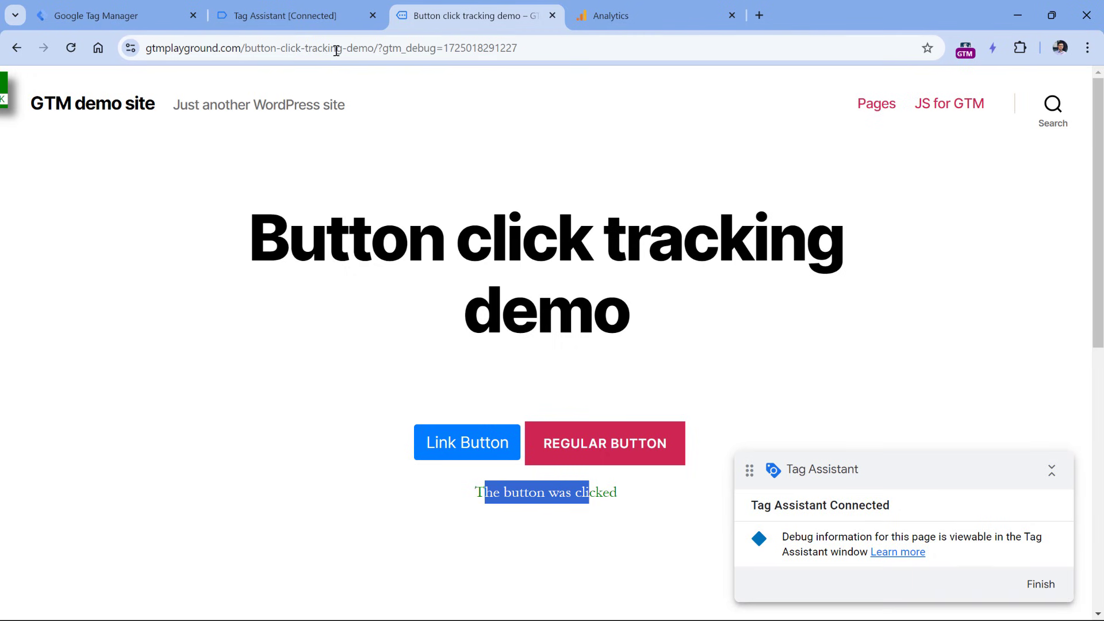
{"action": "left_click", "coordinate": [293, 17]}
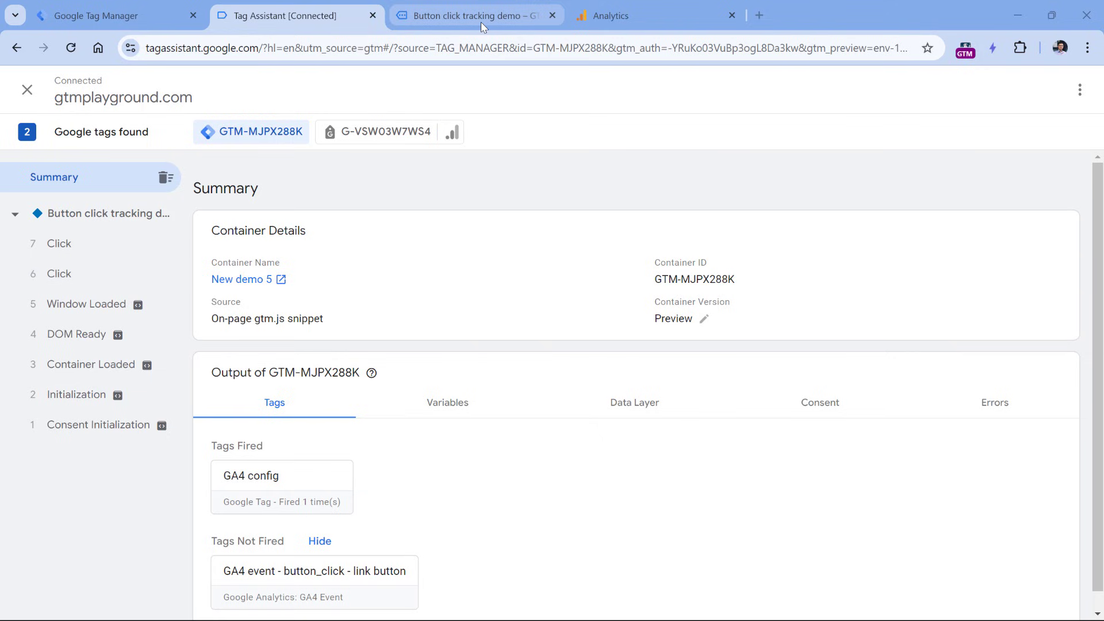
{"action": "mouse_move", "coordinate": [482, 27]}
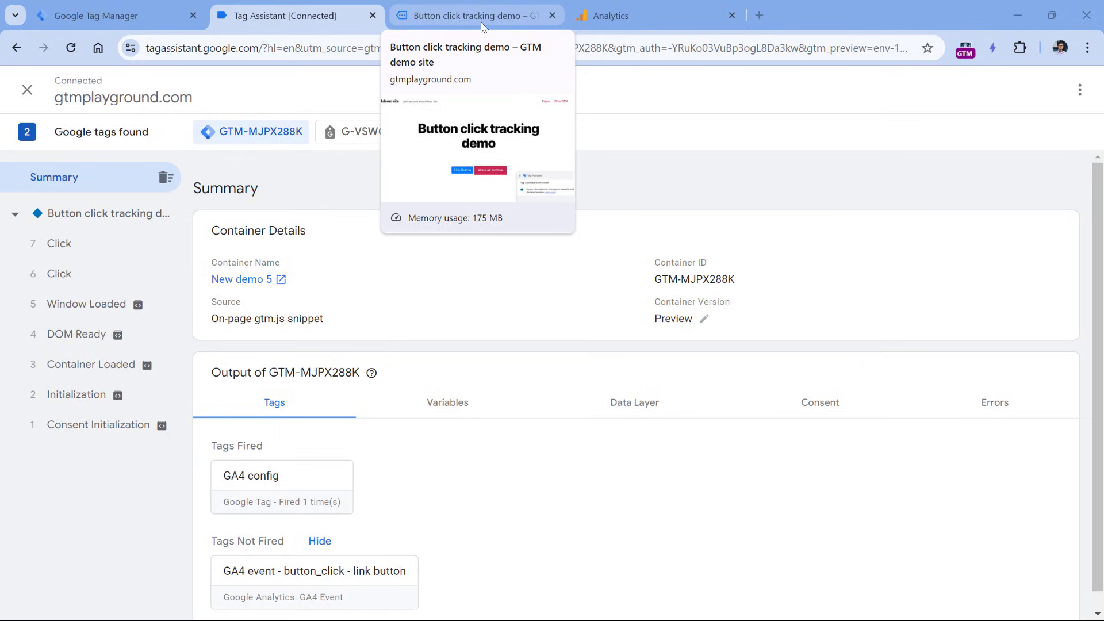
{"action": "left_click", "coordinate": [482, 23]}
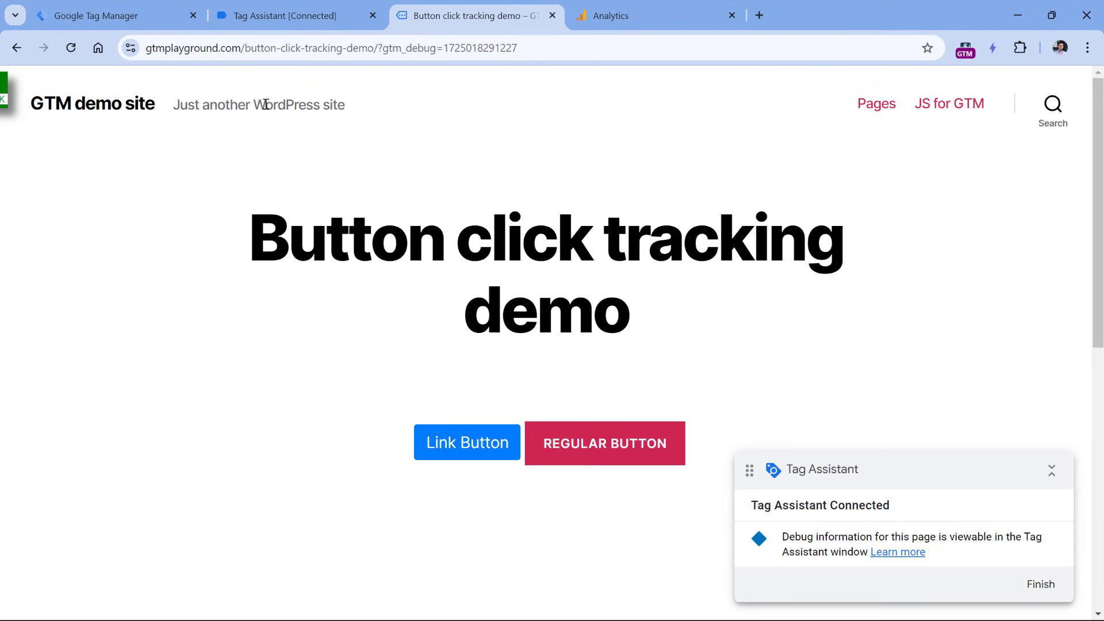
{"action": "left_click", "coordinate": [284, 16]}
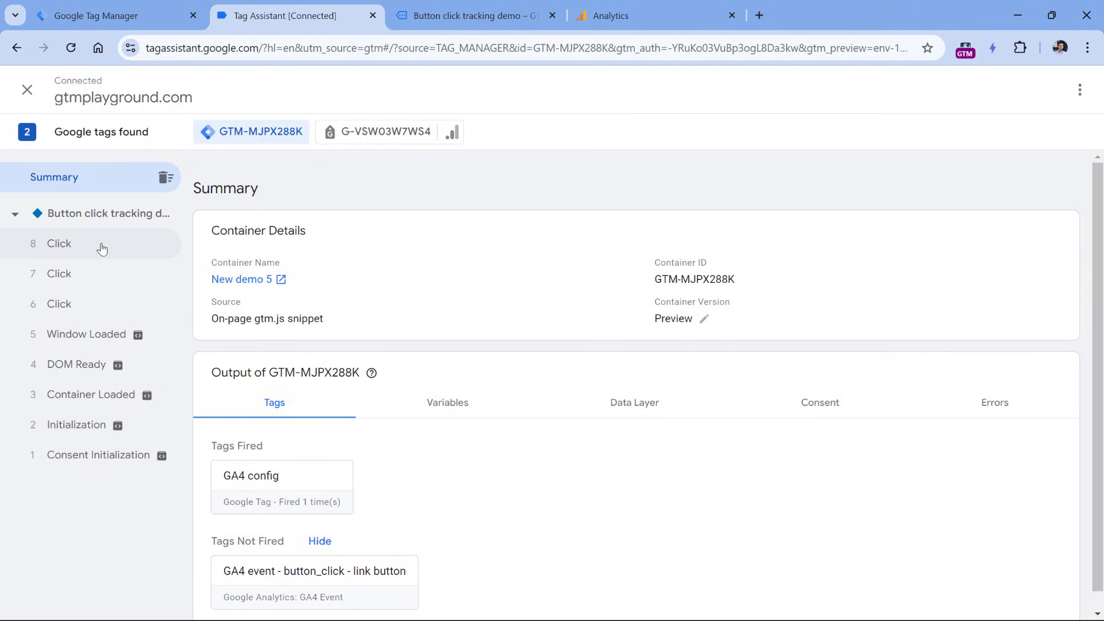
- Activate the Regular Button again and open the newest Click event in Tag Assistant to examine its tags
{"action": "left_click", "coordinate": [454, 16]}
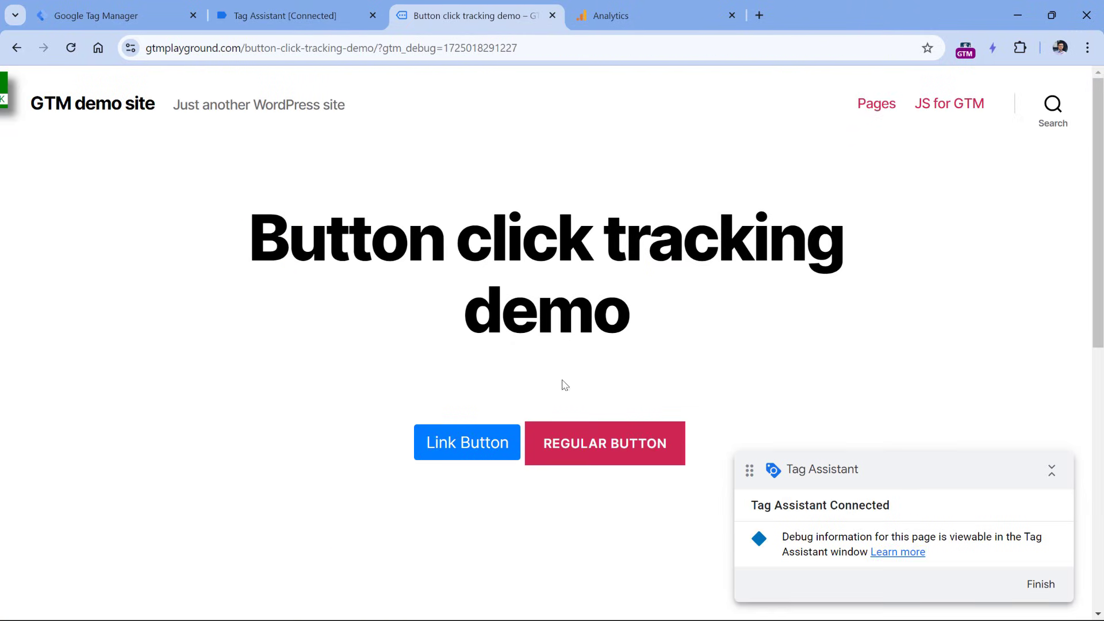
{"action": "left_click", "coordinate": [598, 450]}
{"action": "left_click", "coordinate": [308, 17]}
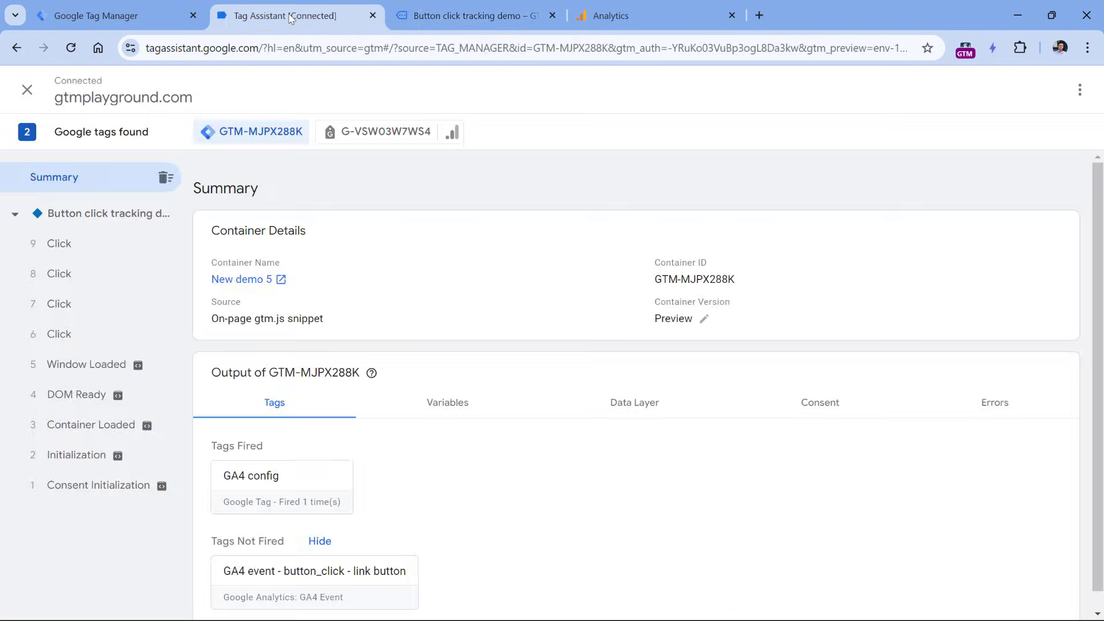
{"action": "left_click", "coordinate": [87, 252]}
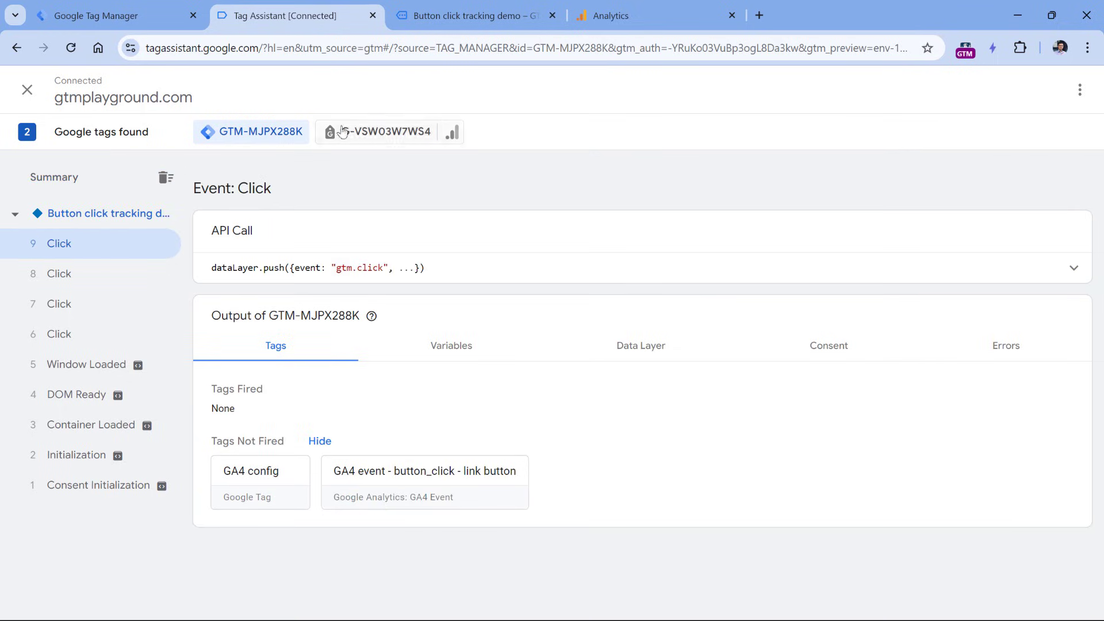
- Examine the newest Click event's variables in Tag Assistant, highlighting the Click ID, Click Text and Click URL values
{"action": "left_click", "coordinate": [452, 348]}
{"action": "scroll", "coordinate": [457, 346], "scroll_direction": "down", "scroll_amount": 5}
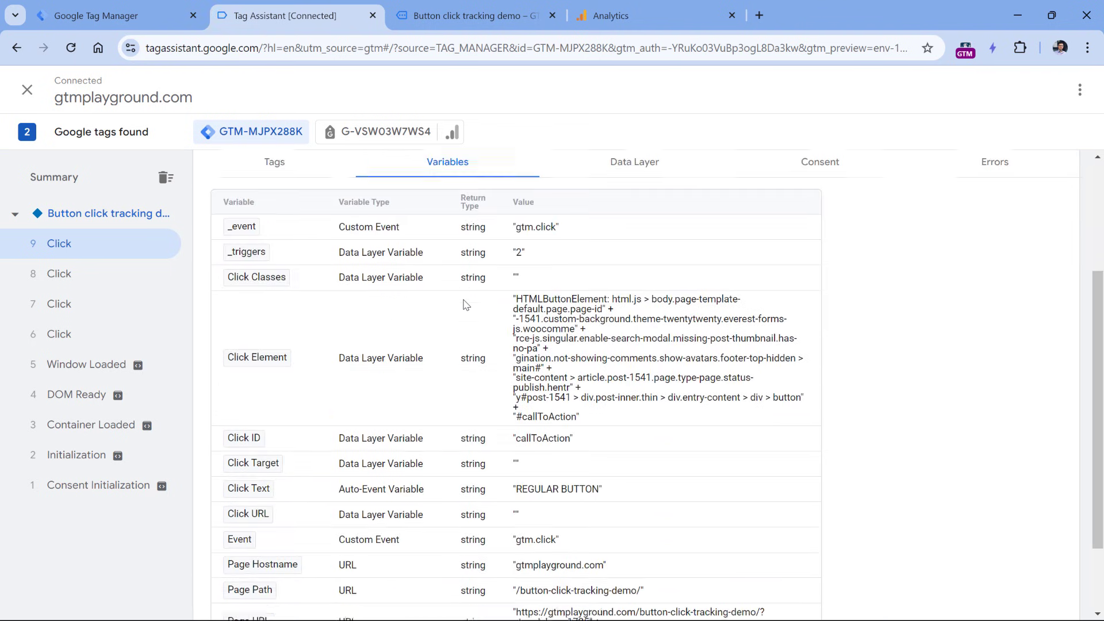
{"action": "double_click", "coordinate": [547, 339]}
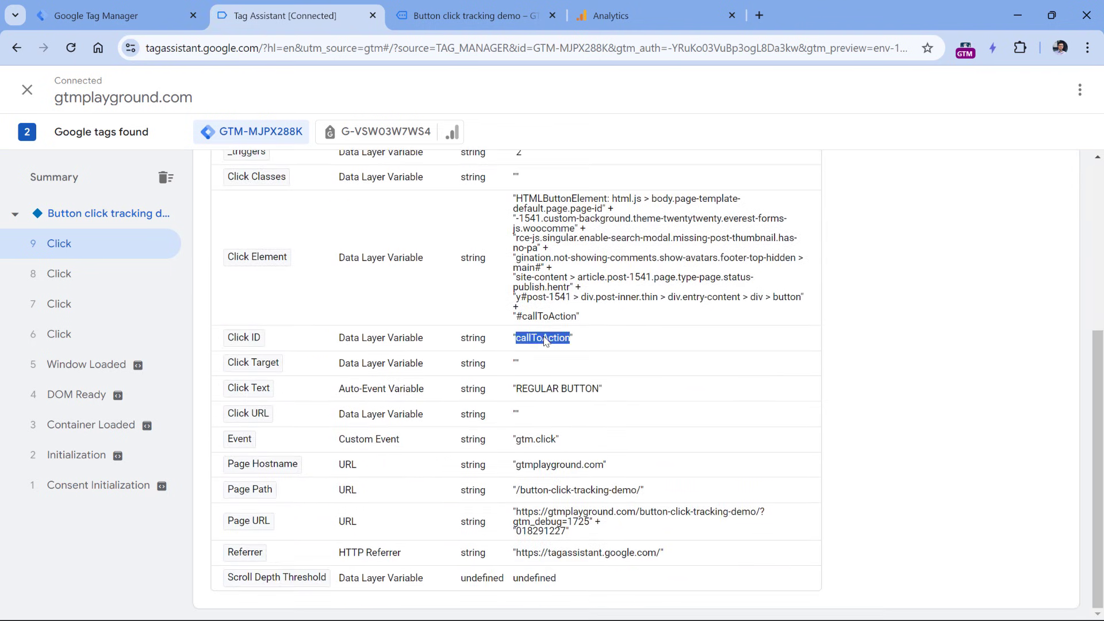
{"action": "left_click_drag", "start_coordinate": [517, 388], "coordinate": [601, 391]}
{"action": "left_click_drag", "start_coordinate": [542, 416], "coordinate": [510, 418]}
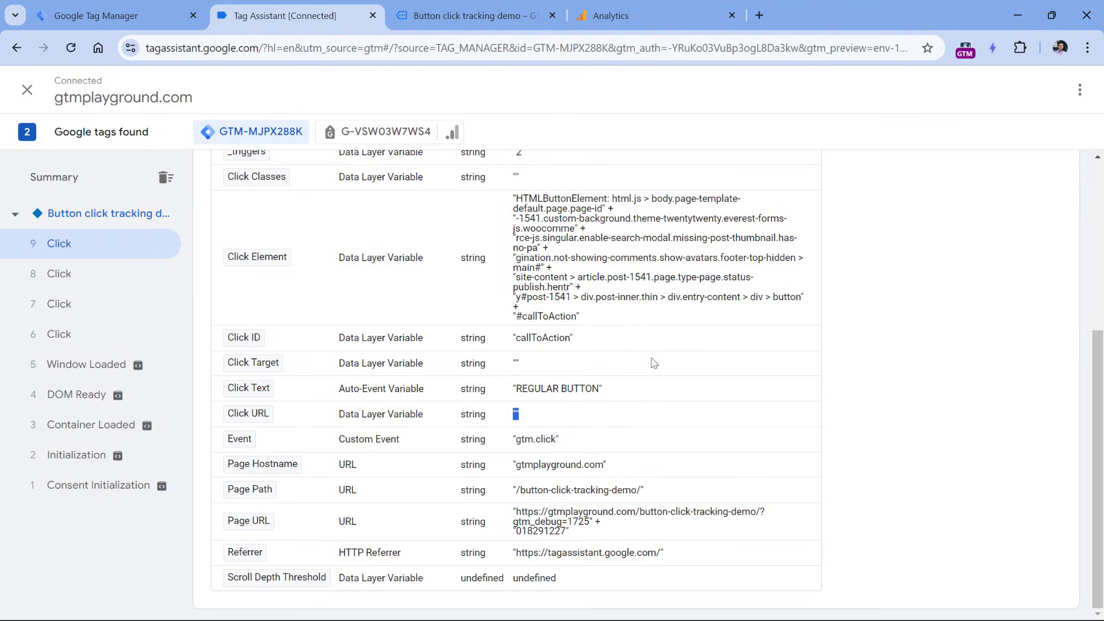
{"action": "double_click", "coordinate": [552, 339]}
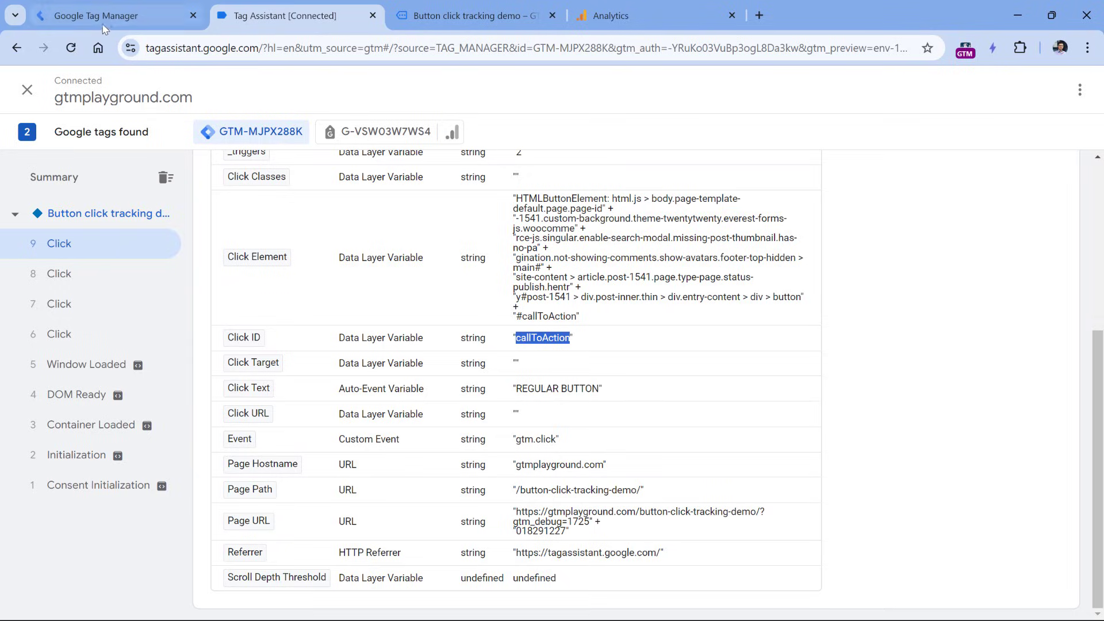
- In Tag Manager, edit the "All element clicks" trigger to fire on Some Clicks with Click ID as the condition variable
{"action": "left_click", "coordinate": [190, 22]}
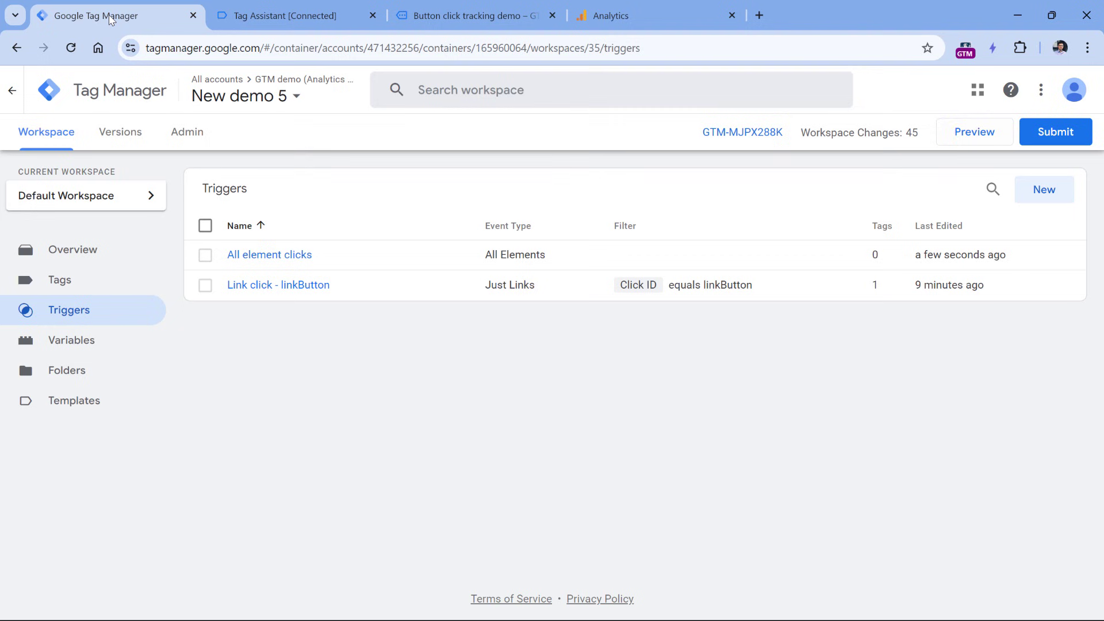
{"action": "left_click", "coordinate": [270, 256]}
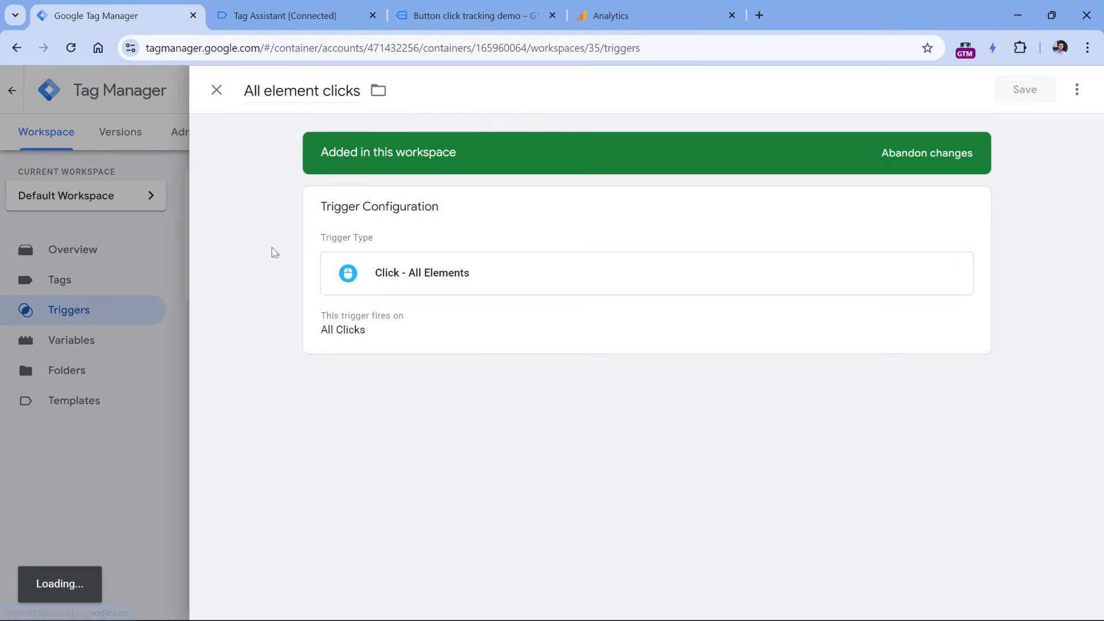
{"action": "left_click", "coordinate": [422, 325]}
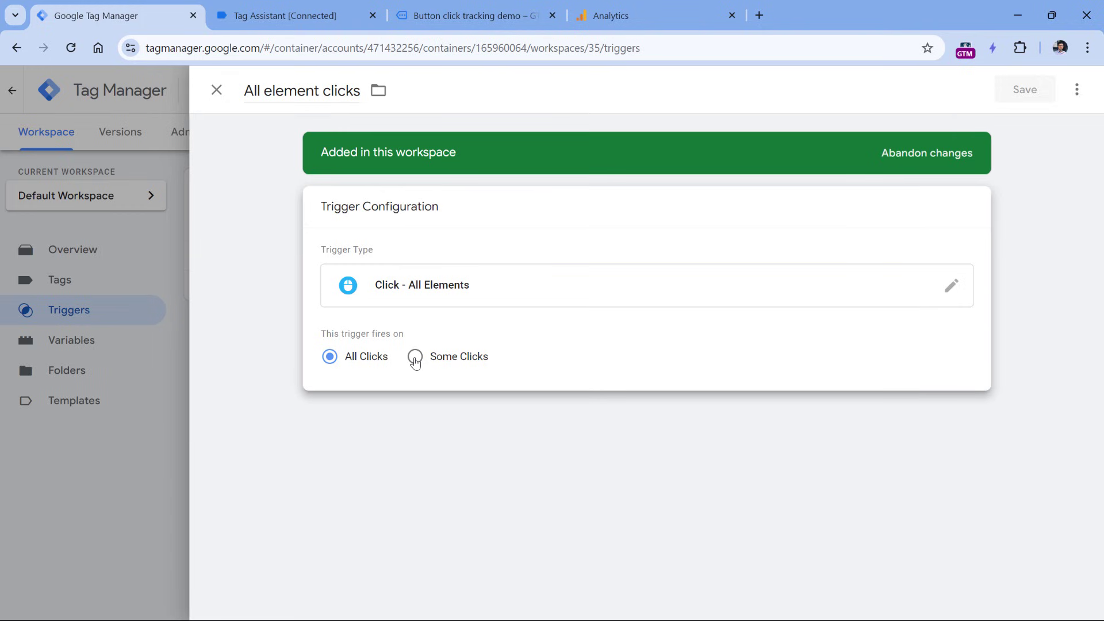
{"action": "left_click", "coordinate": [416, 358]}
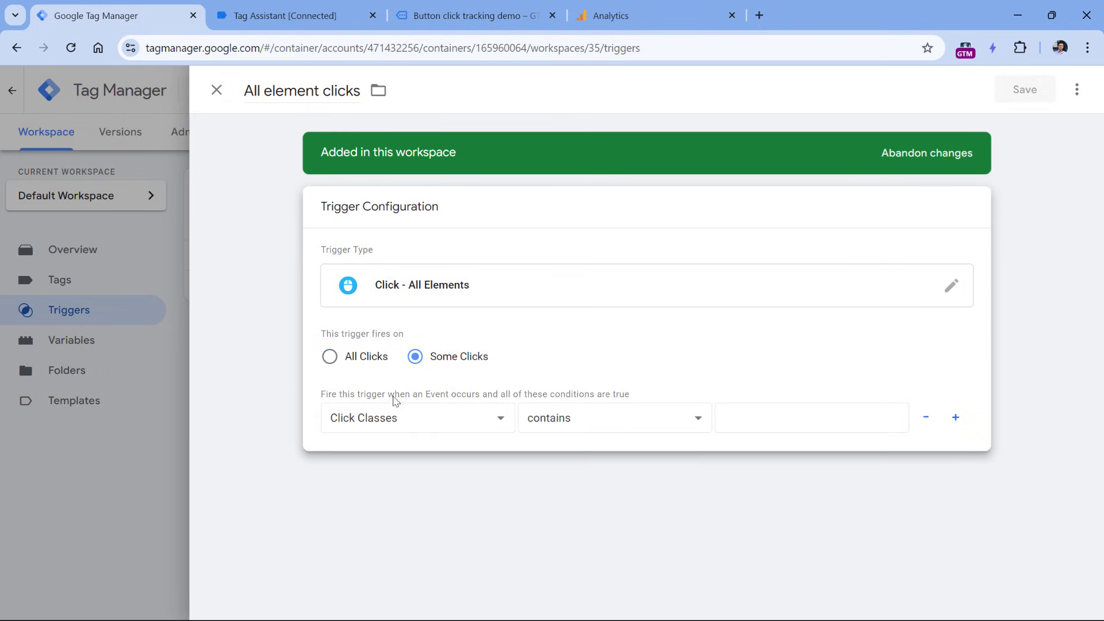
{"action": "left_click", "coordinate": [418, 427]}
{"action": "left_click", "coordinate": [357, 172]}
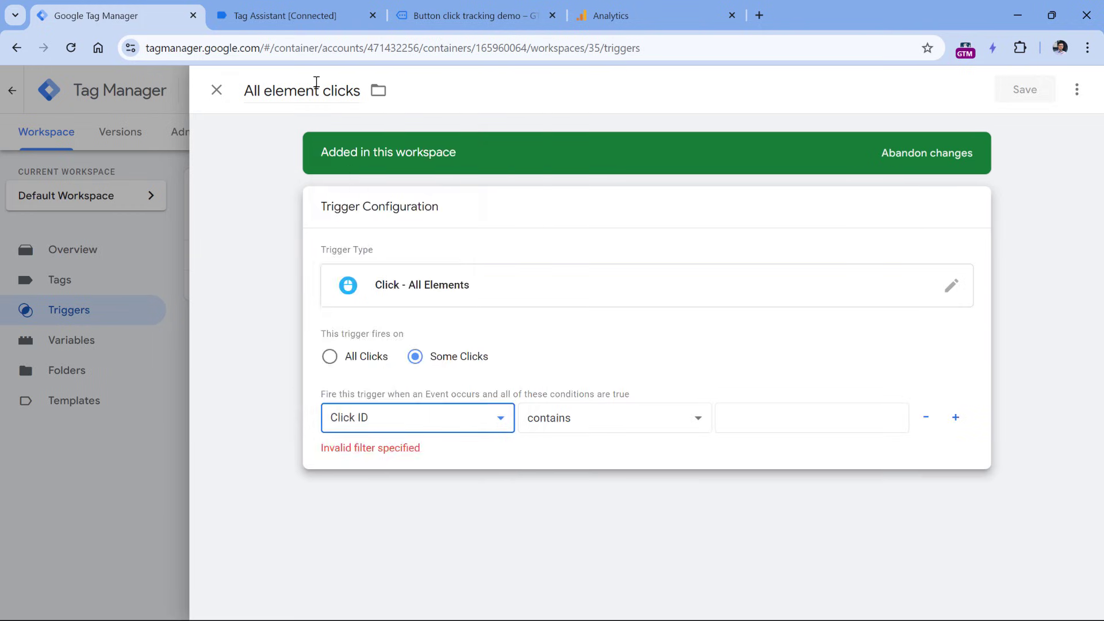
- Return to Tag Assistant, review the Click ID and Click Classes values, and copy the Click ID value callToAction
{"action": "left_click", "coordinate": [328, 17]}
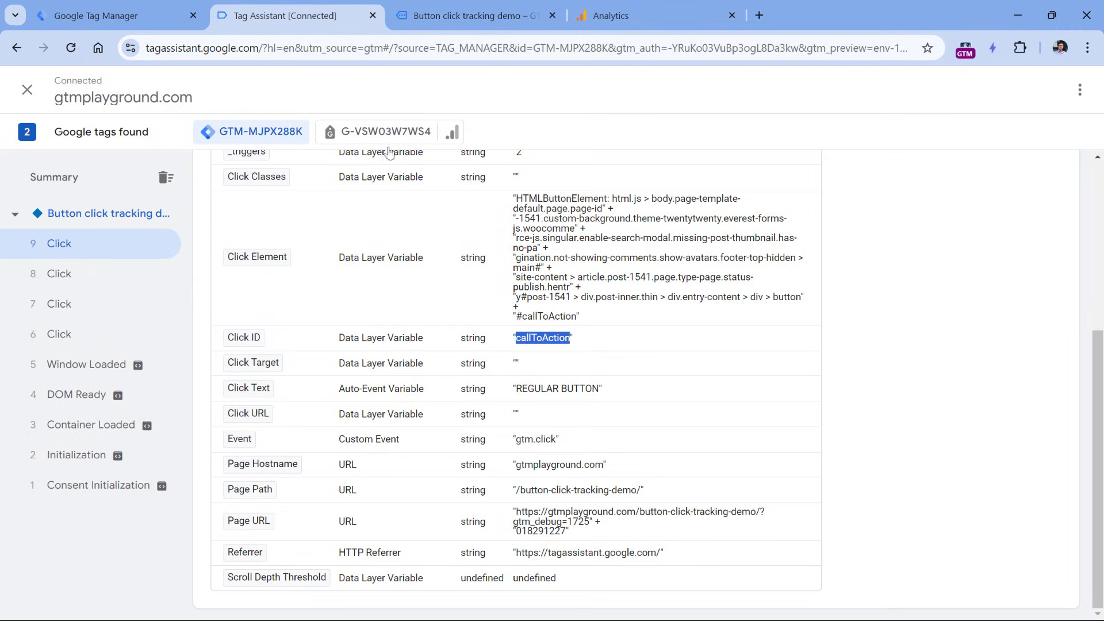
{"action": "left_click", "coordinate": [524, 349]}
{"action": "left_click_drag", "start_coordinate": [513, 339], "coordinate": [596, 338]}
{"action": "scroll", "coordinate": [620, 282], "scroll_direction": "up", "scroll_amount": 1}
{"action": "left_click_drag", "start_coordinate": [509, 253], "coordinate": [524, 262]}
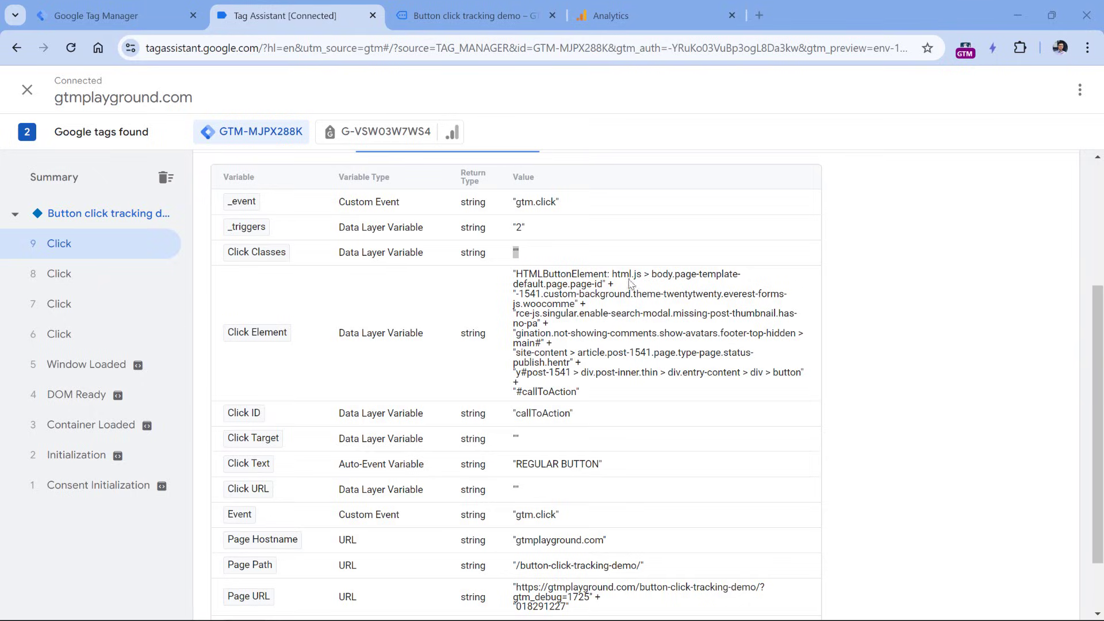
{"action": "double_click", "coordinate": [538, 415]}
{"action": "right_click", "coordinate": [538, 417]}
{"action": "left_click", "coordinate": [570, 202]}
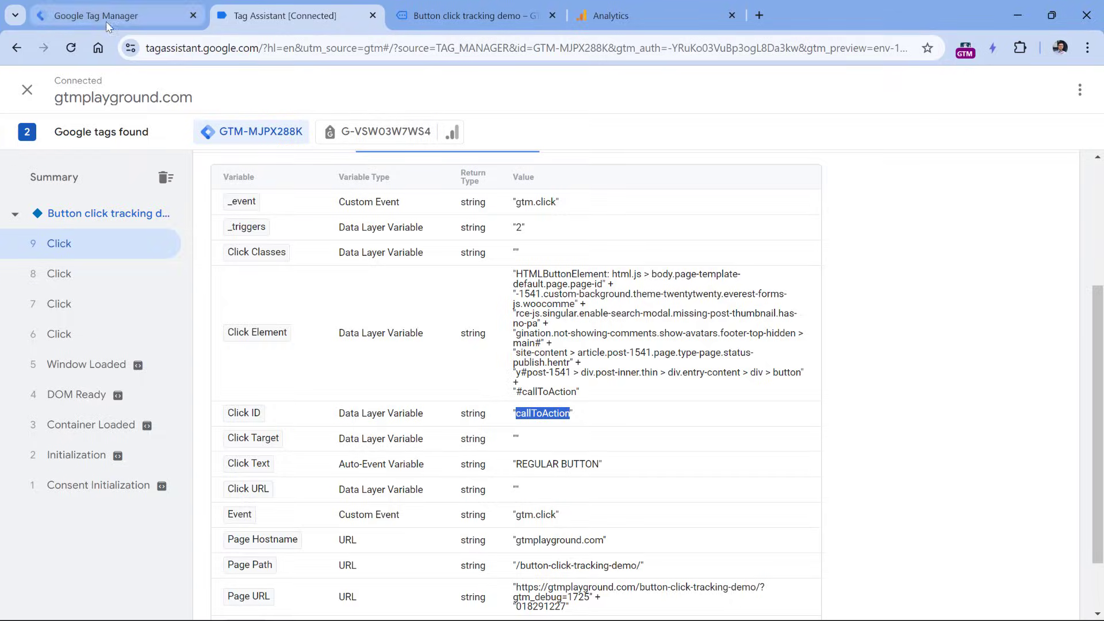
- Back in Tag Manager, complete the trigger condition so that Click ID equals callToAction
{"action": "left_click", "coordinate": [108, 26]}
{"action": "left_click", "coordinate": [655, 420]}
{"action": "left_click", "coordinate": [604, 53]}
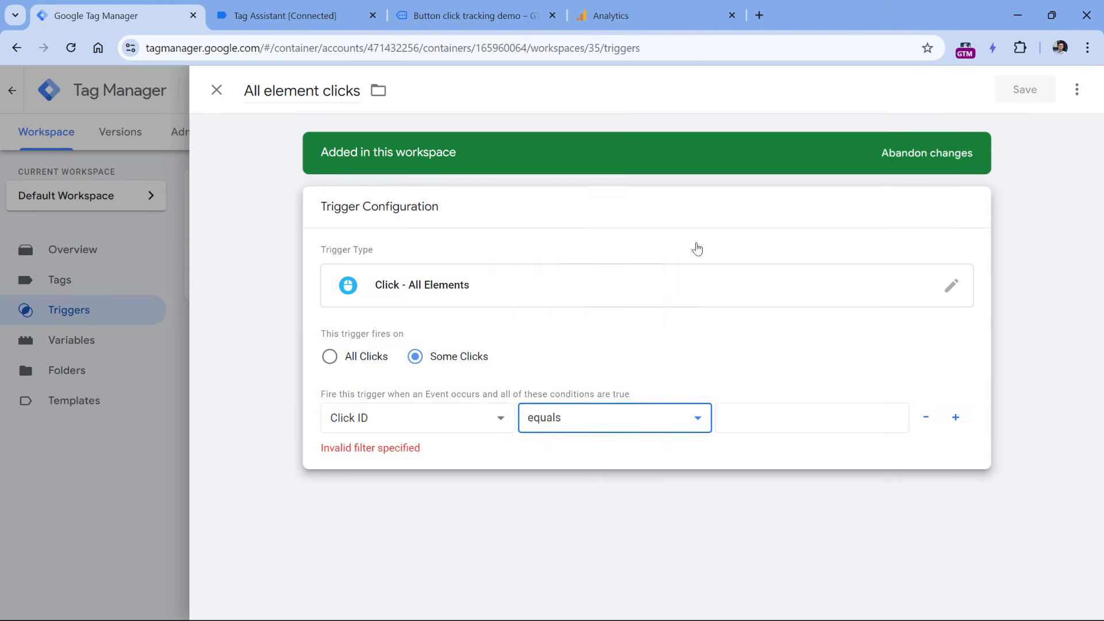
{"action": "left_click", "coordinate": [805, 416]}
{"action": "key", "text": "ctrl+v"}
- Rename the trigger "Click - callToAction" and save it
{"action": "left_click", "coordinate": [322, 91]}
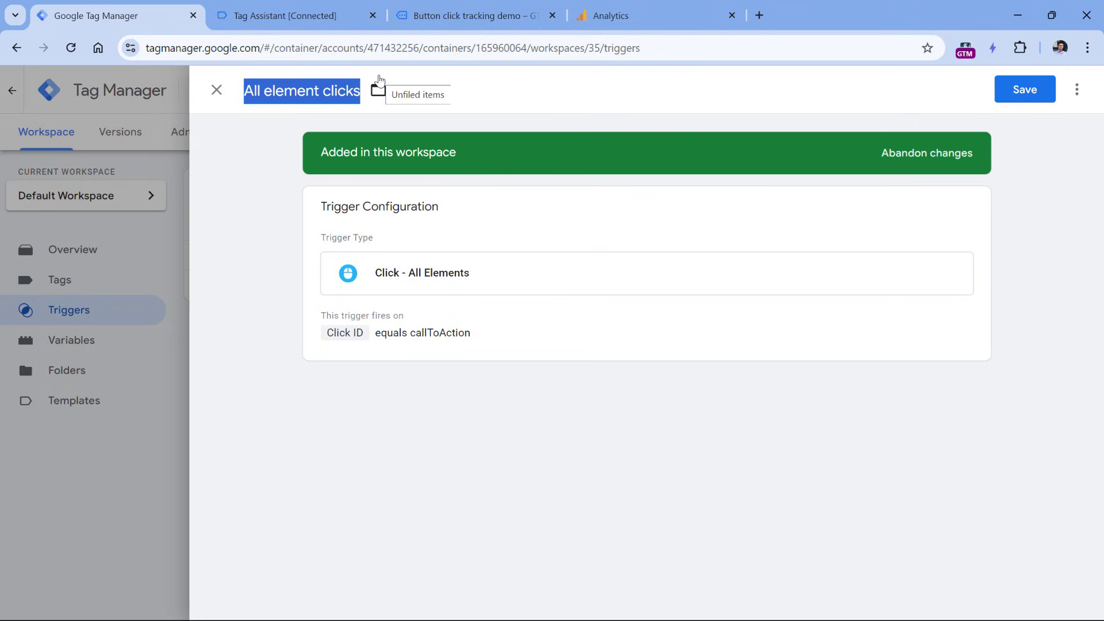
{"action": "type", "text": "Click -"}
{"action": "key", "text": "ctrl+v"}
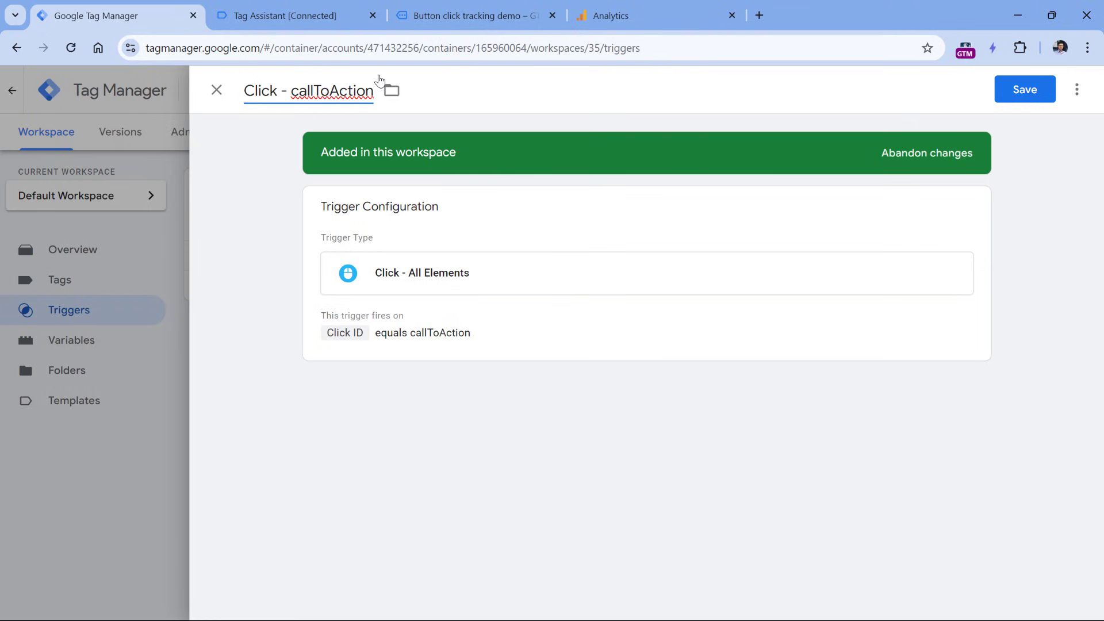
{"action": "left_click", "coordinate": [1026, 89]}
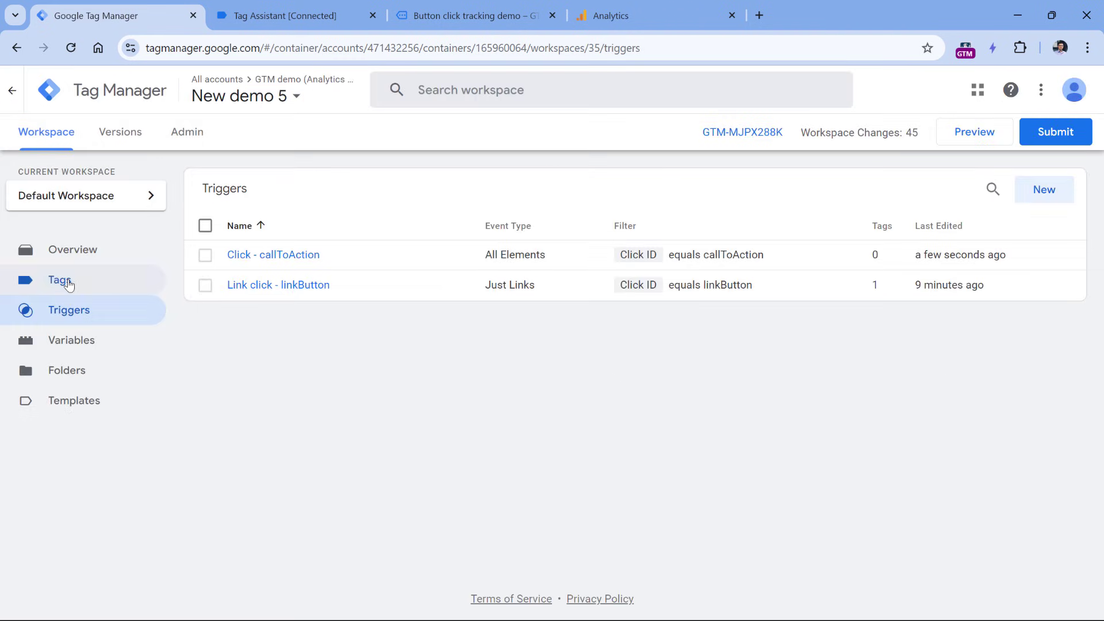
- Copy the "GA4 event - button_click - link button" tag and name the copy "GA4 event - button_click - regular button"
{"action": "left_click", "coordinate": [69, 283]}
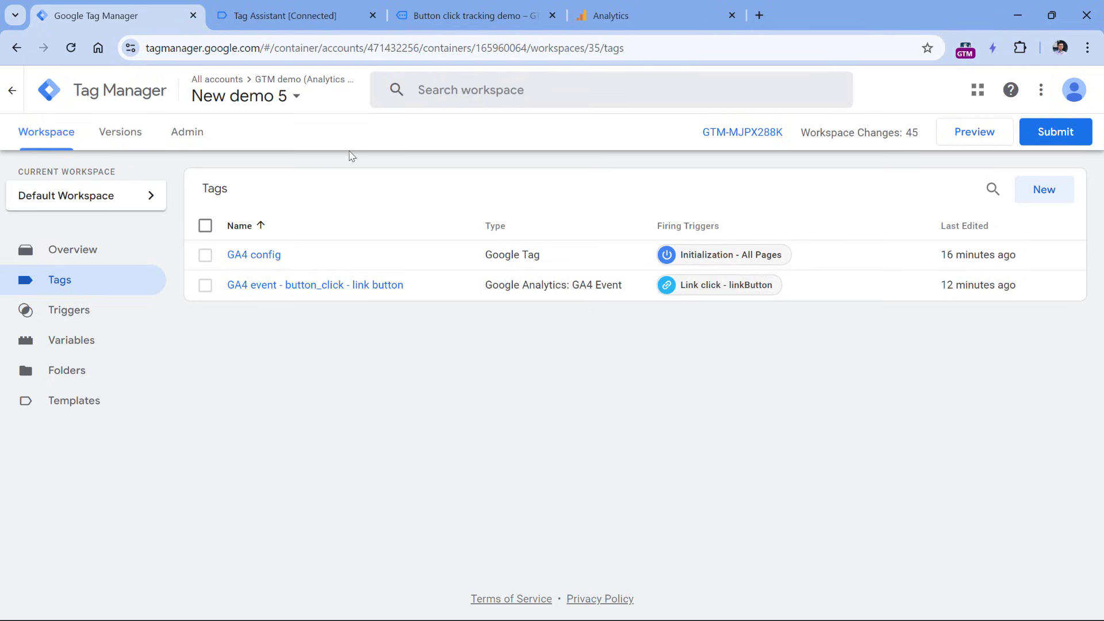
{"action": "left_click", "coordinate": [314, 289]}
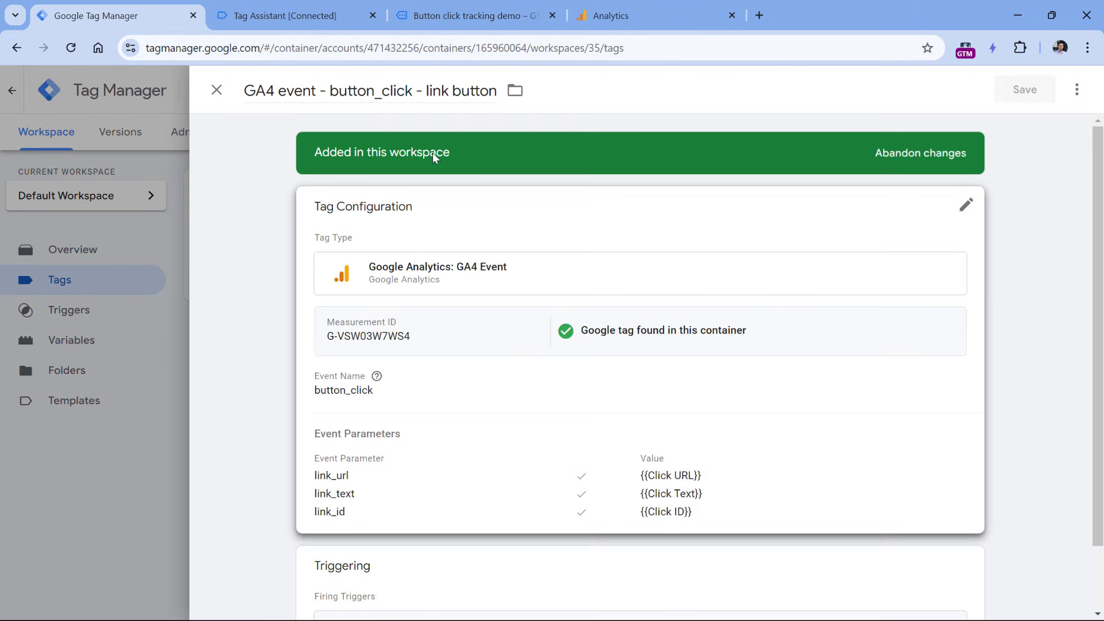
{"action": "left_click", "coordinate": [1077, 90]}
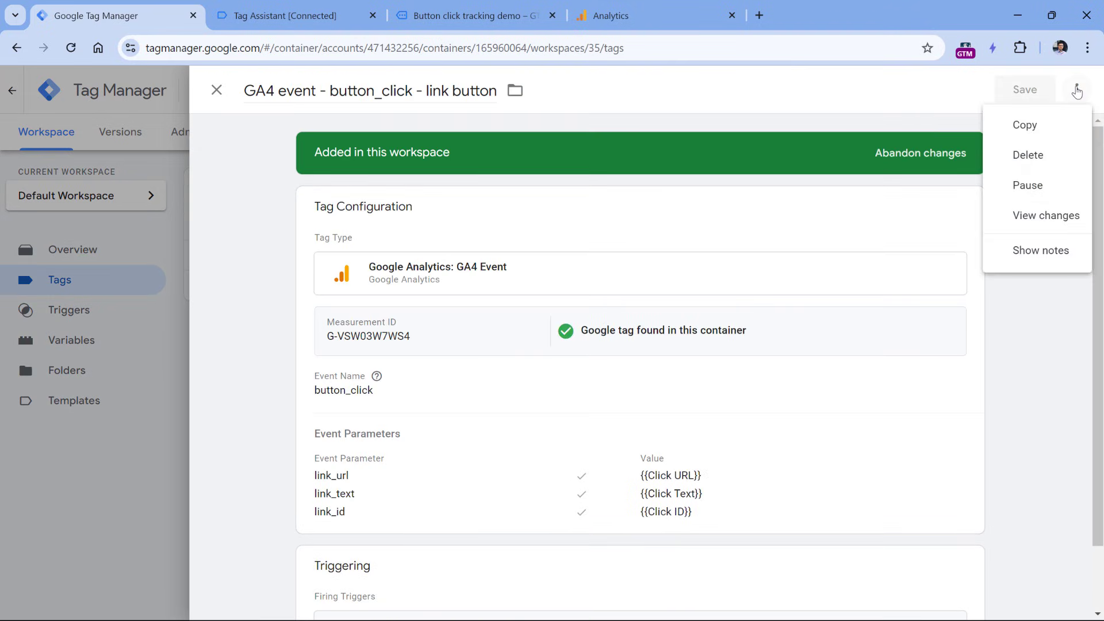
{"action": "left_click", "coordinate": [1025, 124]}
{"action": "left_click_drag", "start_coordinate": [301, 92], "coordinate": [260, 99]}
{"action": "key", "text": "BackSpace"}
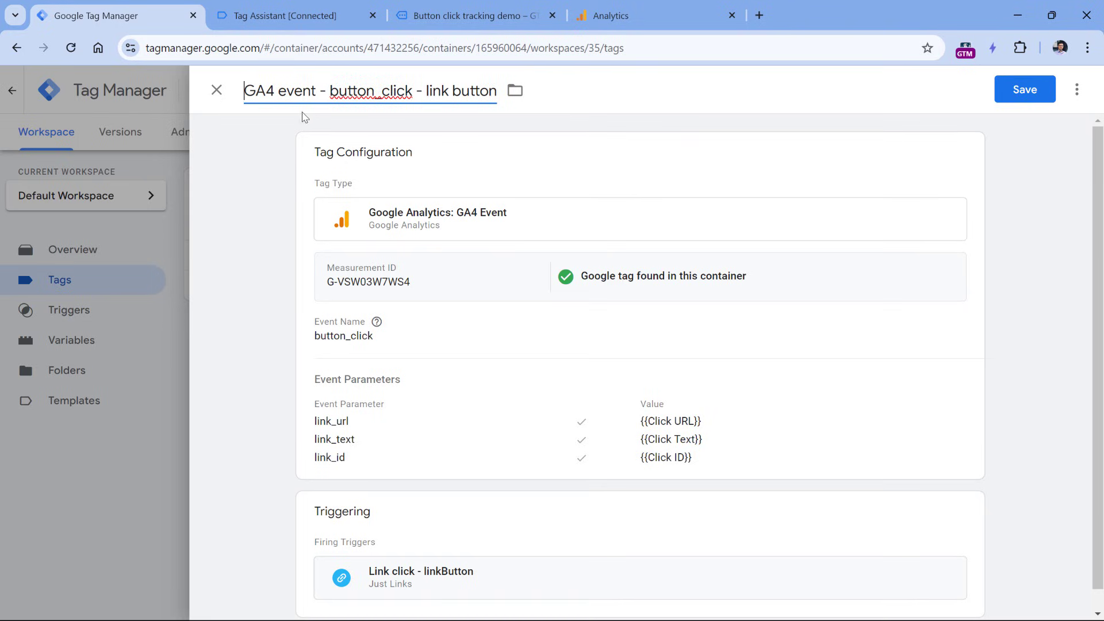
{"action": "double_click", "coordinate": [429, 91]}
{"action": "type", "text": "regu"}
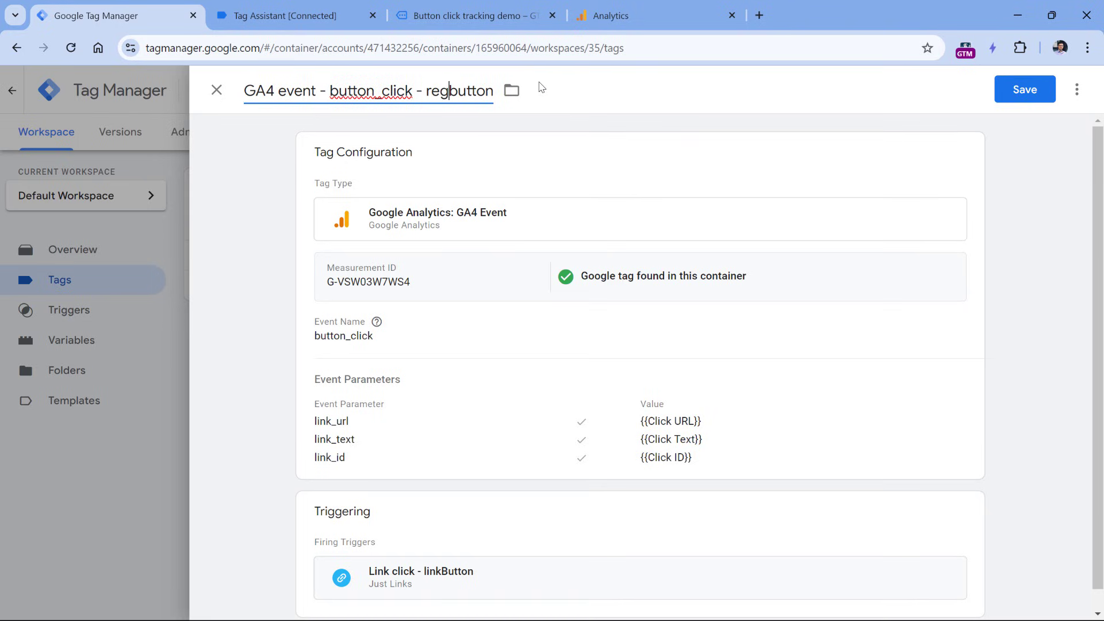
{"action": "type", "text": "lar"}
- Remove the link_url event parameter from the copied tag's configuration
{"action": "left_click", "coordinate": [410, 344]}
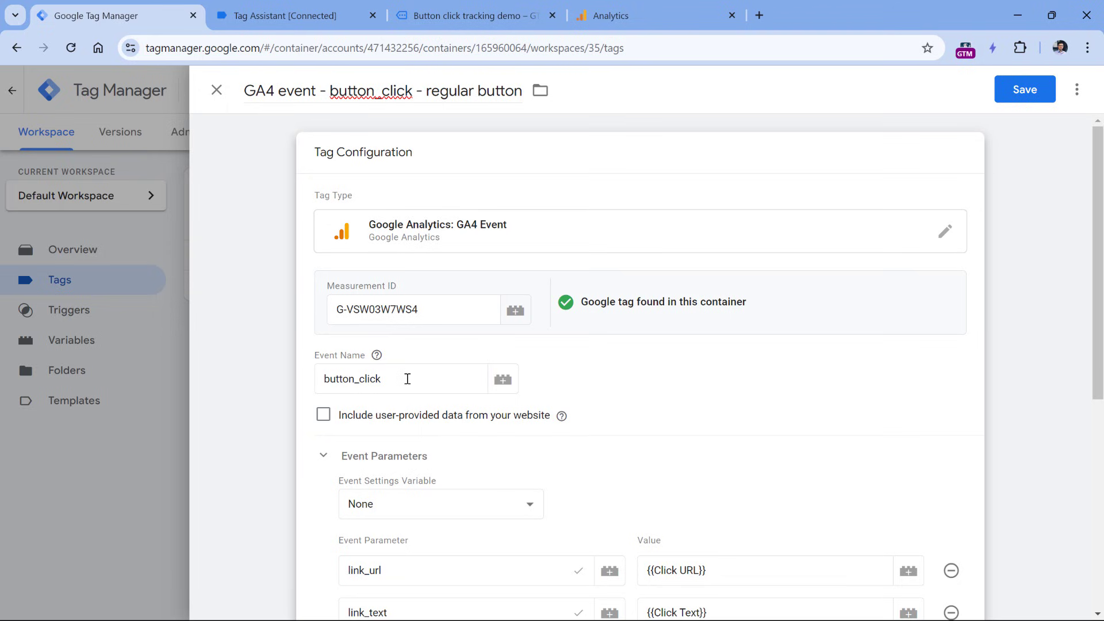
{"action": "scroll", "coordinate": [432, 369], "scroll_direction": "down", "scroll_amount": 3}
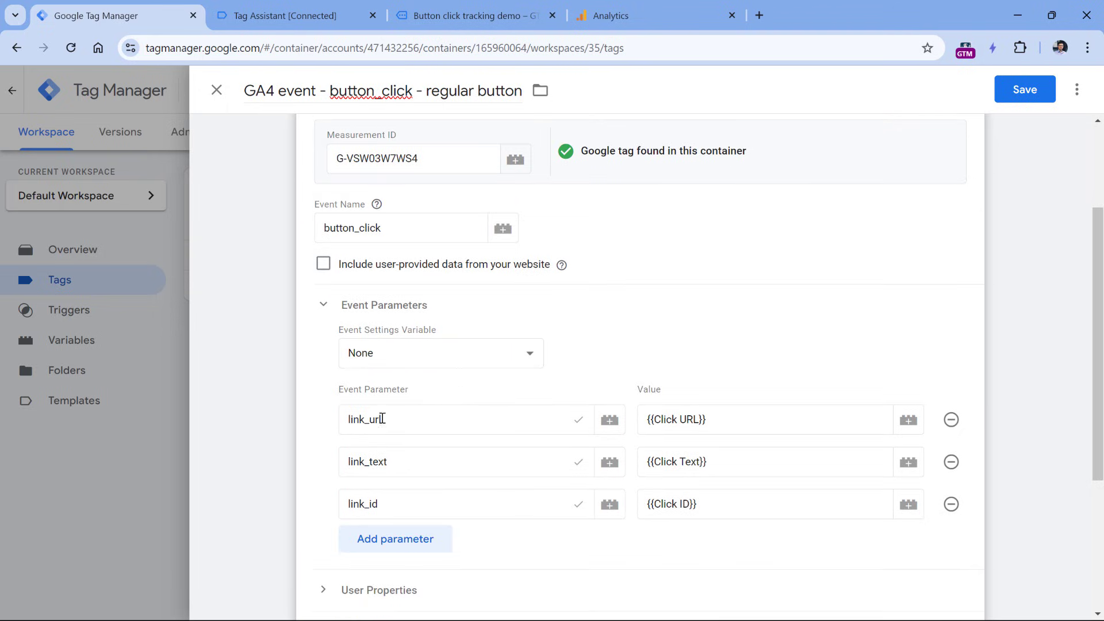
{"action": "left_click", "coordinate": [952, 420]}
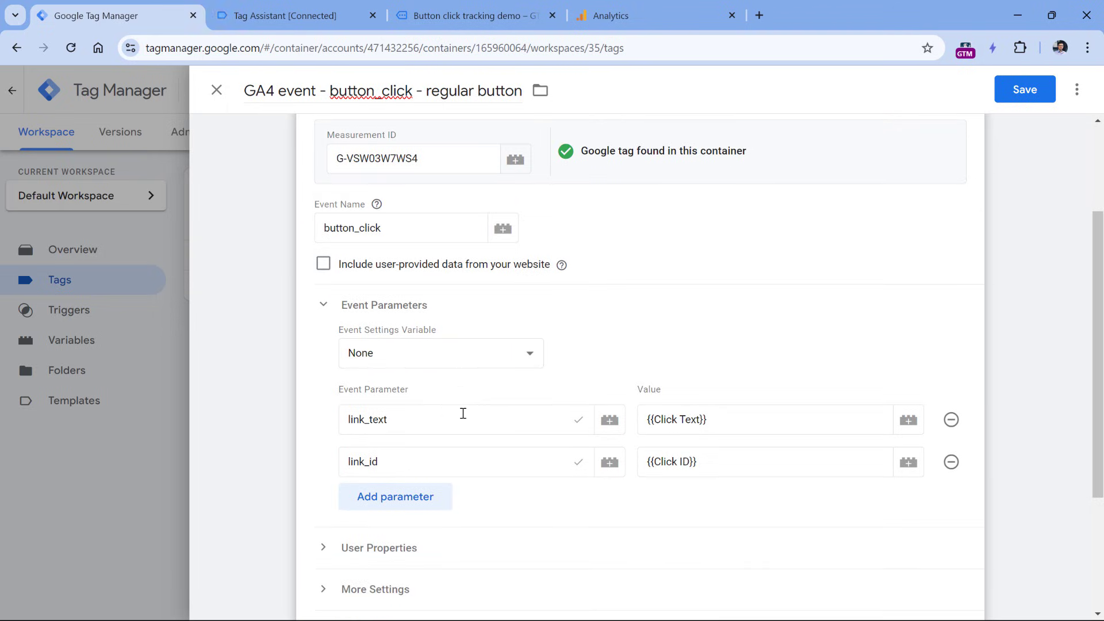
- Replace the copied tag's "Link click - linkButton" firing trigger with "Click - callToAction" and save the tag
{"action": "scroll", "coordinate": [466, 397], "scroll_direction": "down", "scroll_amount": 3}
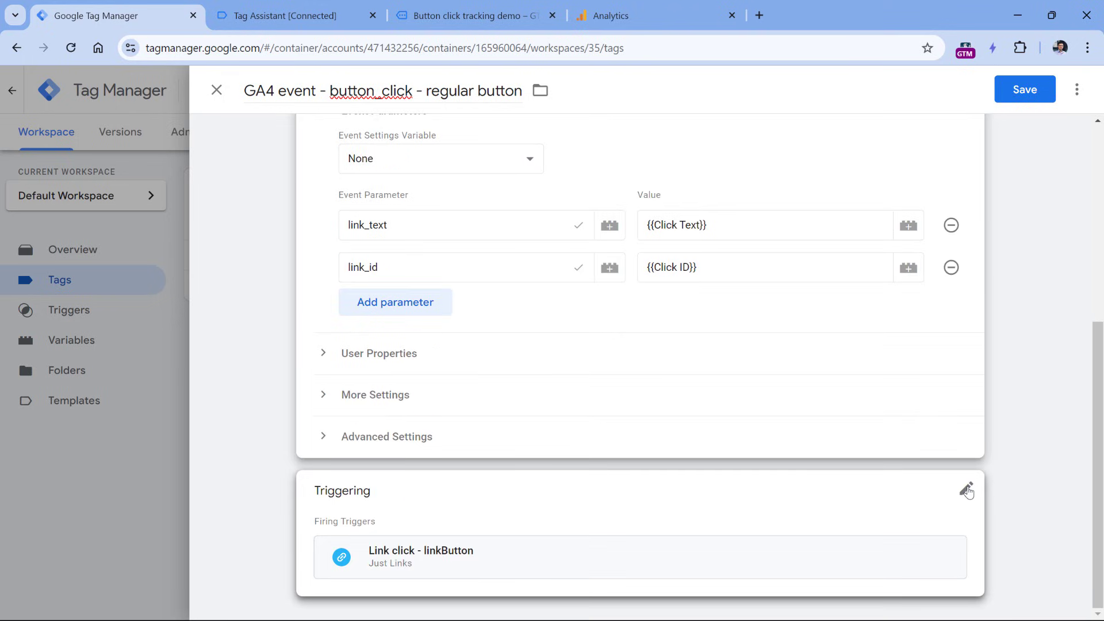
{"action": "left_click", "coordinate": [966, 491]}
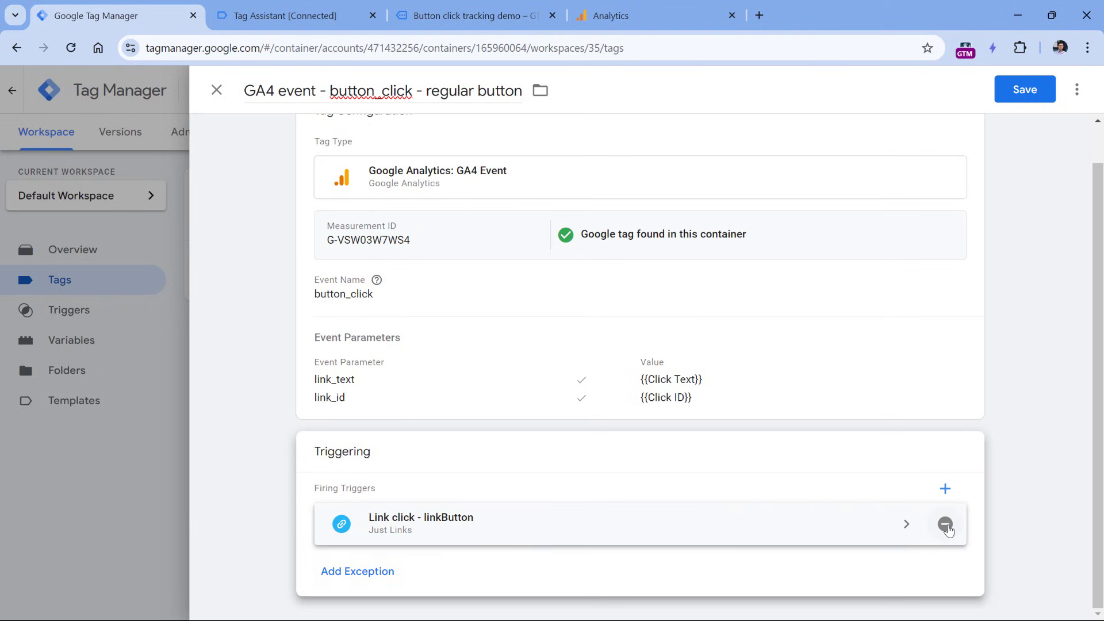
{"action": "left_click", "coordinate": [946, 525]}
{"action": "left_click", "coordinate": [385, 475]}
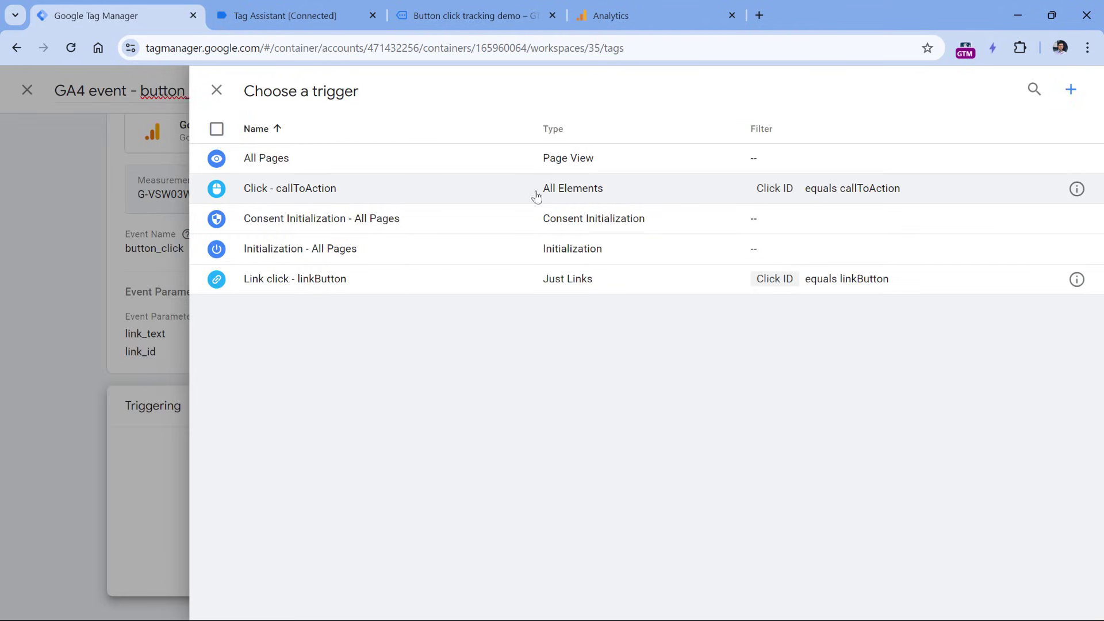
{"action": "left_click", "coordinate": [480, 197]}
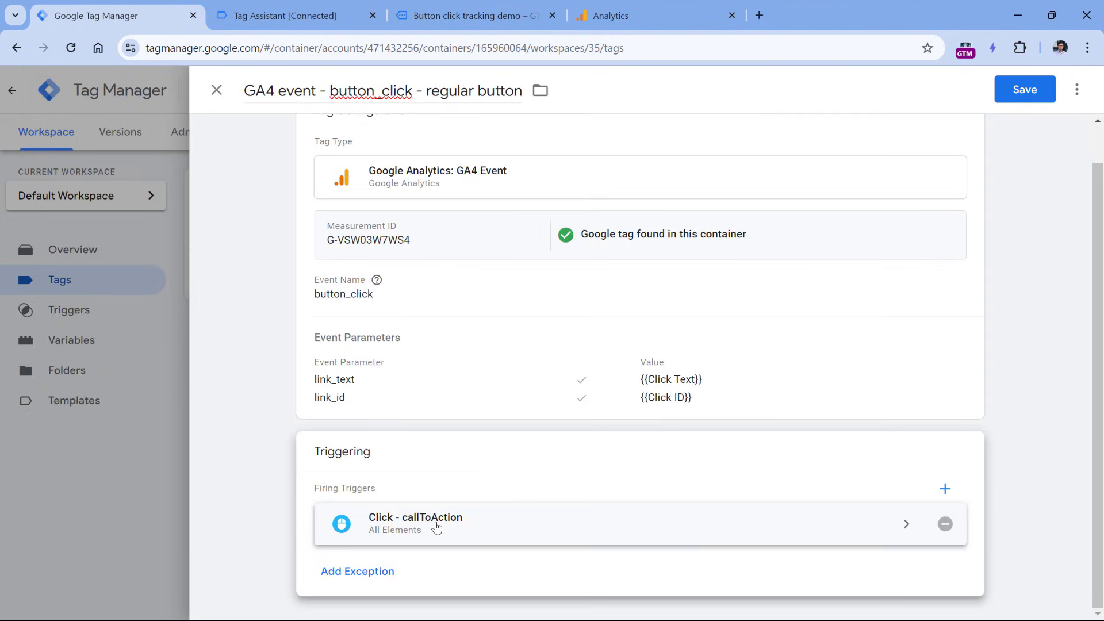
{"action": "left_click", "coordinate": [1019, 90]}
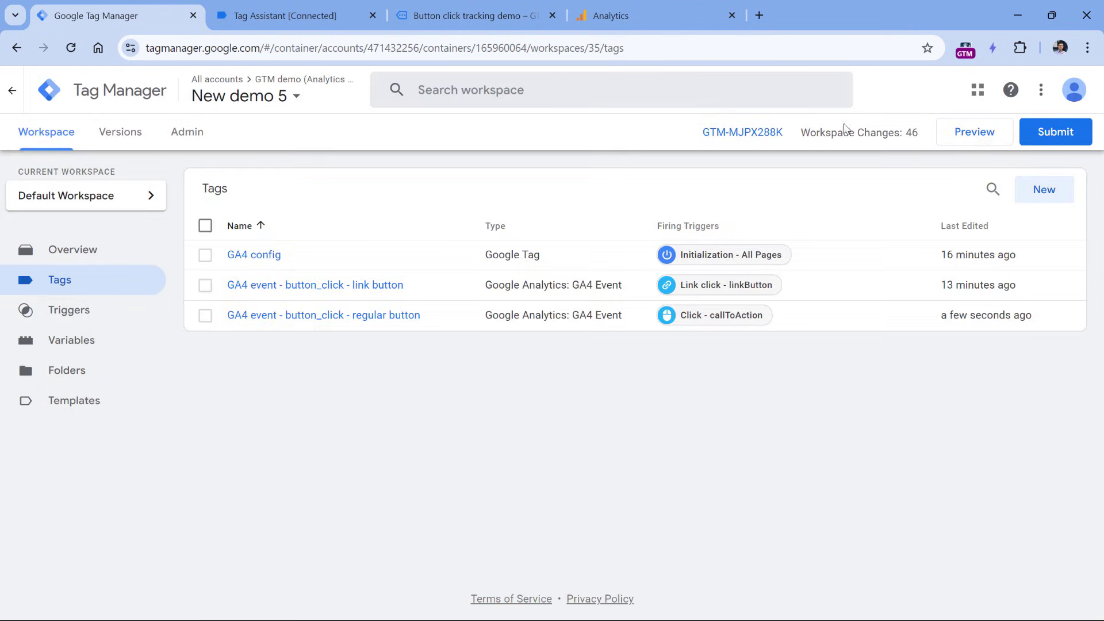
- Restart preview mode with the new tag, continue past the connection notice and go to the demo page
{"action": "left_click", "coordinate": [976, 138]}
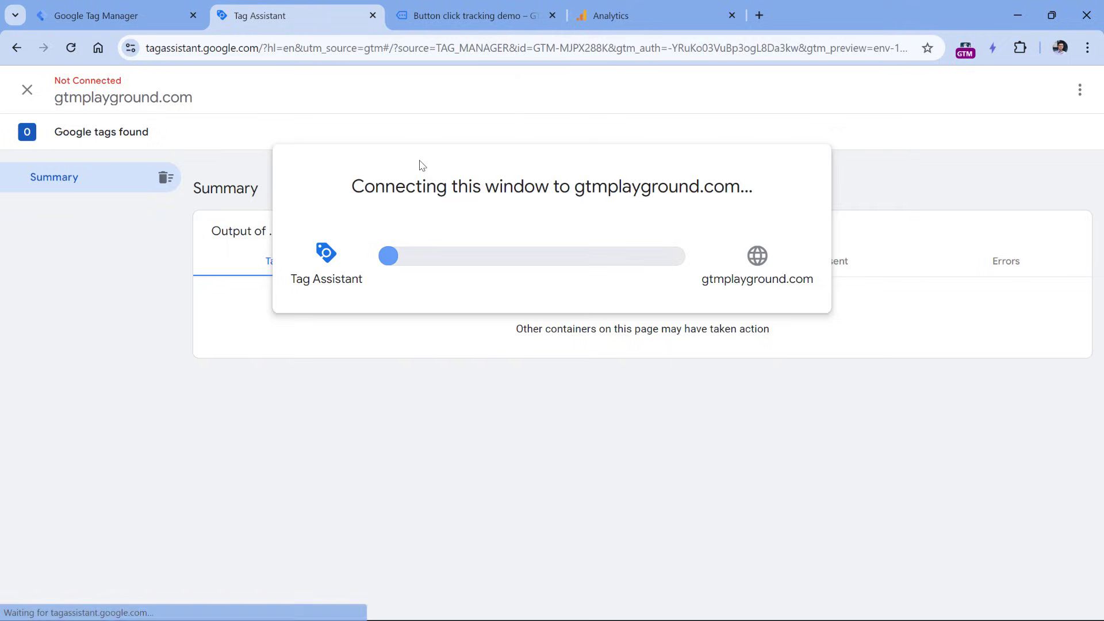
{"action": "left_click", "coordinate": [552, 352]}
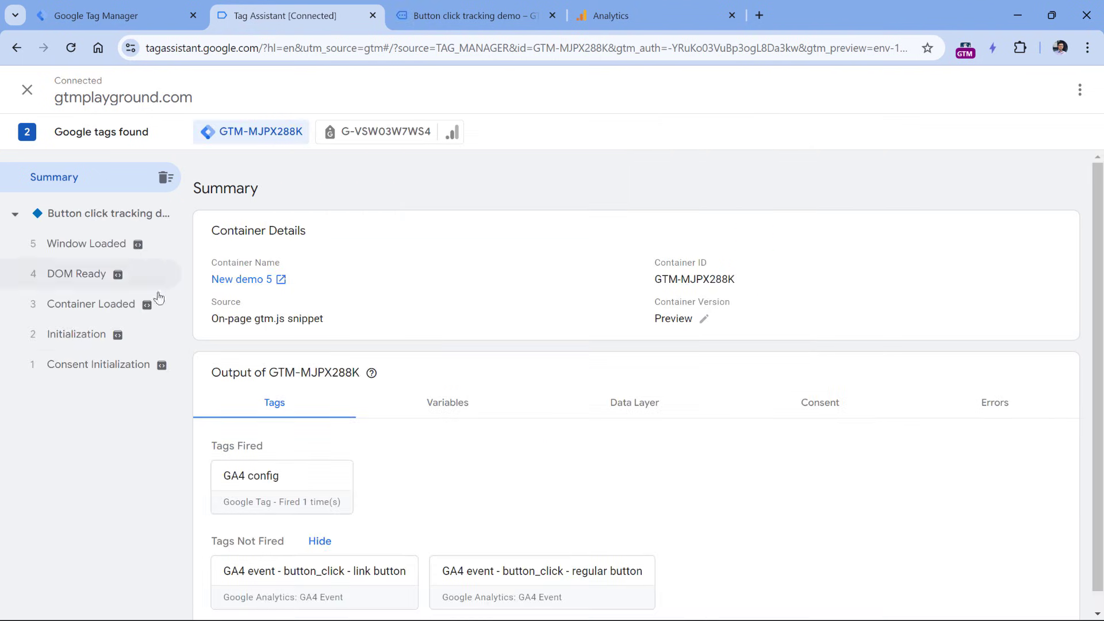
{"action": "left_click", "coordinate": [477, 17]}
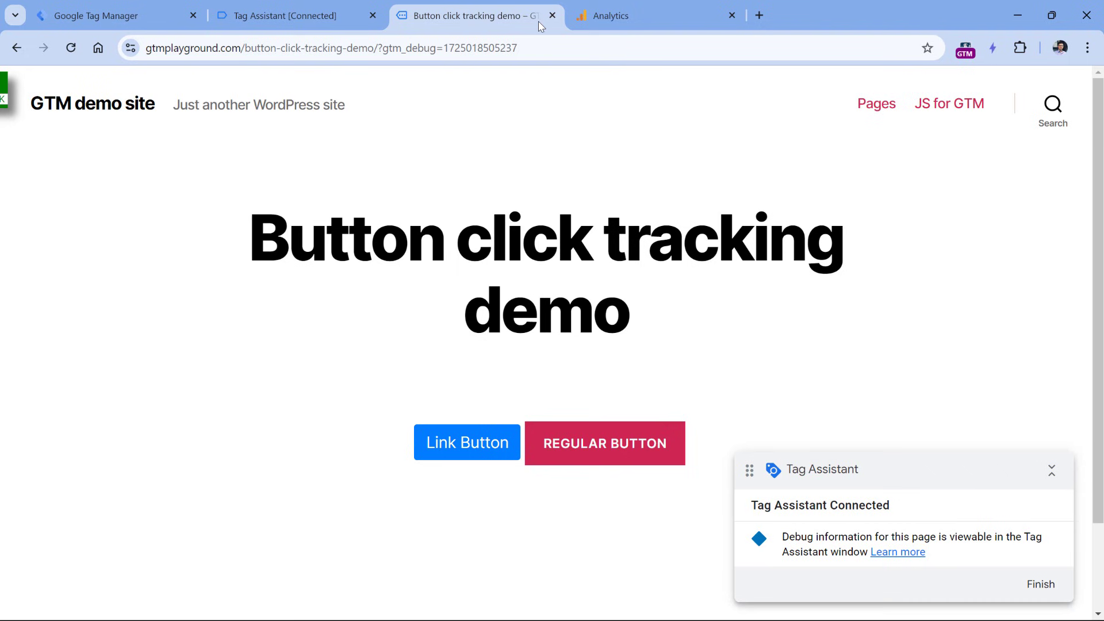
- Activate the Regular Button on the demo page and open the resulting Click event in Tag Assistant to check its fired tags
{"action": "left_click", "coordinate": [605, 447]}
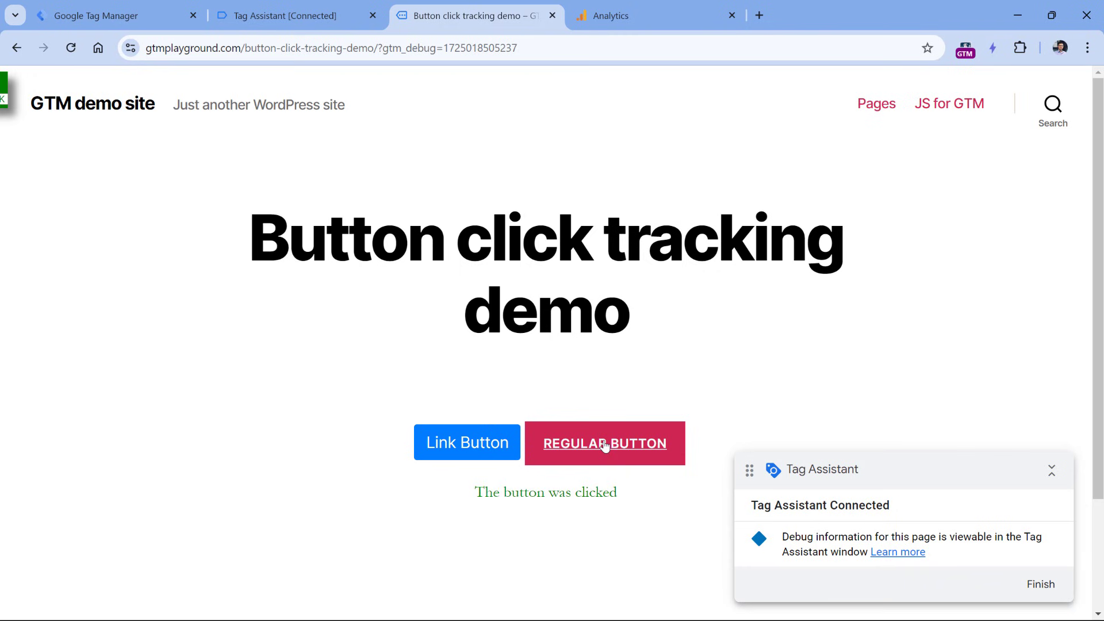
{"action": "left_click", "coordinate": [298, 17]}
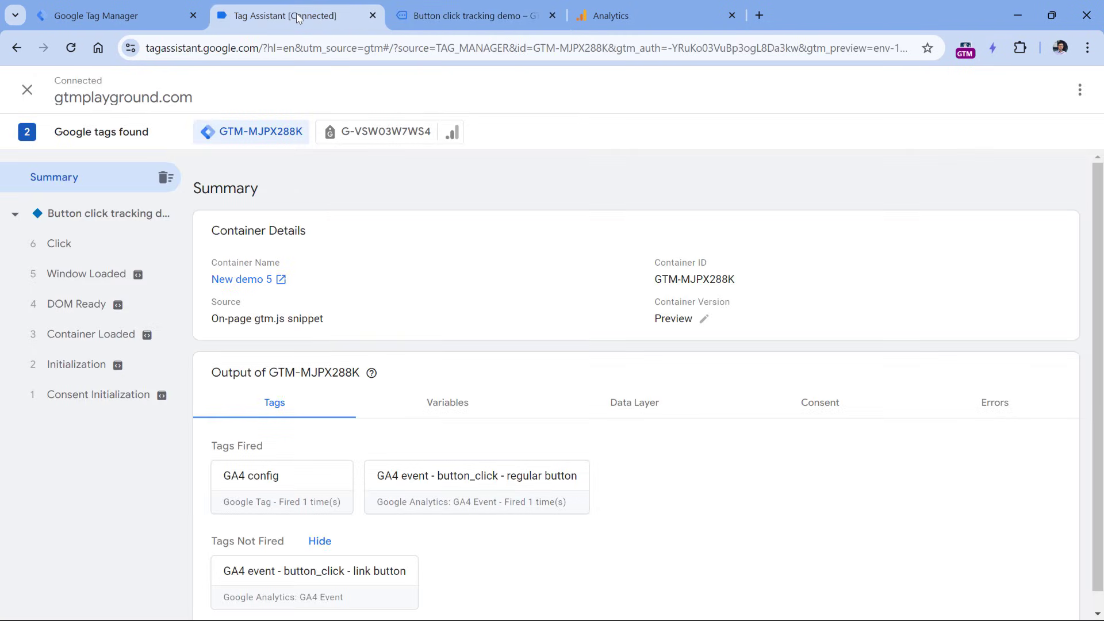
{"action": "left_click", "coordinate": [95, 245]}
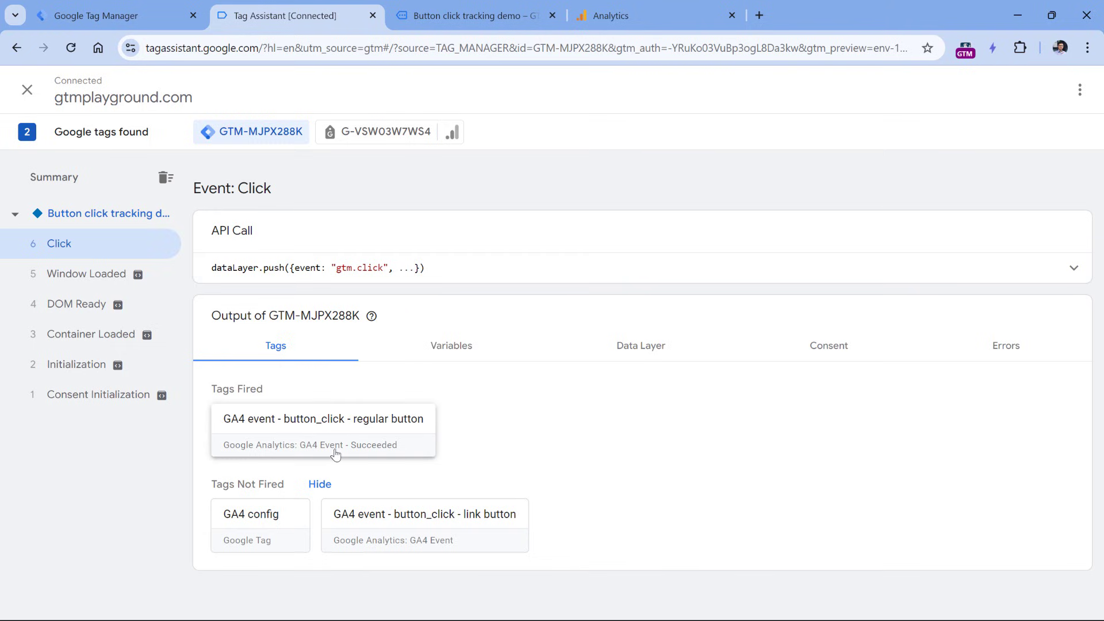
- Open the fired regular button tag's details, display variables as values and examine the link_text and link_id parameters
{"action": "left_click", "coordinate": [320, 421]}
{"action": "left_click", "coordinate": [894, 143]}
{"action": "left_click", "coordinate": [941, 143]}
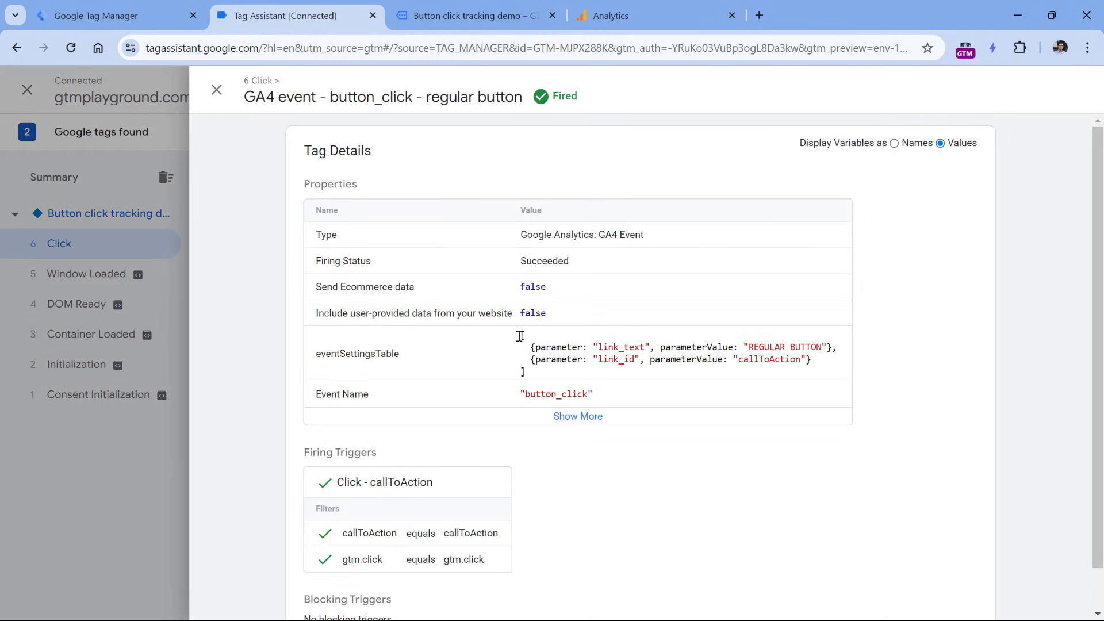
{"action": "left_click_drag", "start_coordinate": [517, 335], "coordinate": [599, 363]}
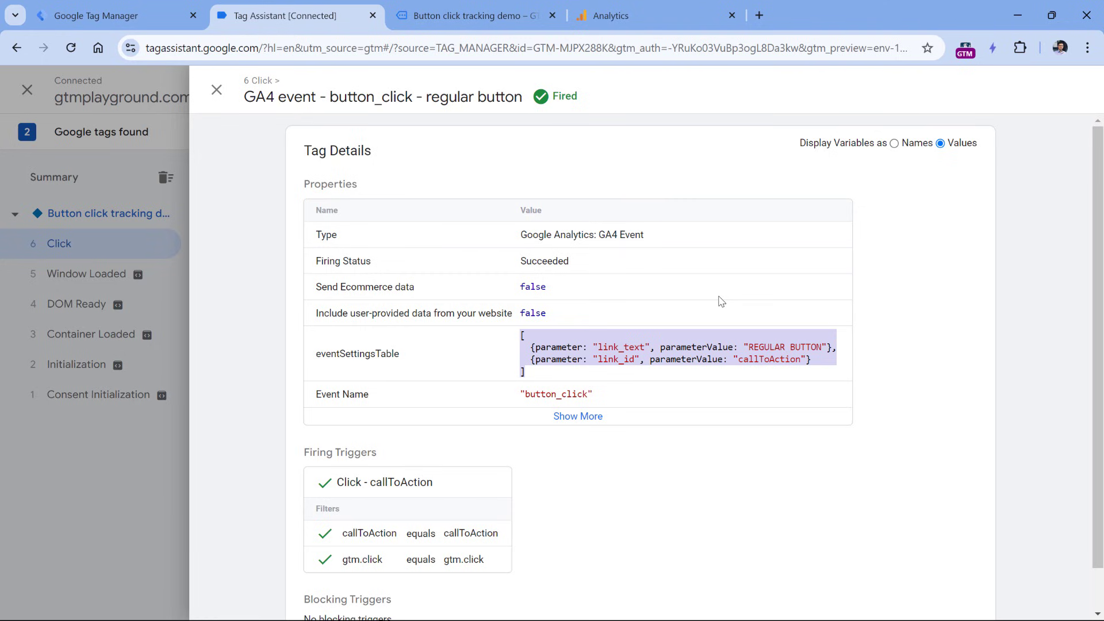
- Switch to Google Analytics DebugView and inspect the link_id and link_text parameters of the latest button_click event
{"action": "left_click", "coordinate": [662, 17]}
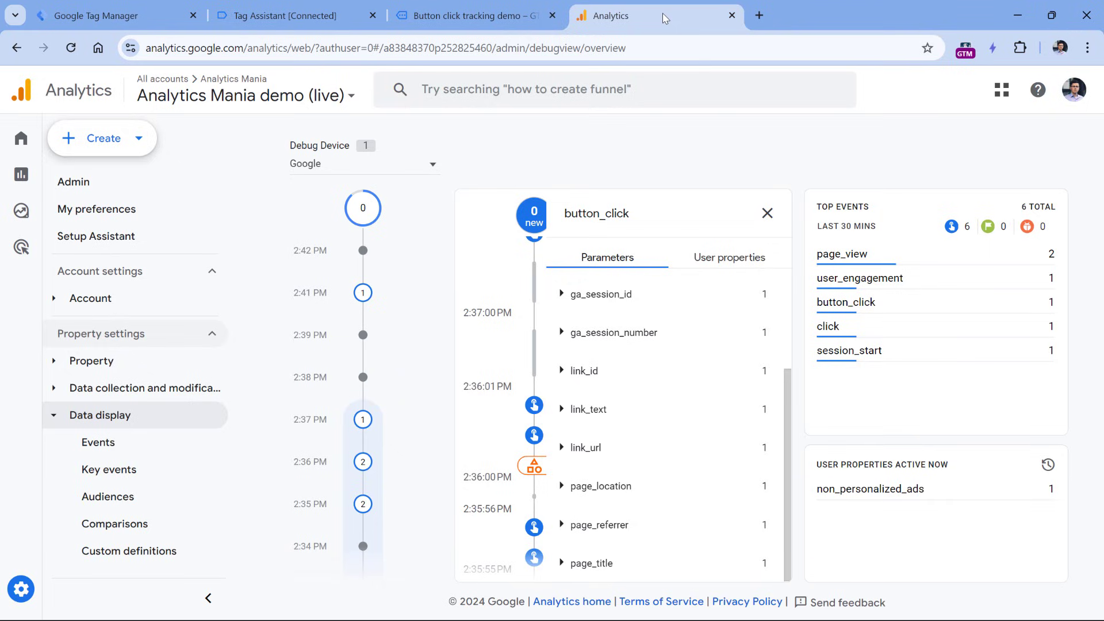
{"action": "left_click", "coordinate": [767, 212]}
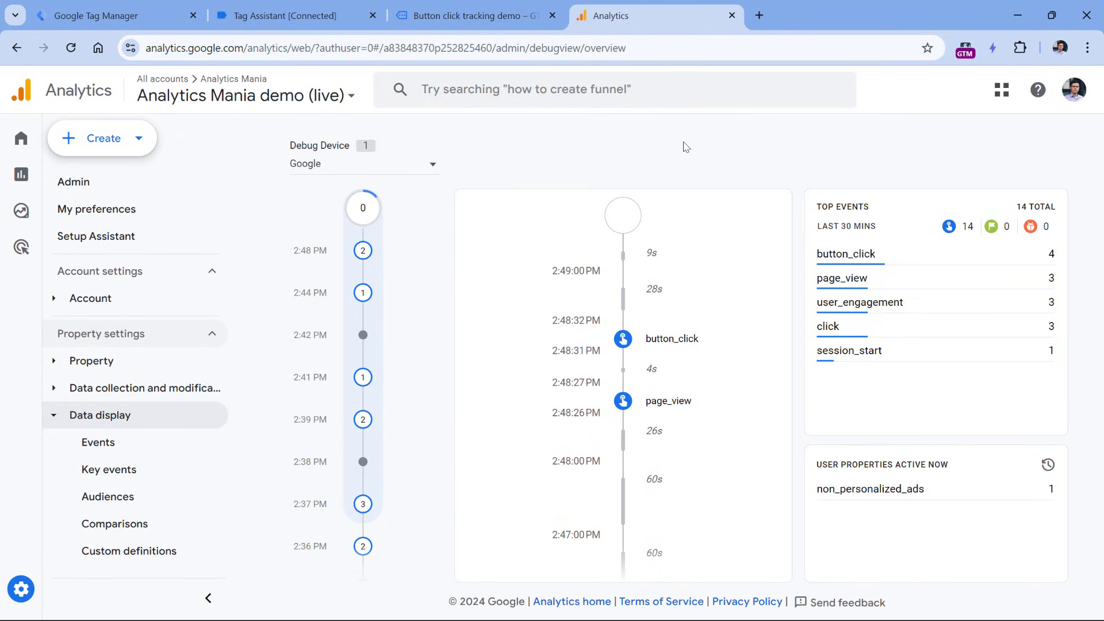
{"action": "left_click", "coordinate": [671, 343]}
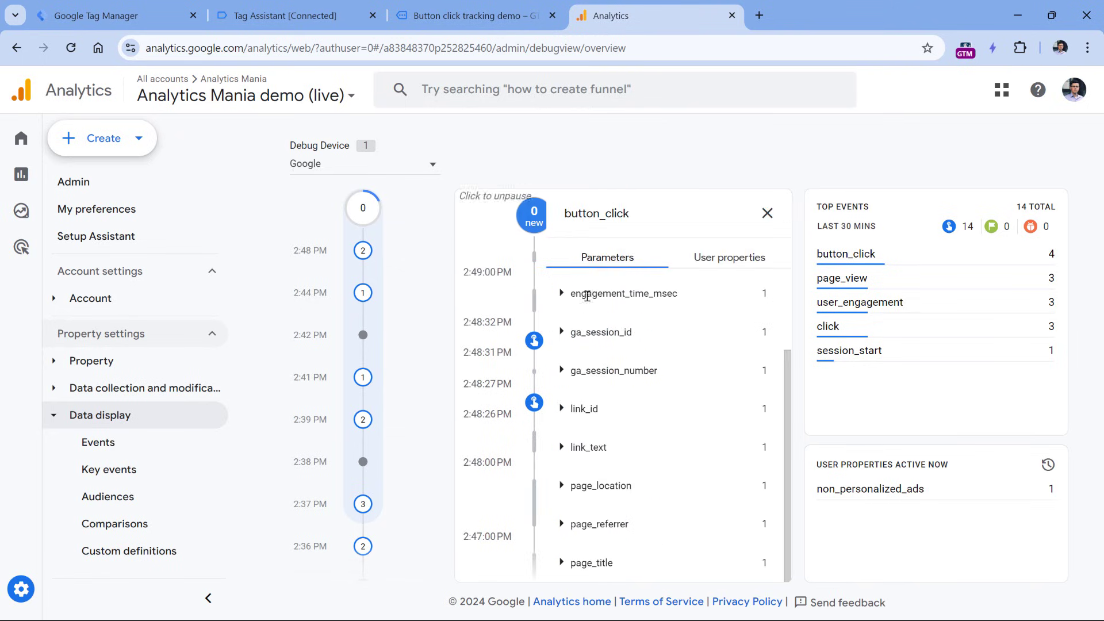
{"action": "left_click", "coordinate": [562, 410]}
{"action": "left_click", "coordinate": [562, 410]}
{"action": "left_click", "coordinate": [561, 449]}
{"action": "left_click", "coordinate": [561, 449]}
{"action": "left_click", "coordinate": [767, 213]}
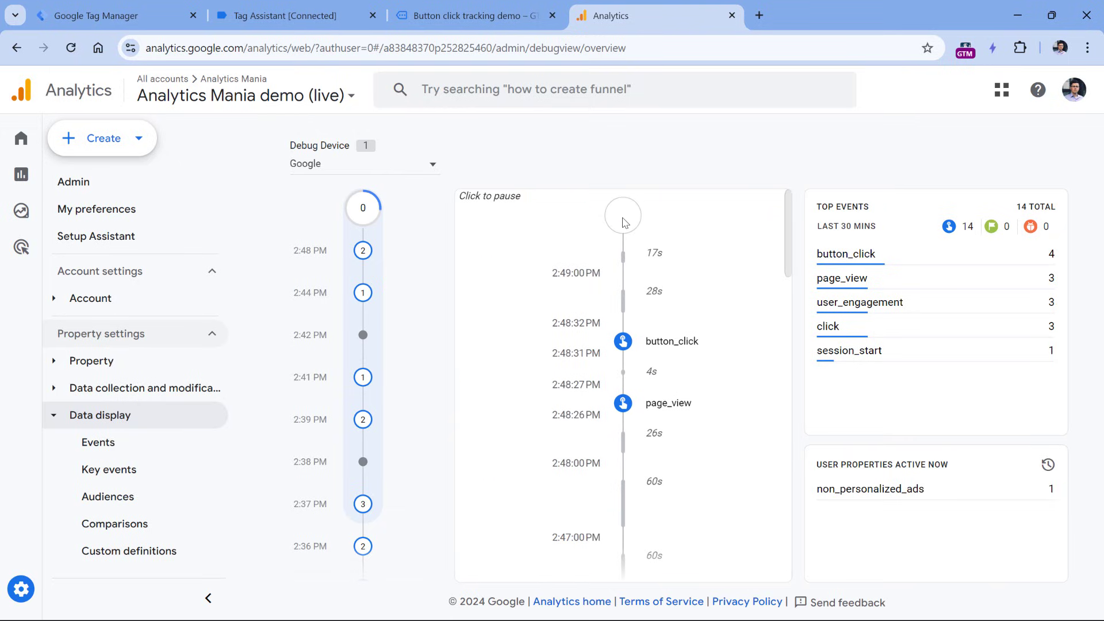
- Switch to Google Tag Manager and start submitting the workspace changes under the version name "button click tracking"
{"action": "left_click", "coordinate": [77, 6]}
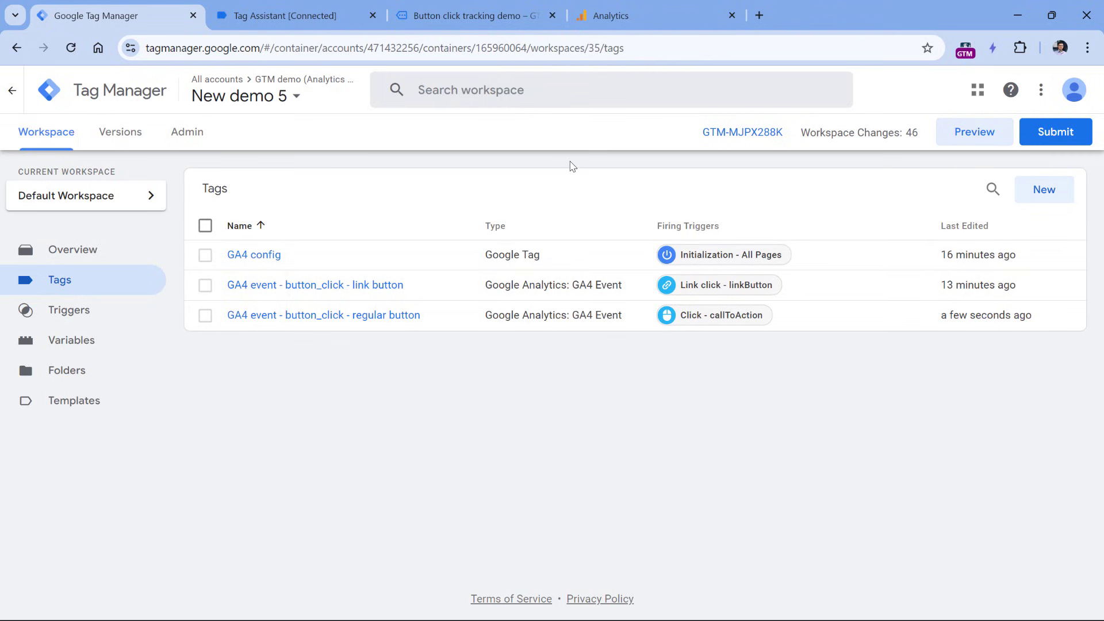
{"action": "left_click", "coordinate": [1061, 137]}
{"action": "left_click", "coordinate": [380, 261]}
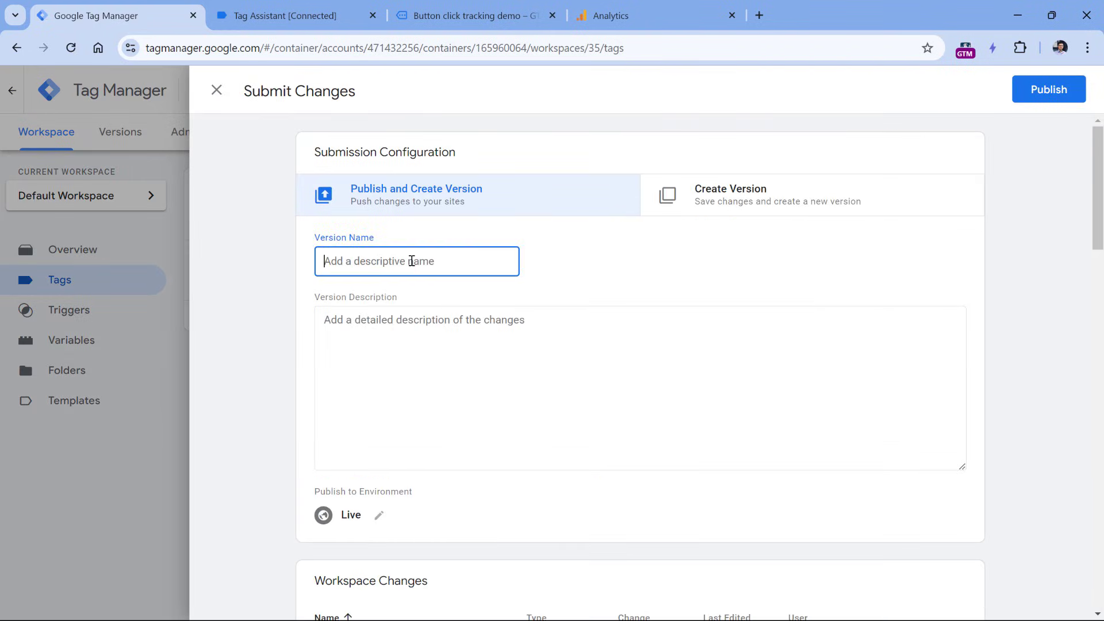
{"action": "type", "text": "button click tracking"}
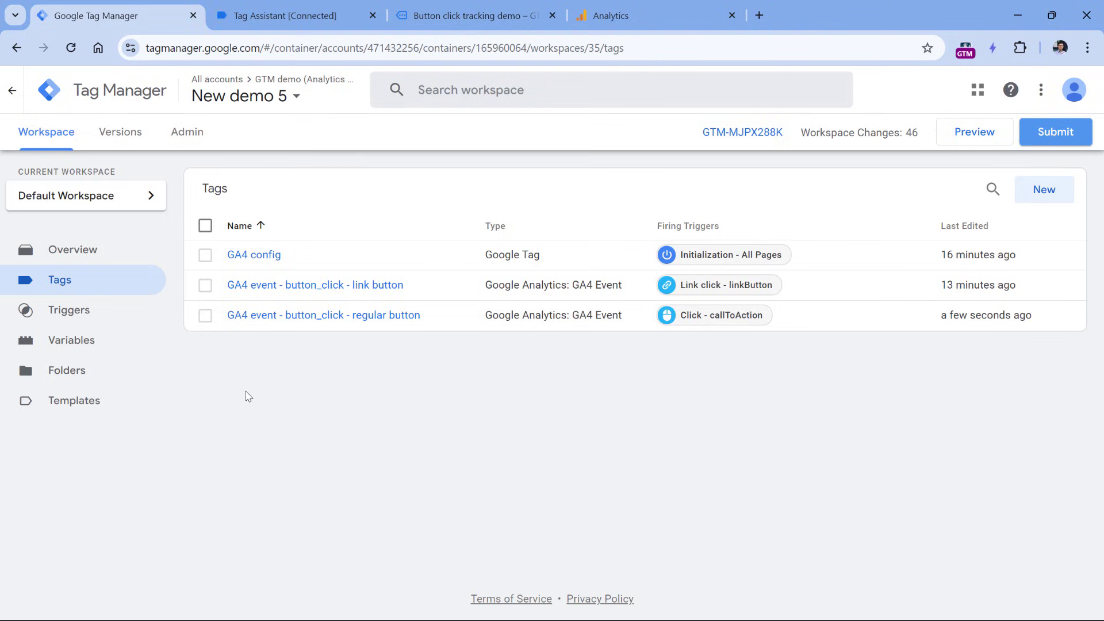
- Switch to Google Analytics and import the predefined Link text and Event name dimensions into the free form exploration
{"action": "key", "text": "ctrl+4"}
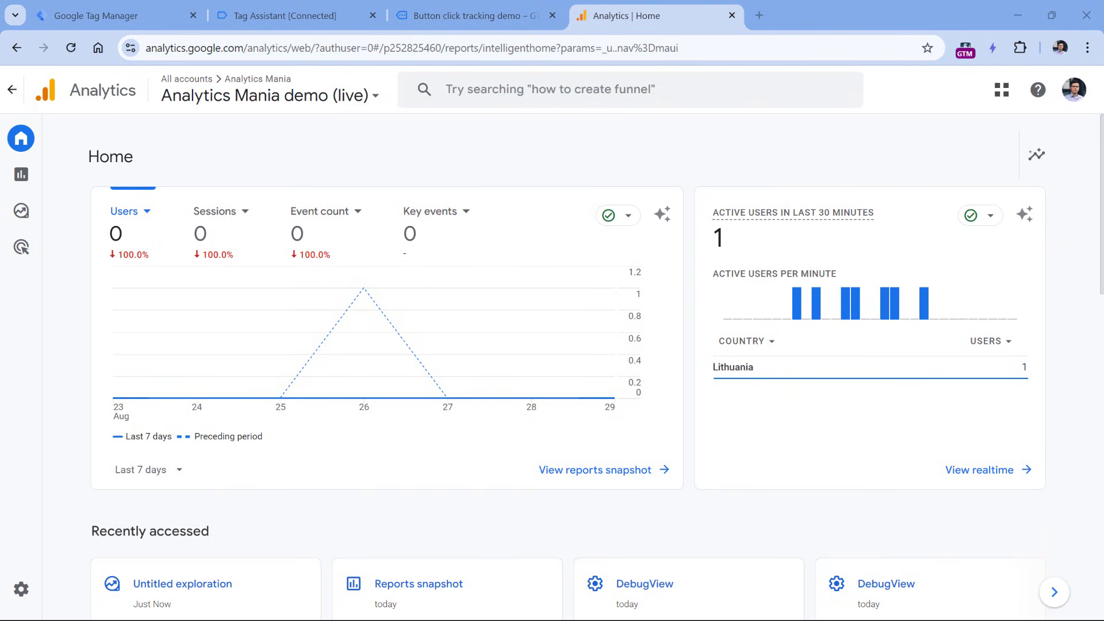
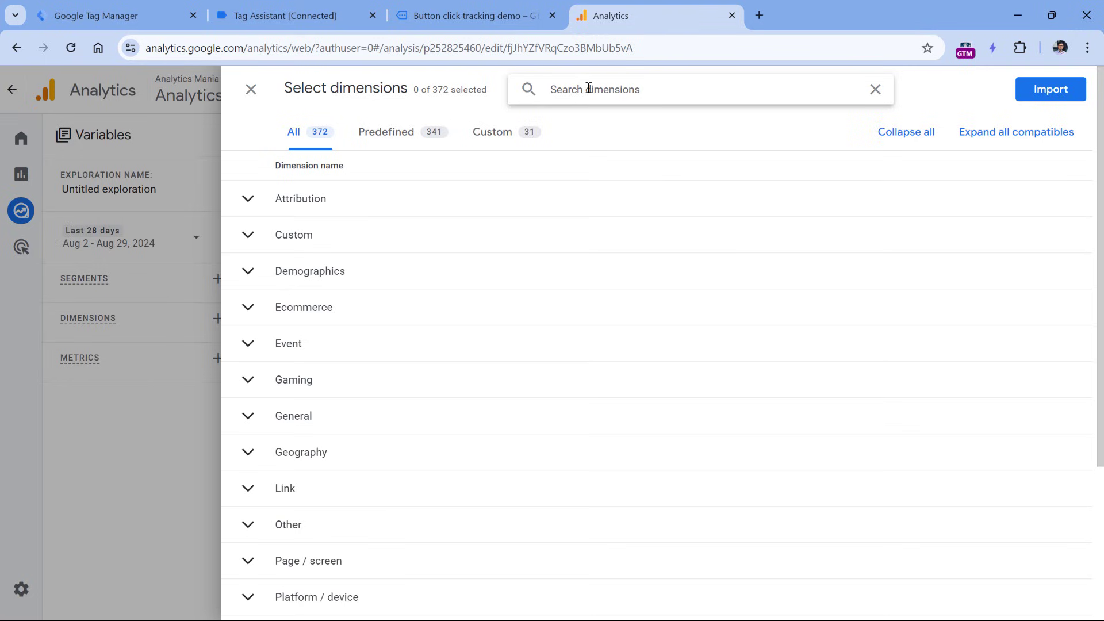
{"action": "left_click", "coordinate": [575, 198]}
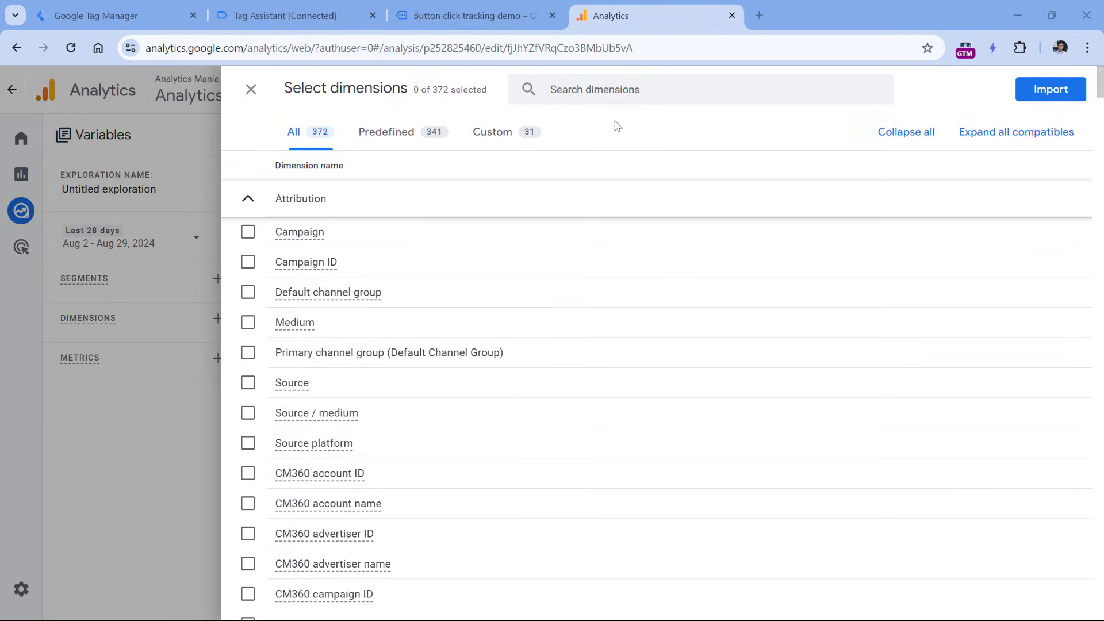
{"action": "left_click", "coordinate": [711, 100]}
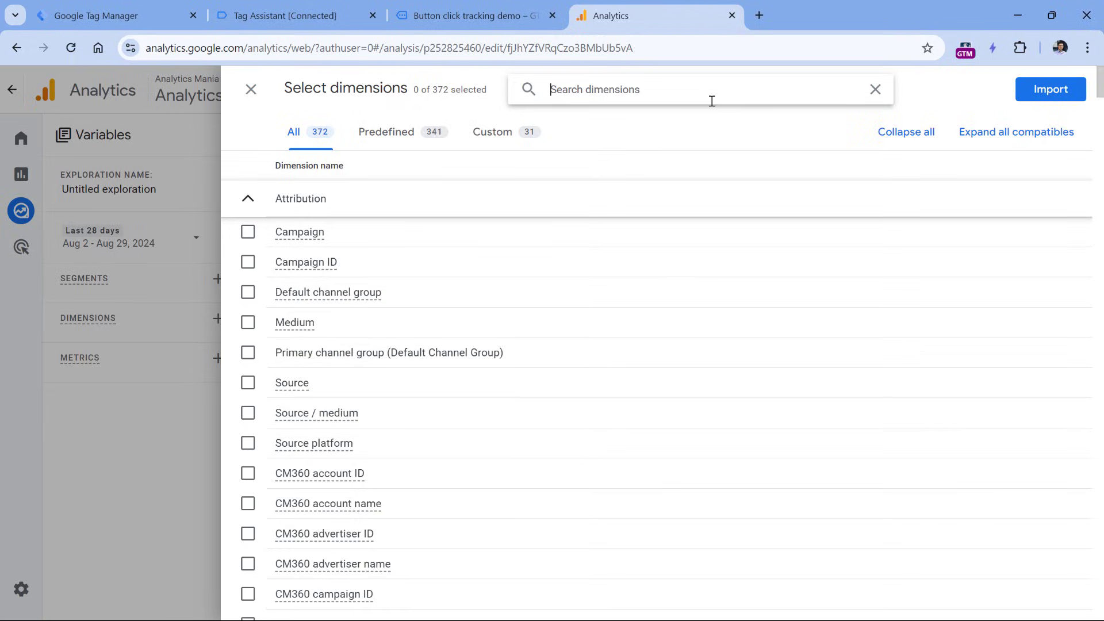
{"action": "type", "text": "link text"}
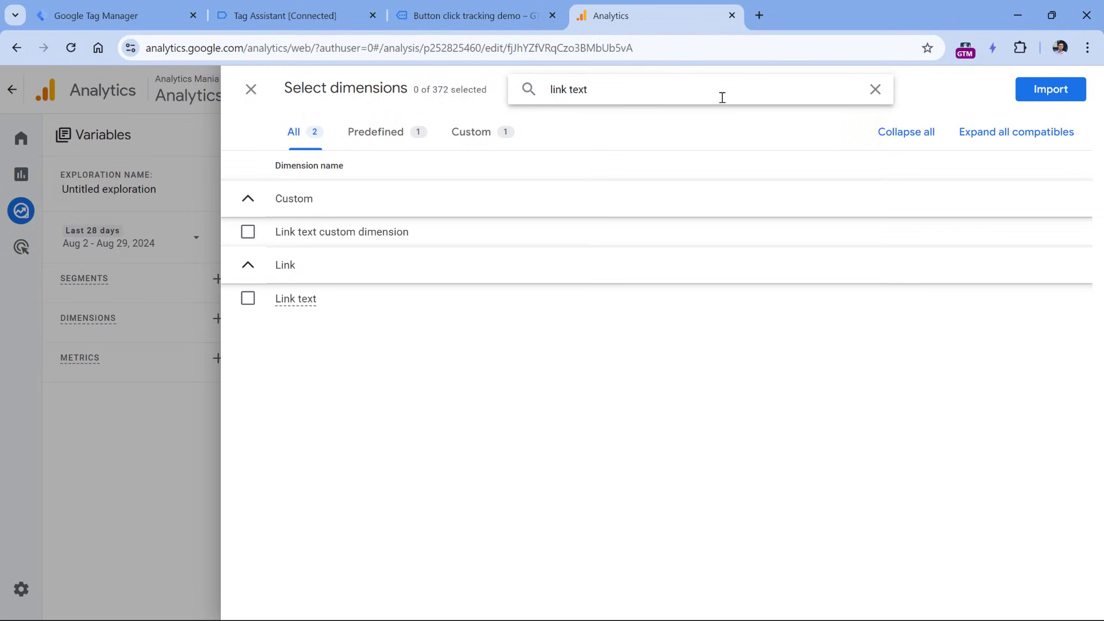
{"action": "left_click", "coordinate": [247, 298]}
{"action": "left_click_drag", "start_coordinate": [551, 89], "coordinate": [587, 89]}
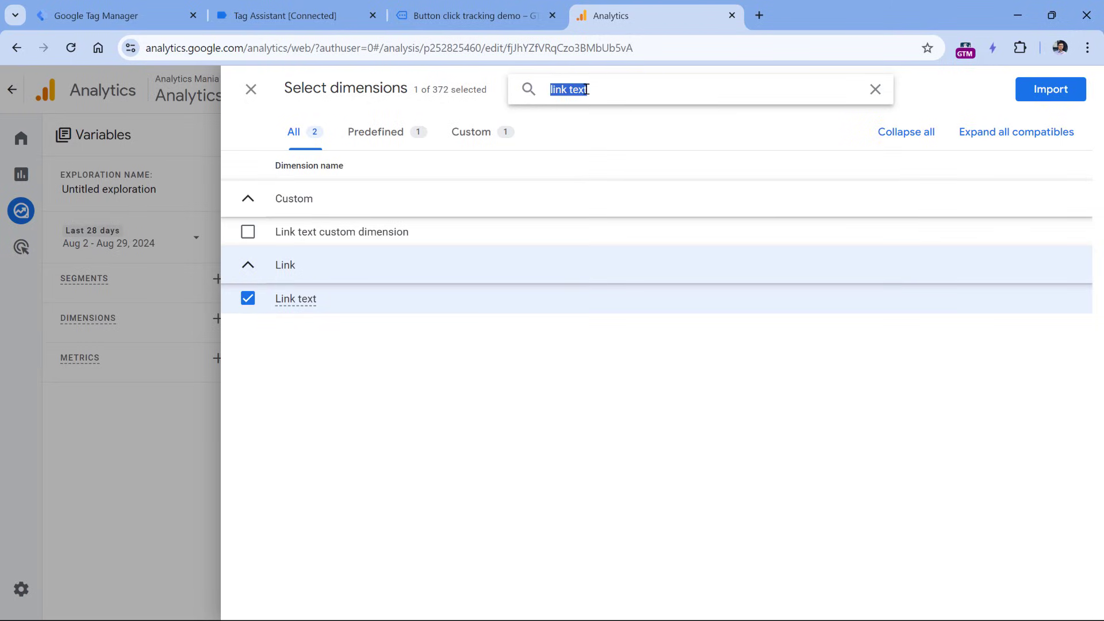
{"action": "type", "text": "event"}
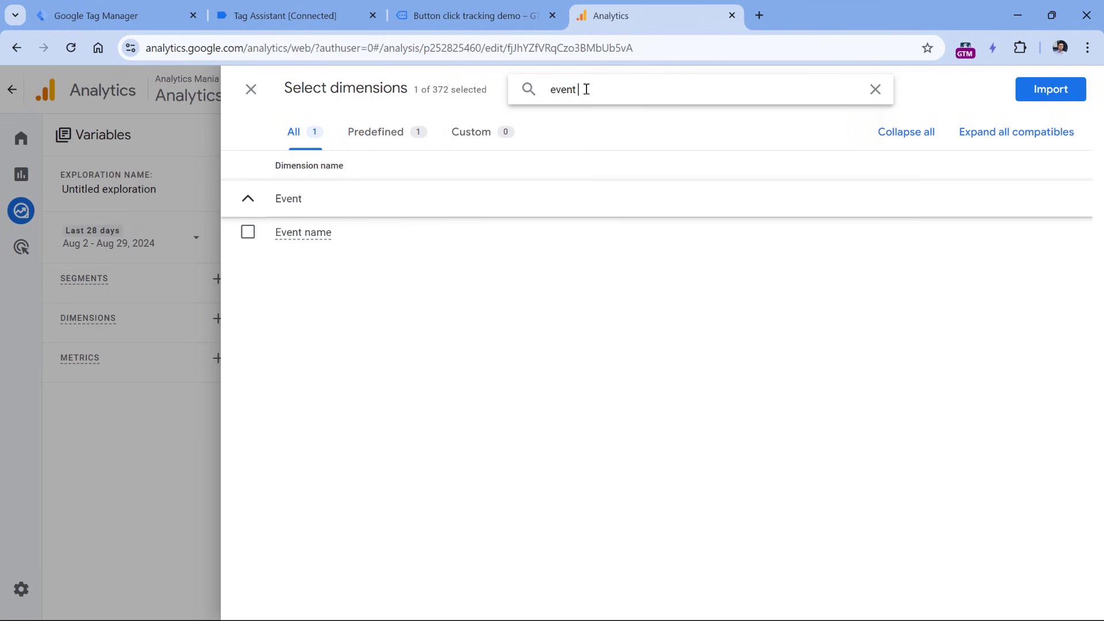
{"action": "left_click", "coordinate": [247, 231]}
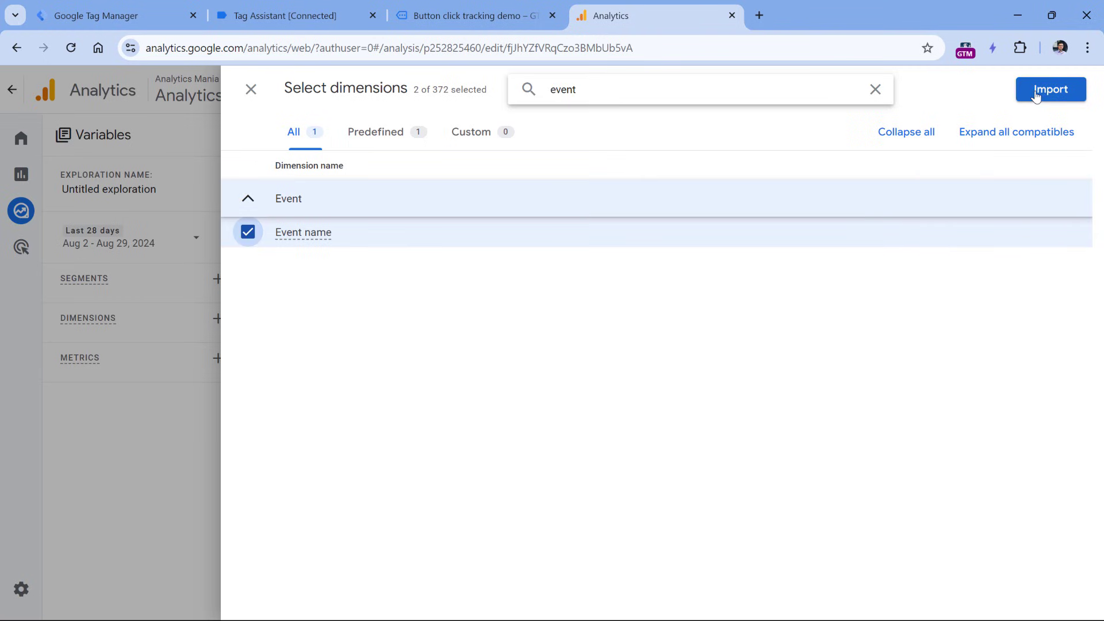
{"action": "left_click", "coordinate": [1035, 92]}
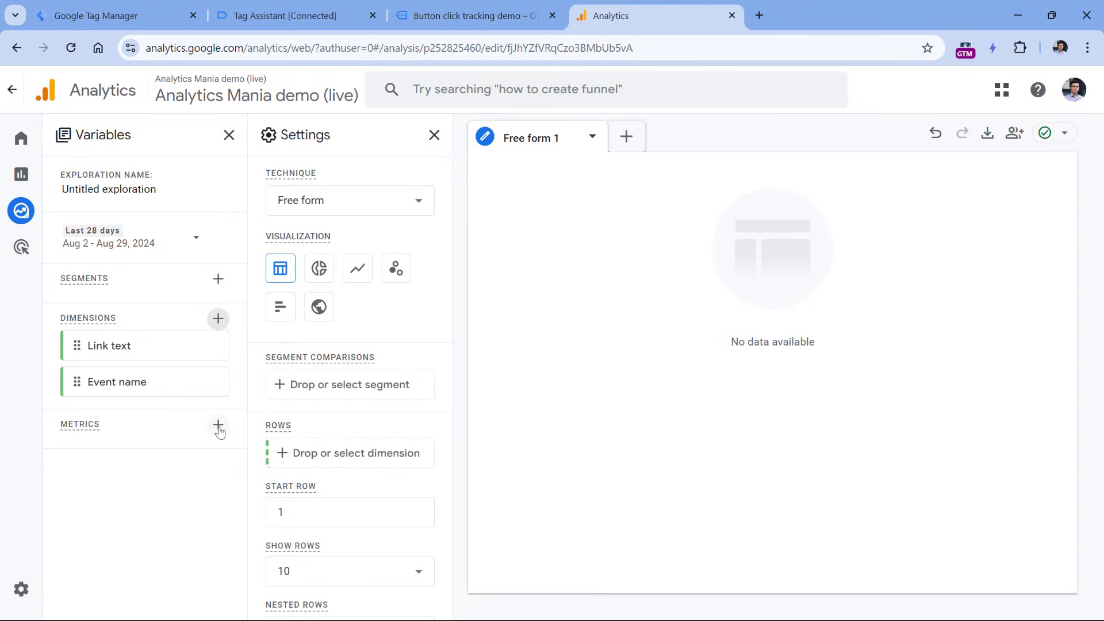
- Import the Event count metric into the exploration
{"action": "left_click", "coordinate": [218, 426]}
{"action": "left_click", "coordinate": [574, 87]}
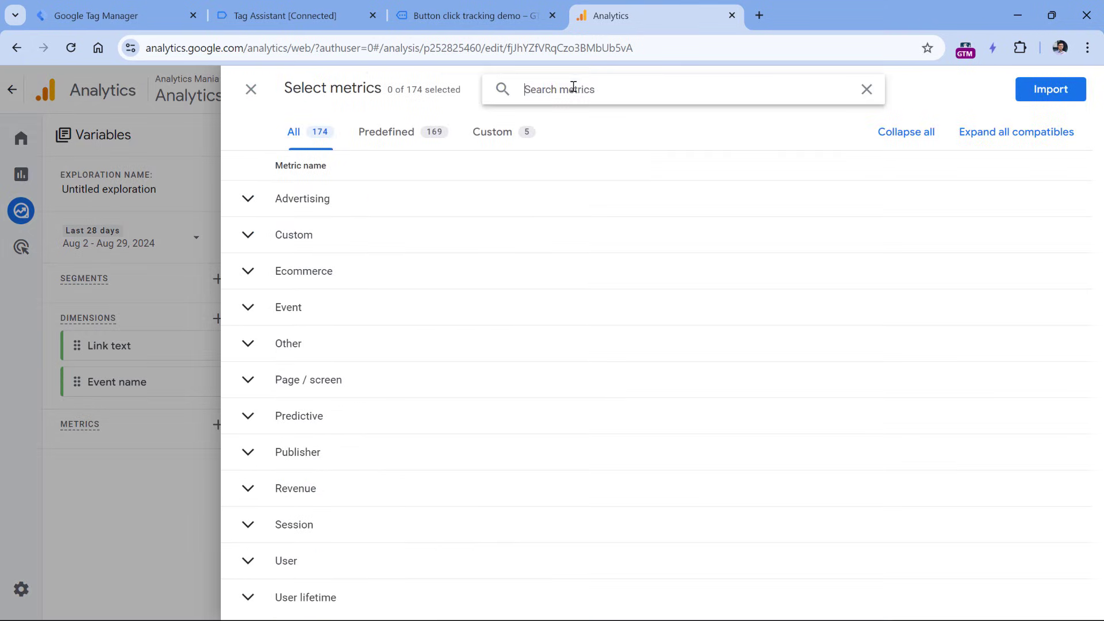
{"action": "type", "text": "event count"}
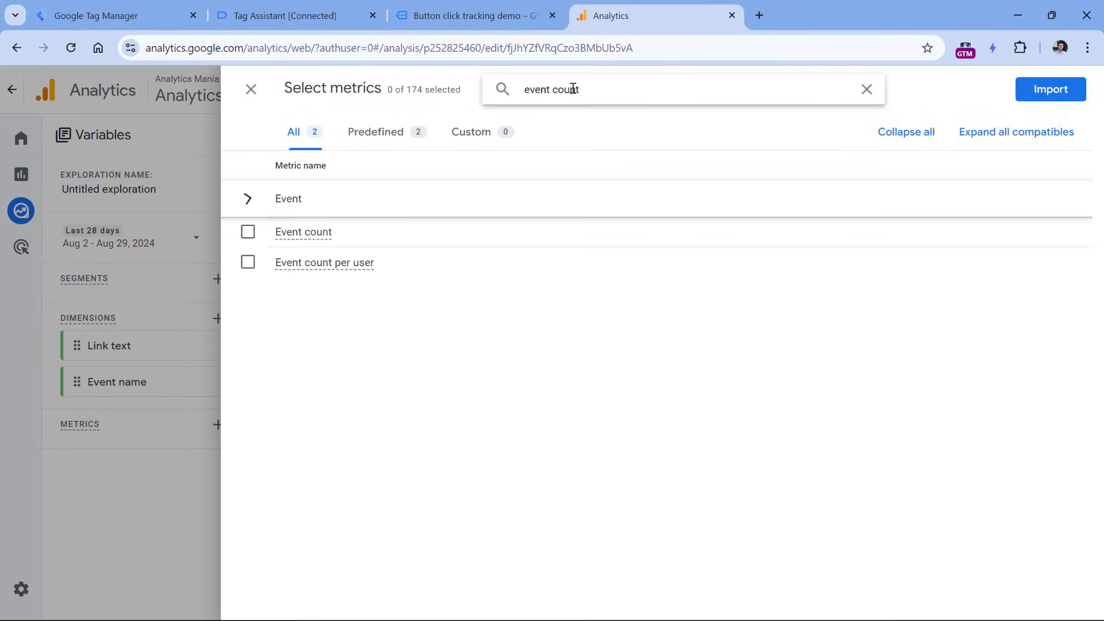
{"action": "left_click", "coordinate": [248, 232]}
{"action": "left_click", "coordinate": [1036, 92]}
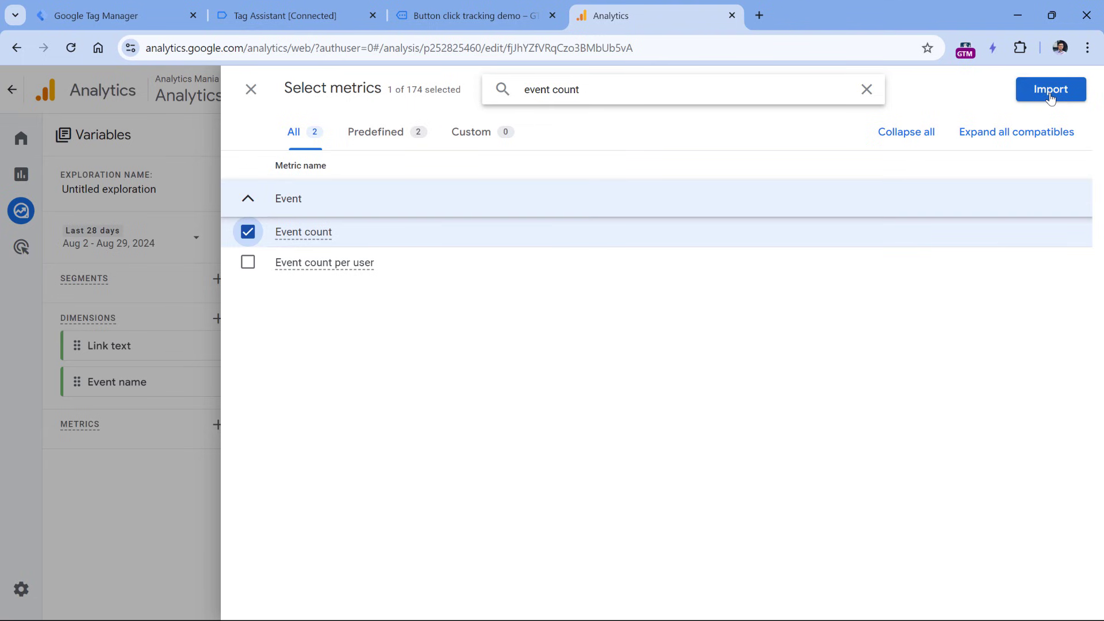
- Add Event count as the exploration's value and Link text as its row dimension
{"action": "scroll", "coordinate": [351, 345], "scroll_direction": "down", "scroll_amount": 7}
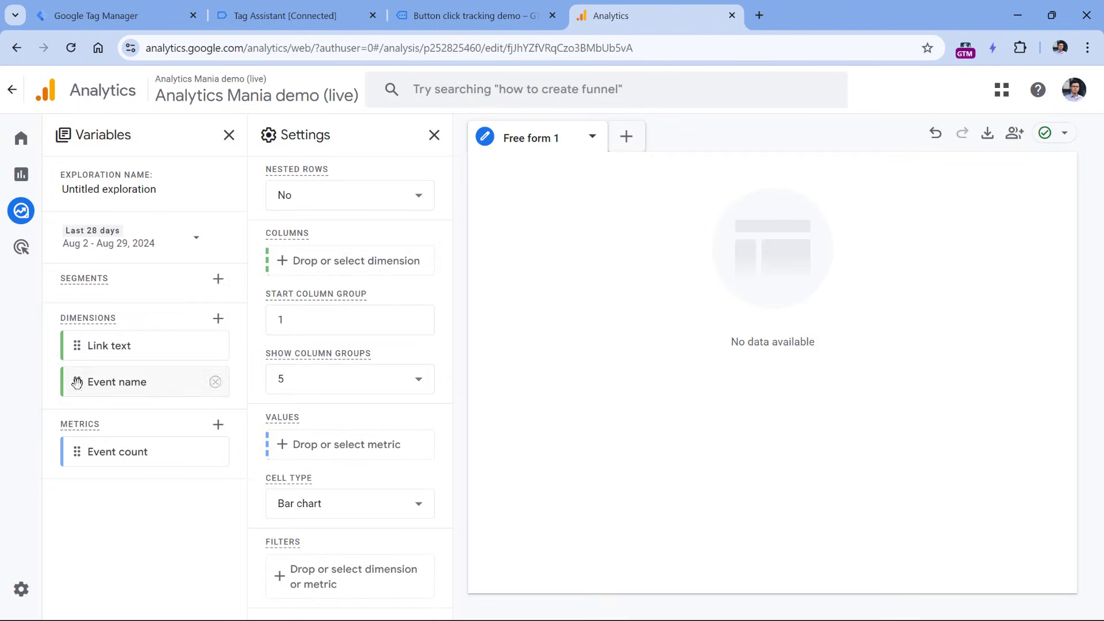
{"action": "double_click", "coordinate": [130, 460]}
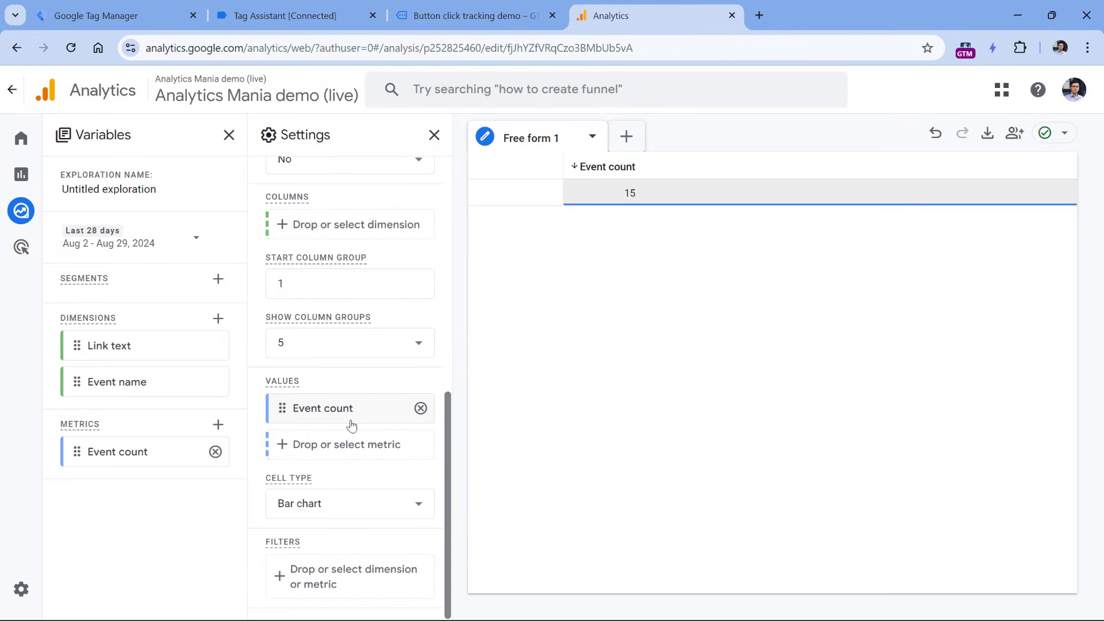
{"action": "double_click", "coordinate": [130, 346]}
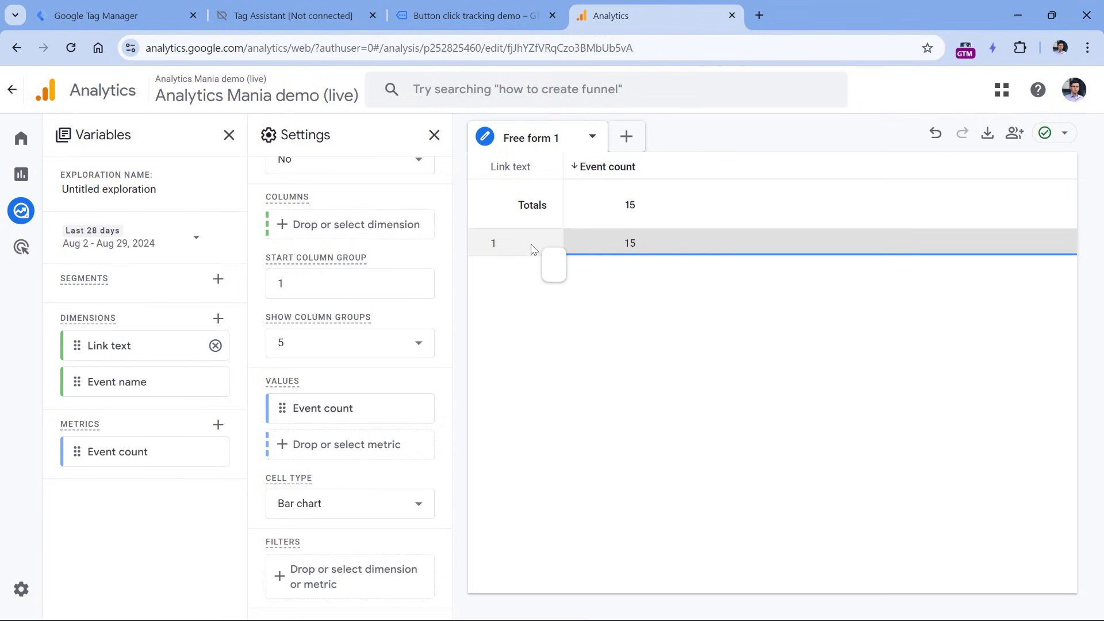
- Set the exploration's date range to the last 12 months
{"action": "left_click", "coordinate": [154, 243]}
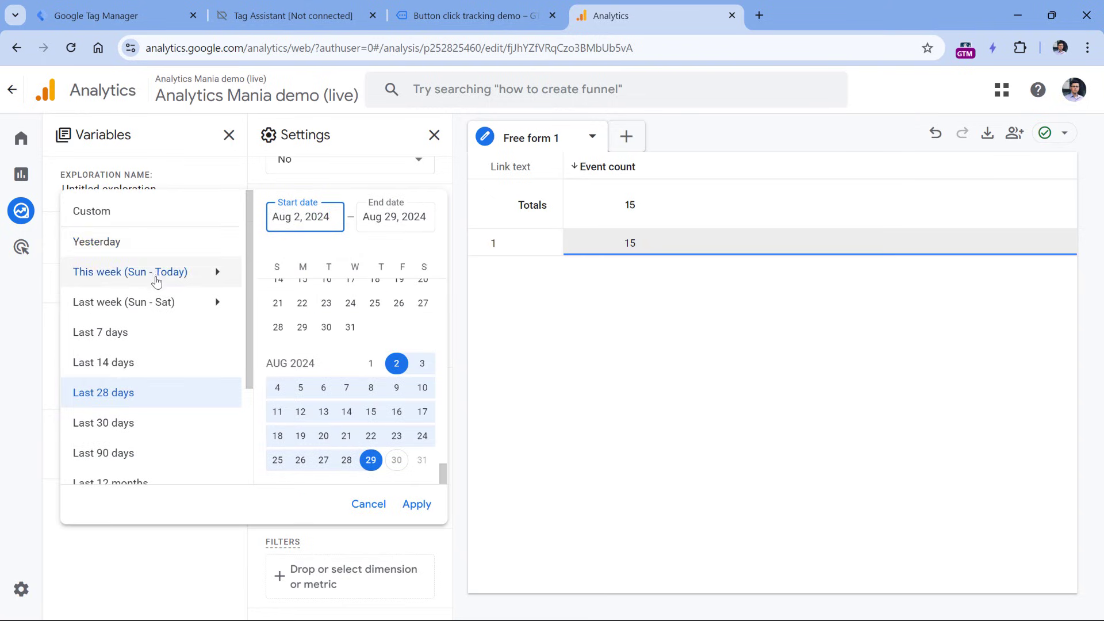
{"action": "scroll", "coordinate": [153, 278], "scroll_direction": "down", "scroll_amount": 3}
{"action": "left_click", "coordinate": [121, 341]}
{"action": "left_click", "coordinate": [415, 503]}
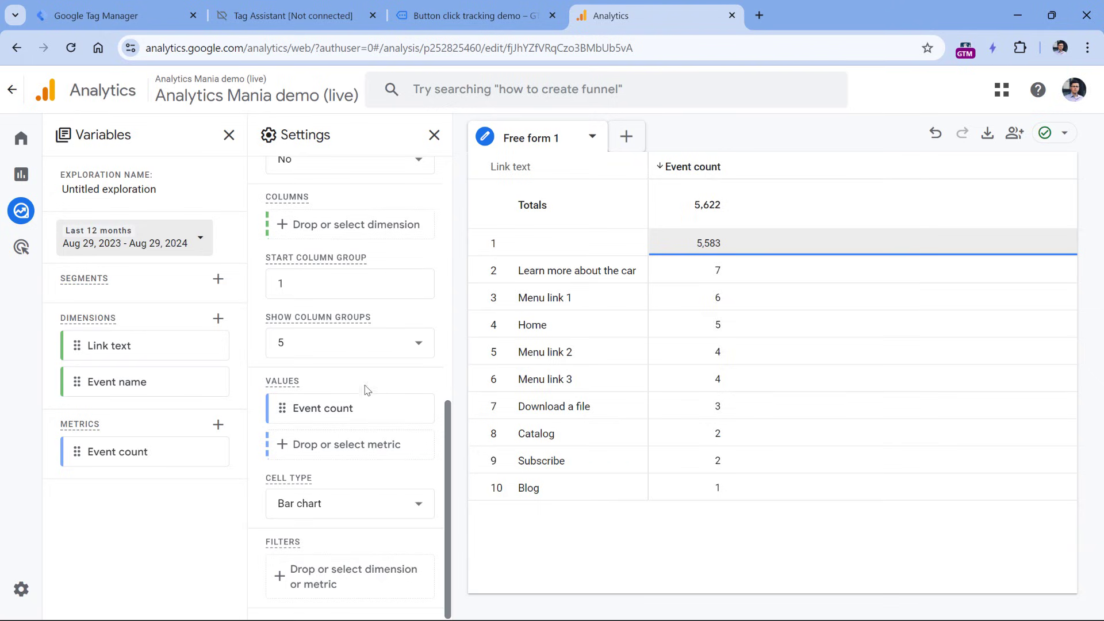
- Filter the exploration to events whose Event name exactly matches link_click
{"action": "left_click", "coordinate": [349, 585]}
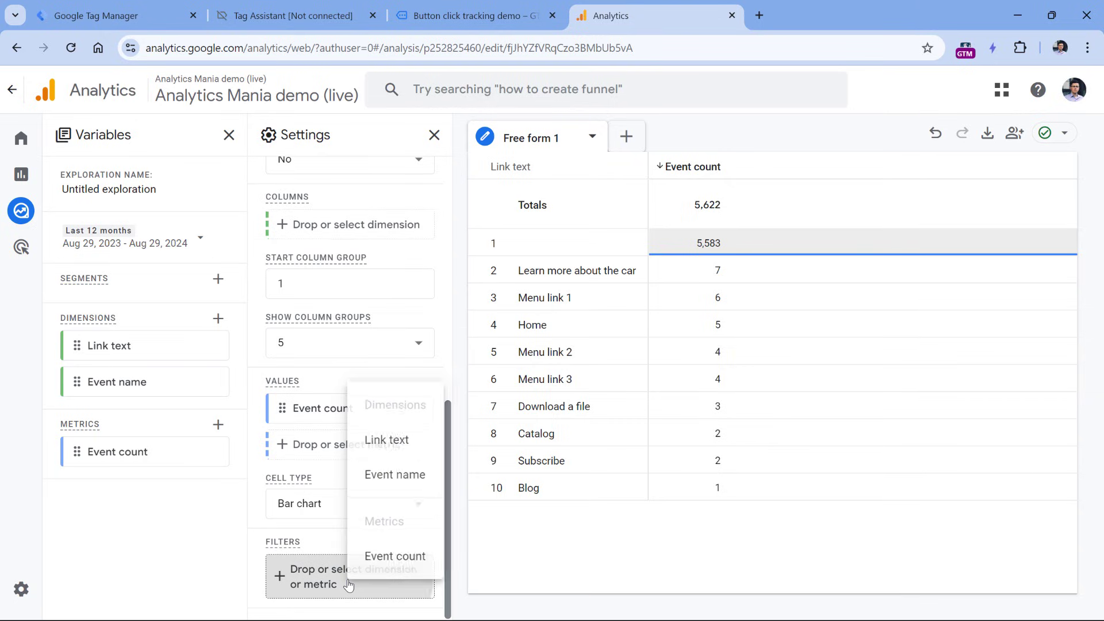
{"action": "left_click", "coordinate": [398, 469]}
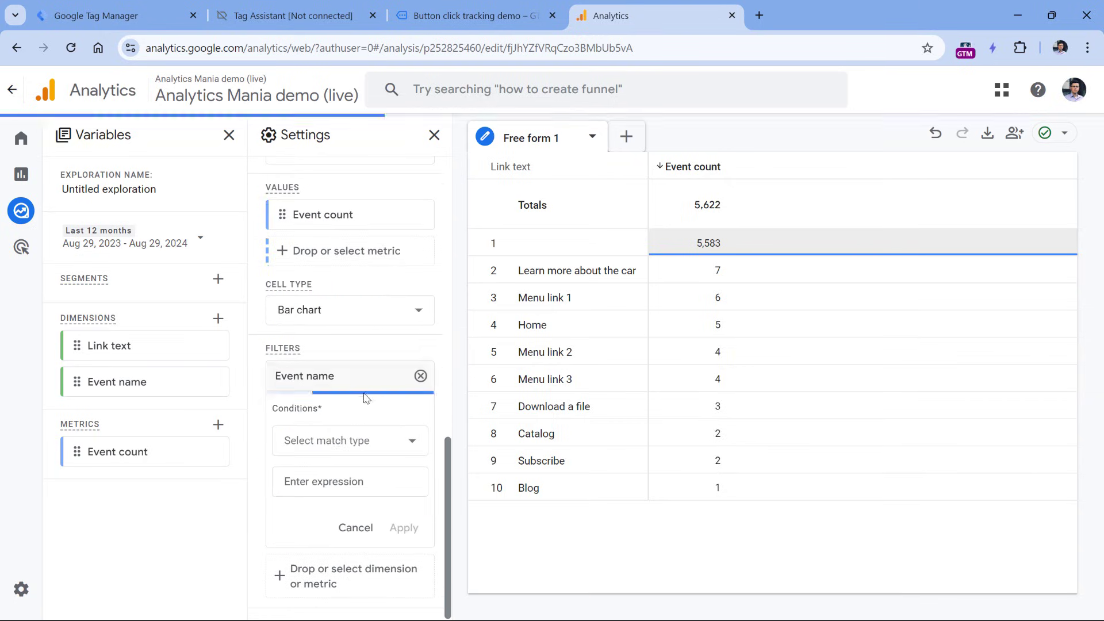
{"action": "left_click", "coordinate": [407, 441]}
{"action": "left_click", "coordinate": [324, 243]}
{"action": "left_click", "coordinate": [353, 481]}
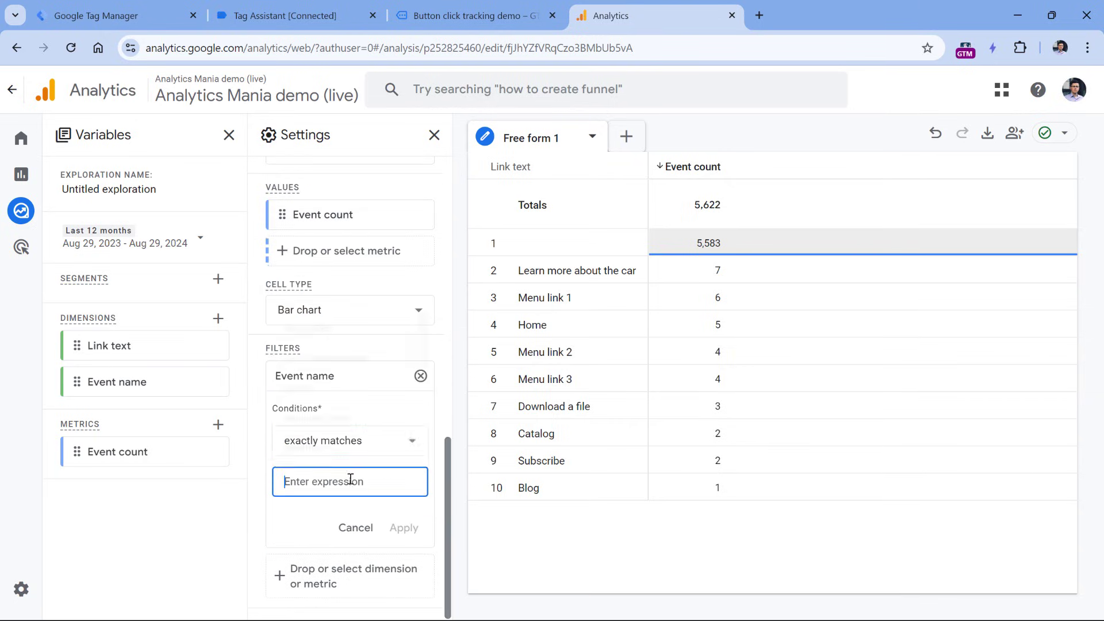
{"action": "type", "text": "link_"}
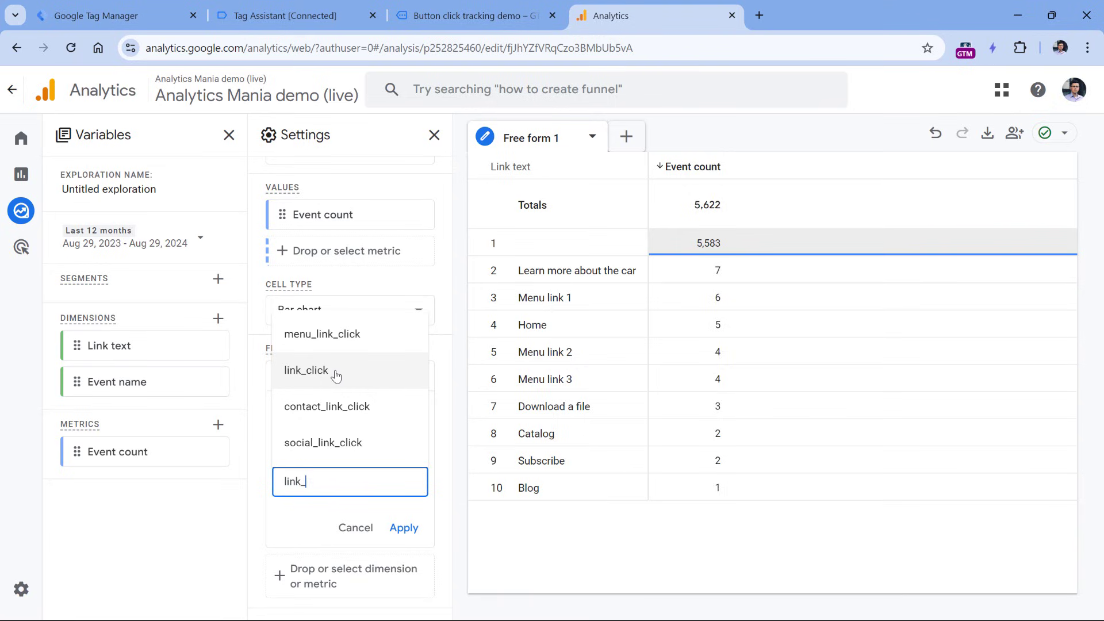
{"action": "left_click", "coordinate": [337, 373]}
{"action": "left_click", "coordinate": [404, 528]}
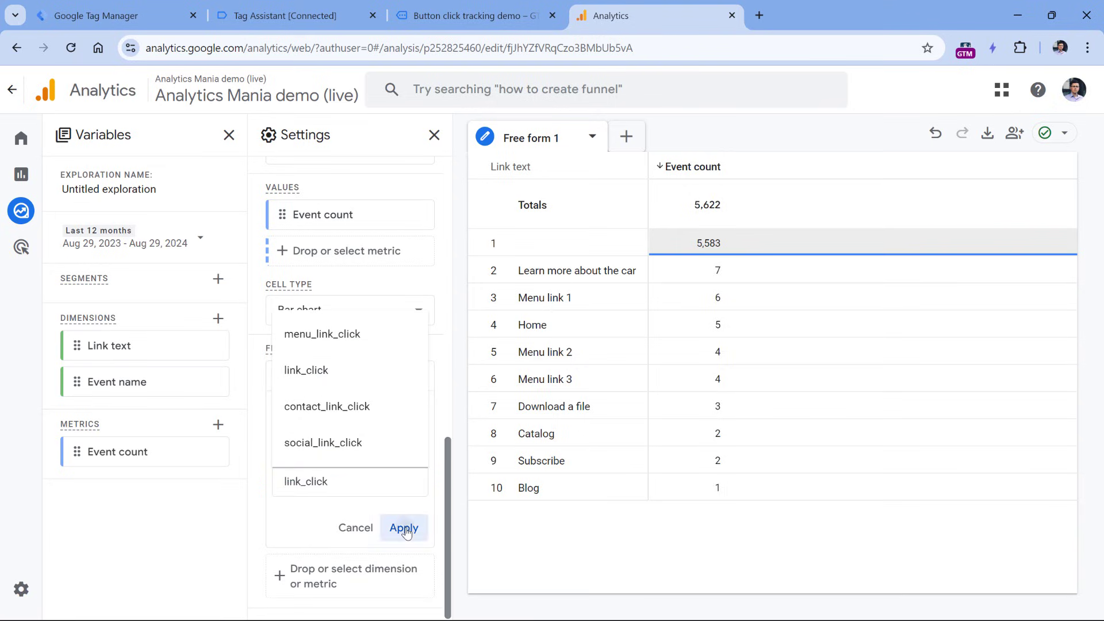